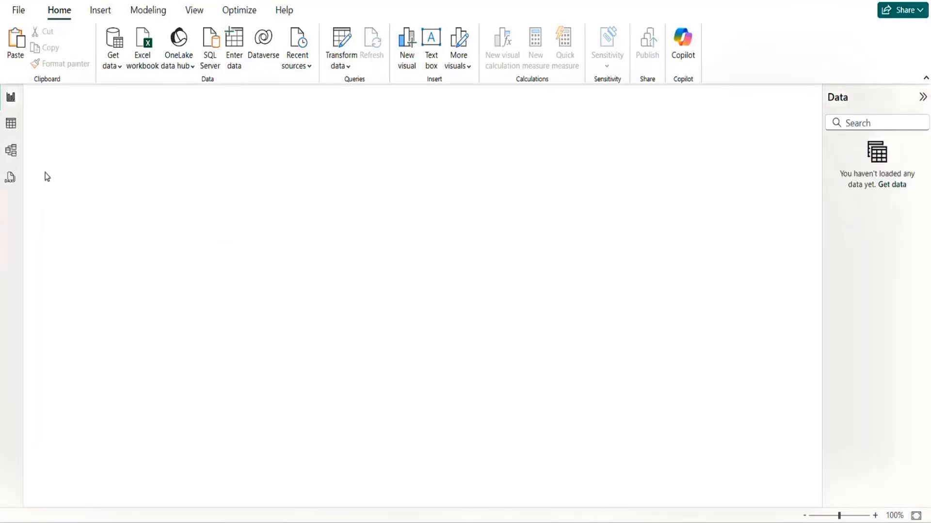
Step: Load the CountrySalesTarget table from CountryRevenueTarget.xlsx in the 3_Many2Many folder
left_click(139, 53)
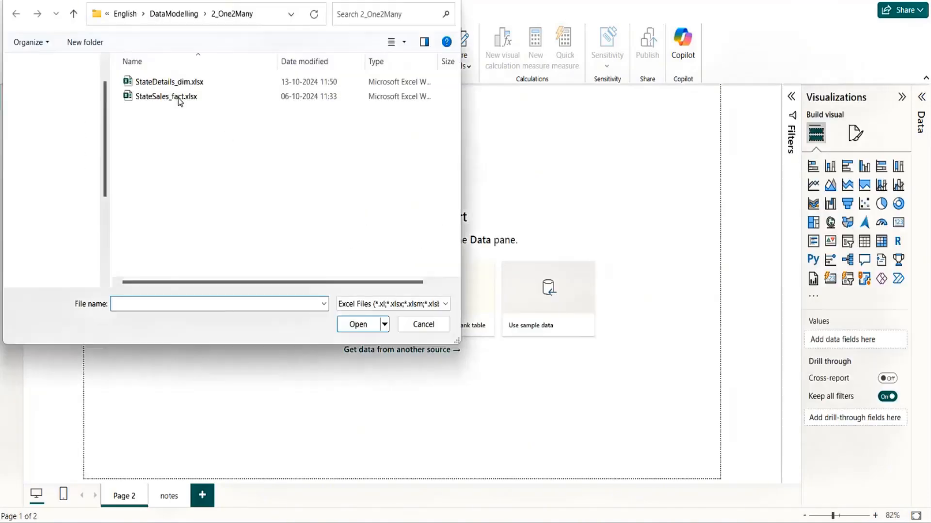
left_click(175, 15)
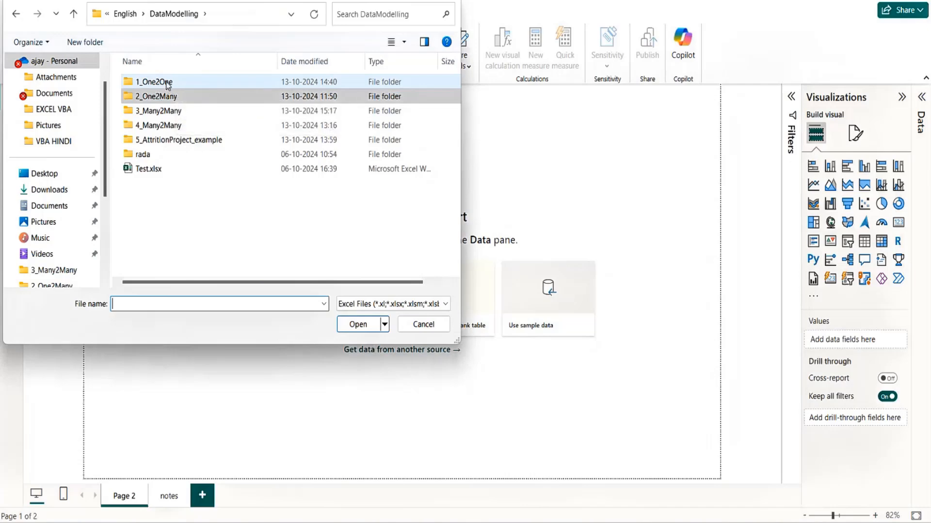
left_click(156, 113)
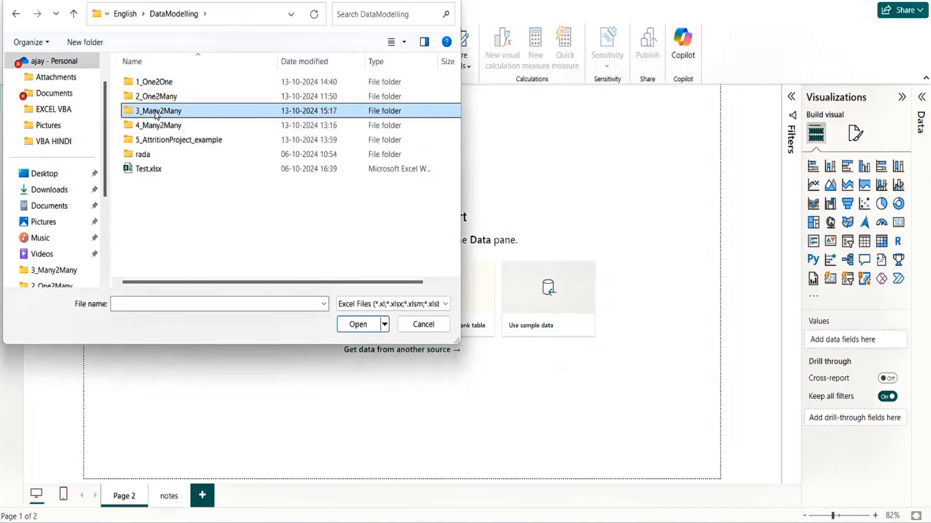
double_click(156, 113)
left_click(172, 100)
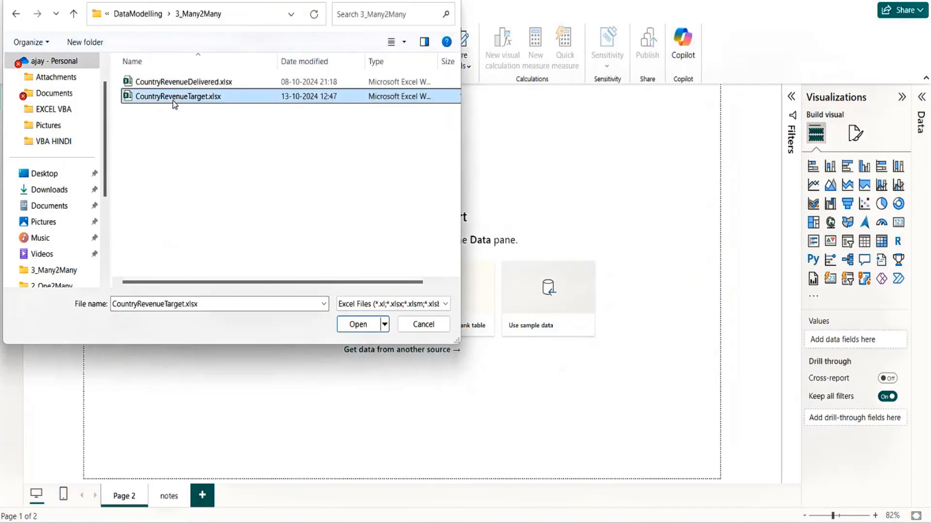
left_click(362, 331)
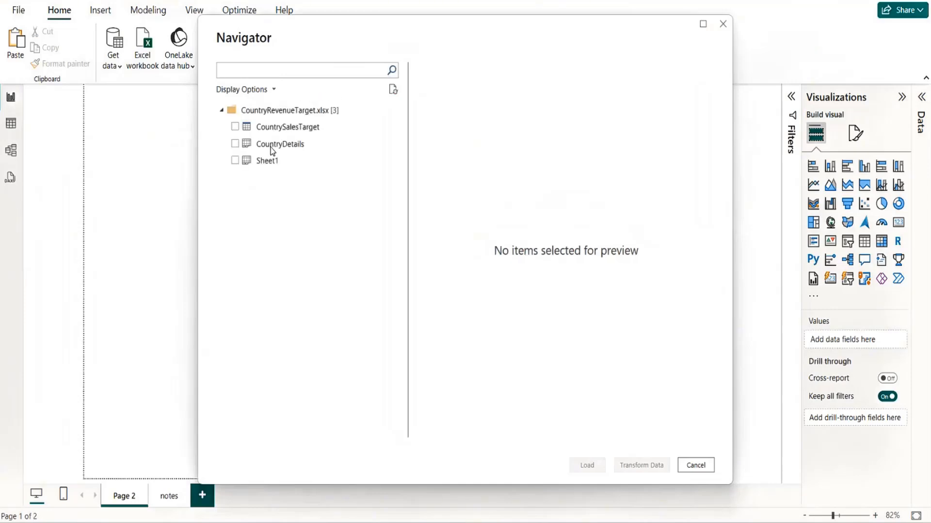
left_click(285, 128)
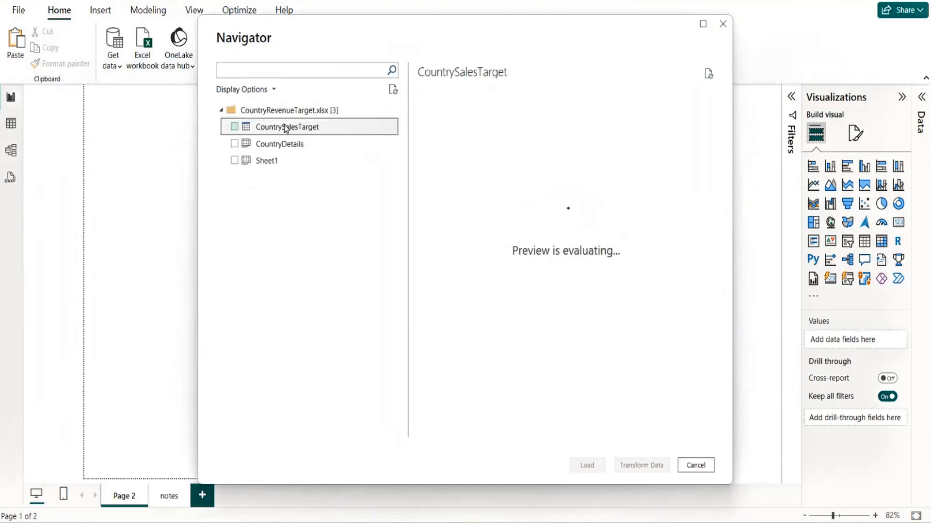
left_click(234, 126)
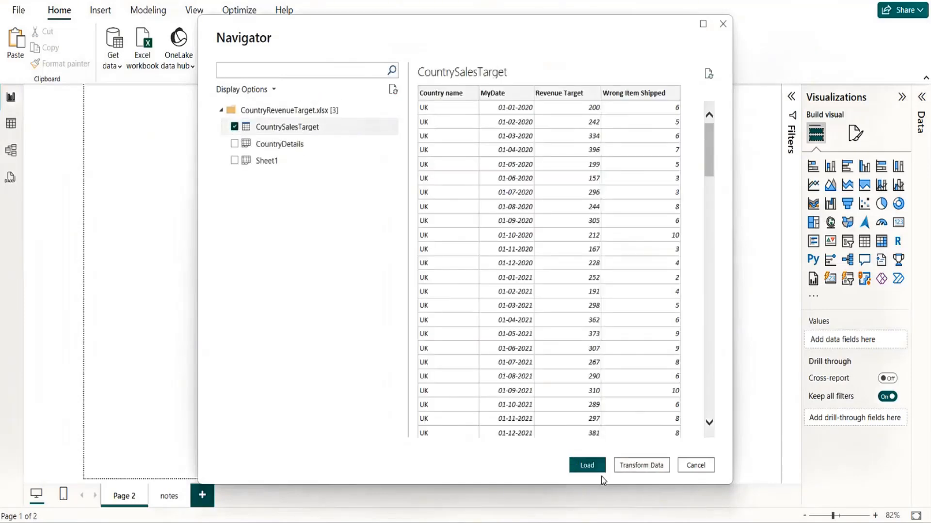
left_click(587, 466)
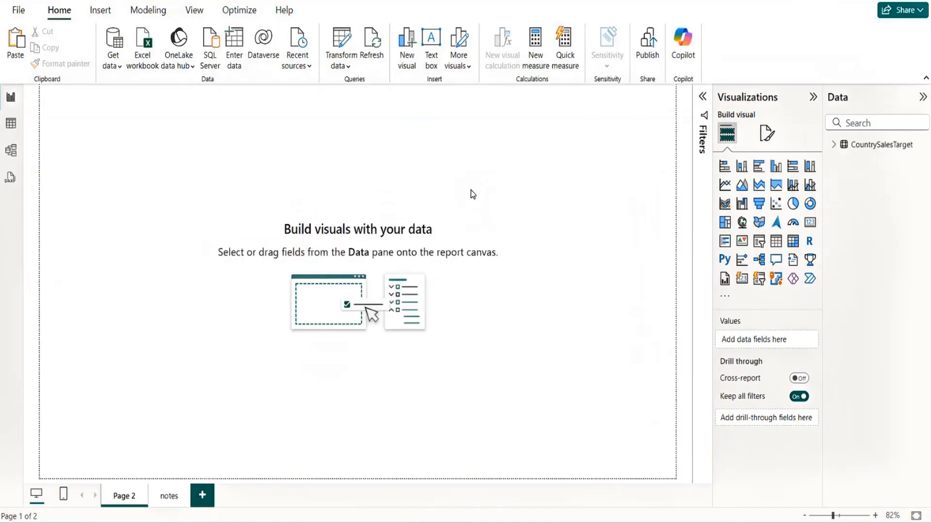
Step: Load the CountrySales table from the CountryRevenueDelivered.xlsx workbook
left_click(140, 56)
left_click(179, 82)
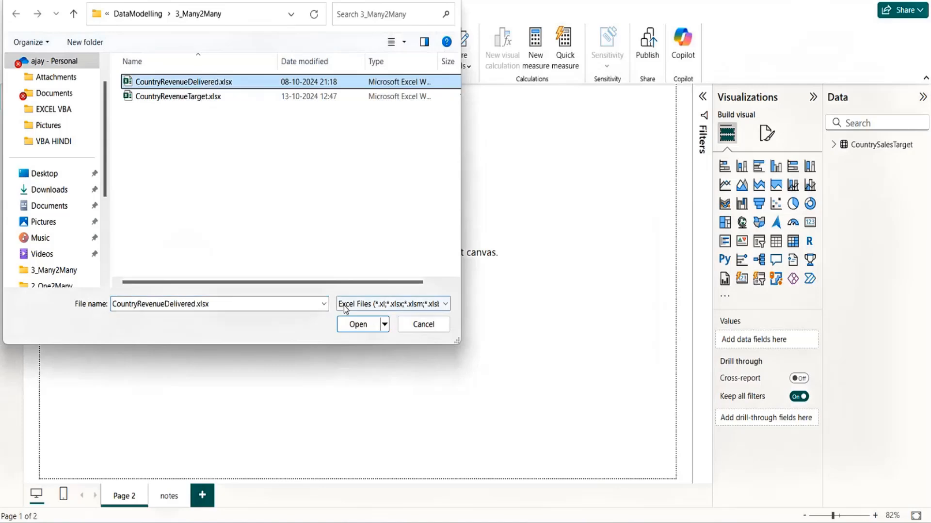
left_click(359, 324)
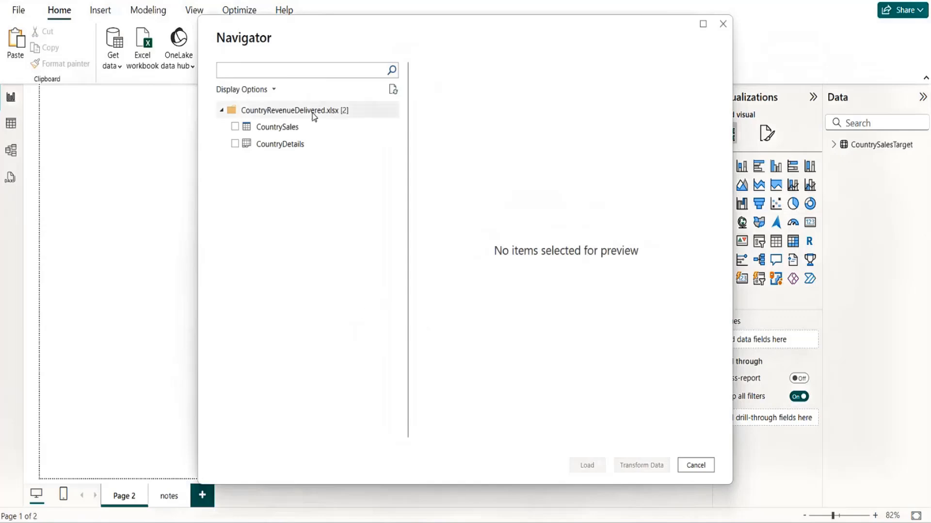
left_click(237, 129)
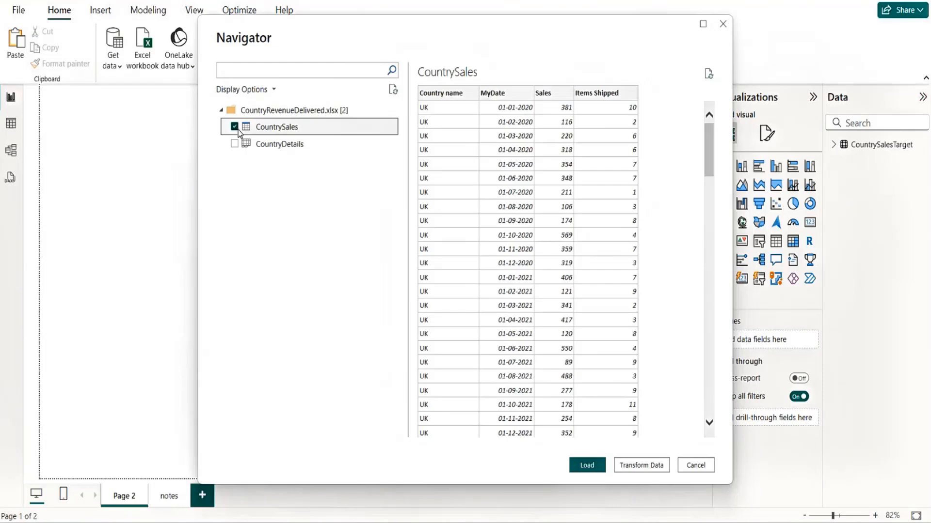
left_click(590, 466)
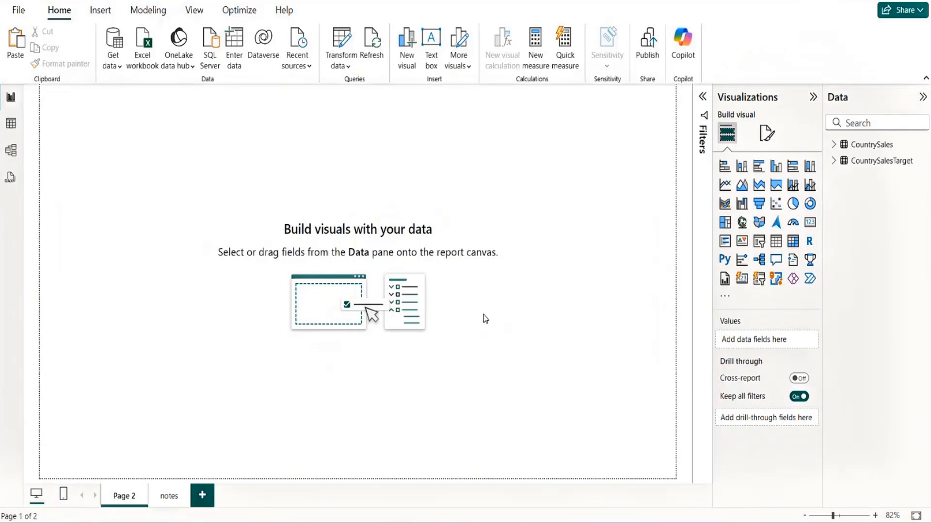
Step: Show the CountrySales table's data, expand the field lists of both tables and examine the columns
left_click(11, 123)
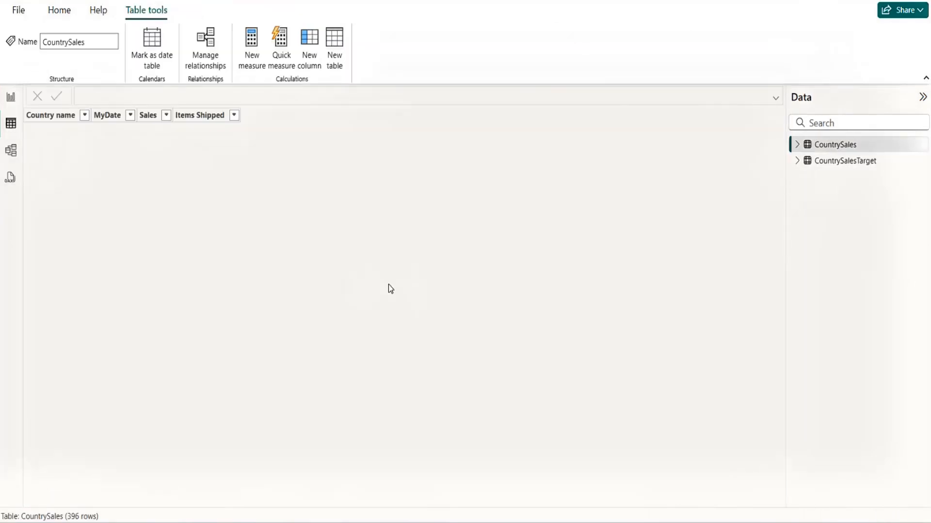
left_click(797, 161)
left_click(798, 144)
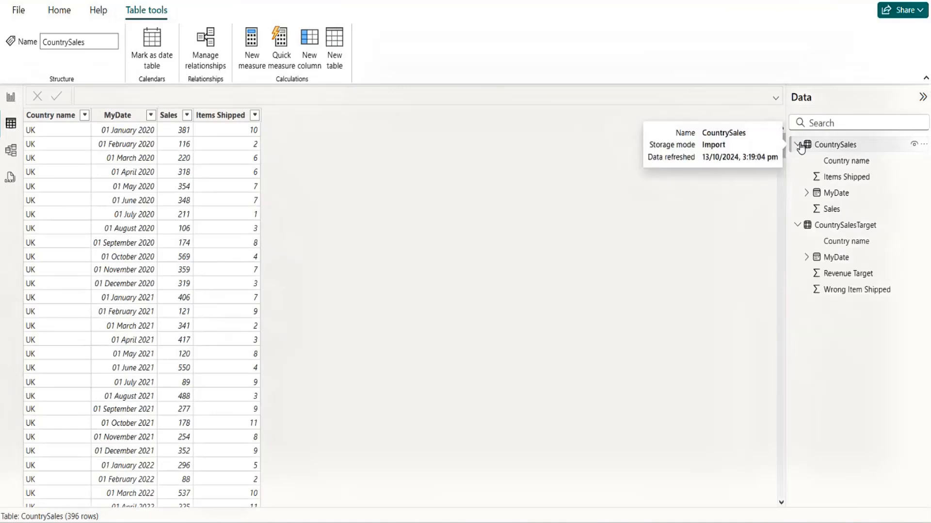
left_click(50, 117)
left_click(101, 117)
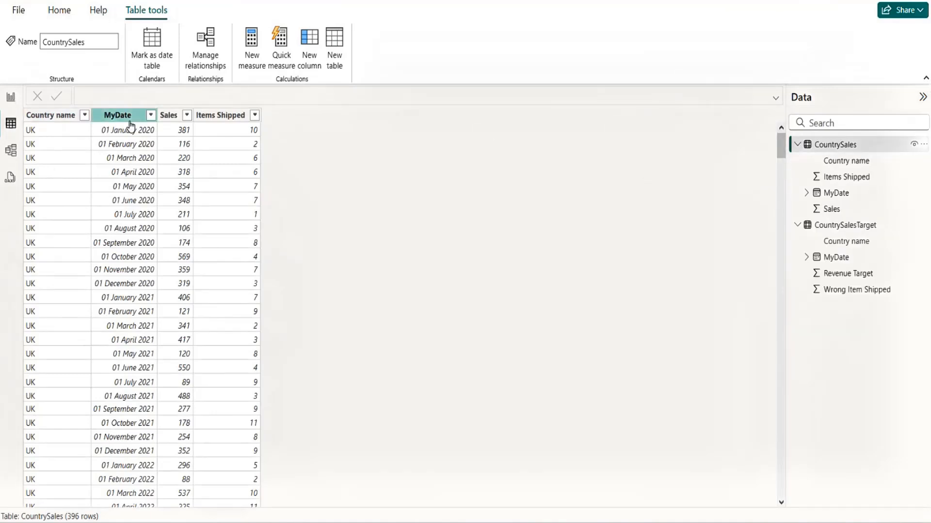
left_click(238, 118)
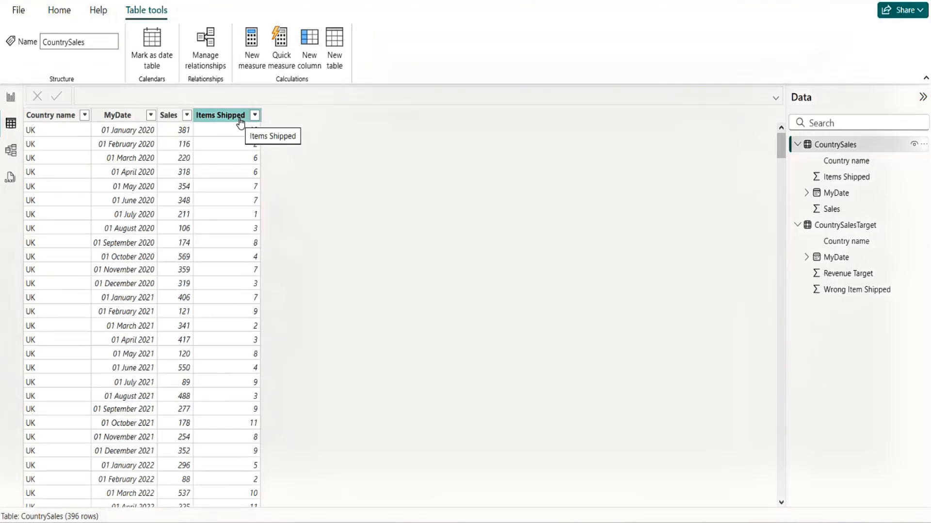
left_click(173, 136)
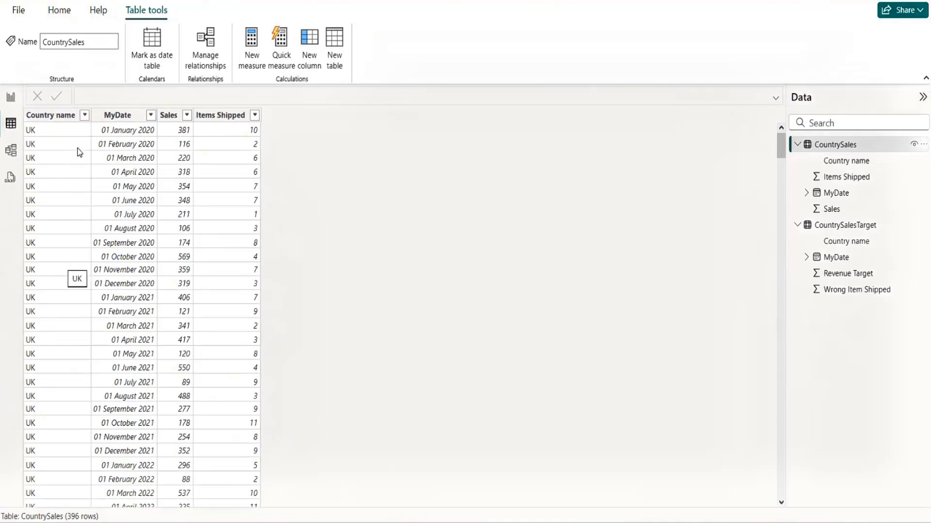
Step: Examine the distinct Country name and MyDate values in CountrySales without filtering, and show the CountrySalesTarget data
left_click(85, 115)
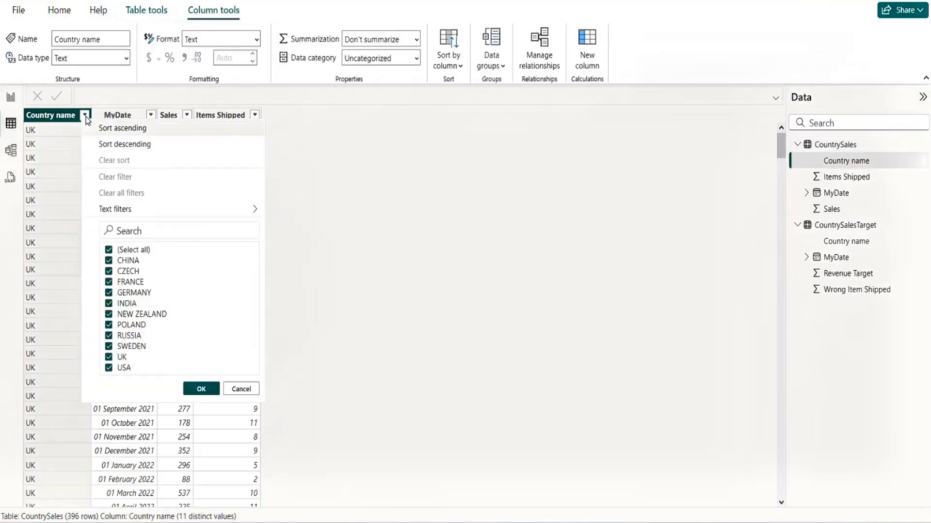
left_click(241, 389)
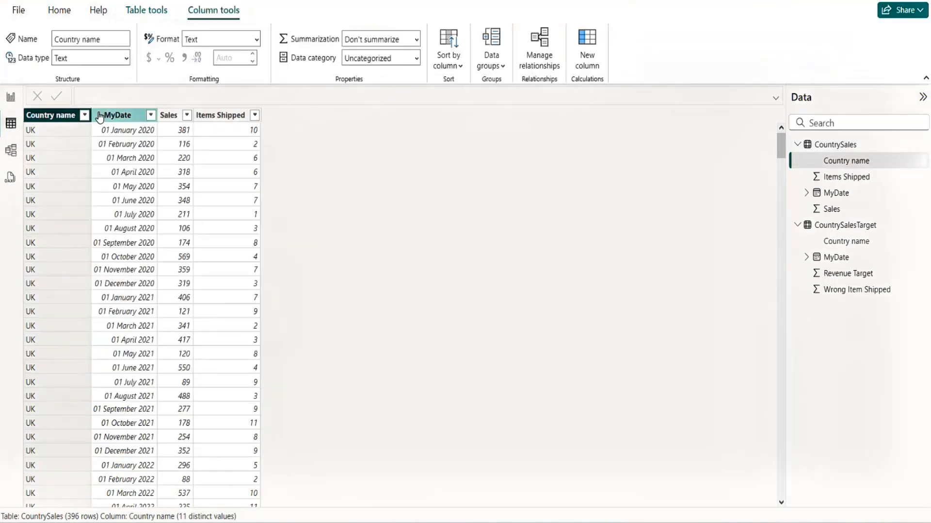
left_click(150, 116)
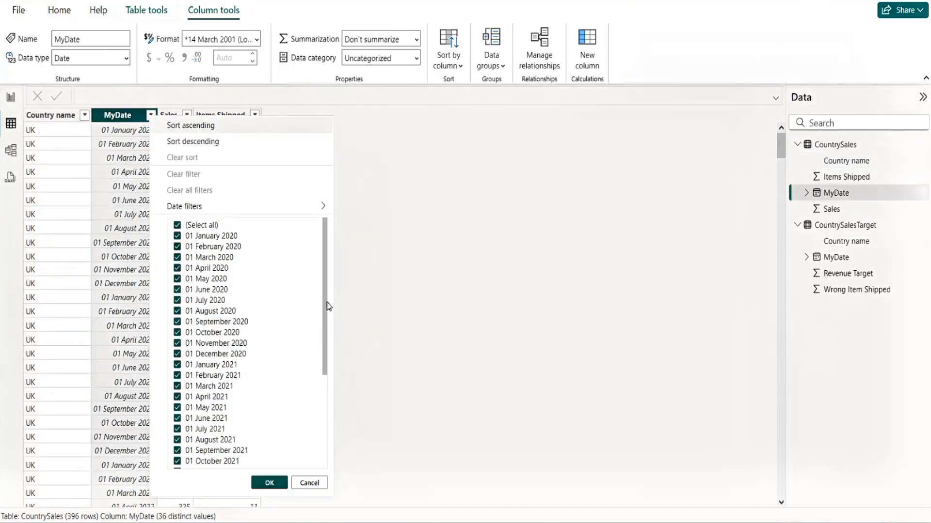
left_click_drag(325, 305, 333, 445)
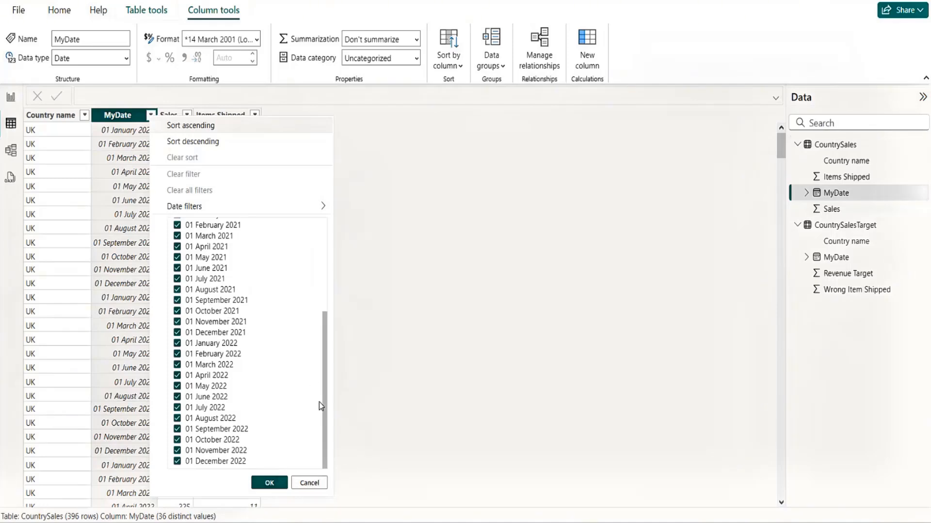
left_click_drag(325, 411, 328, 320)
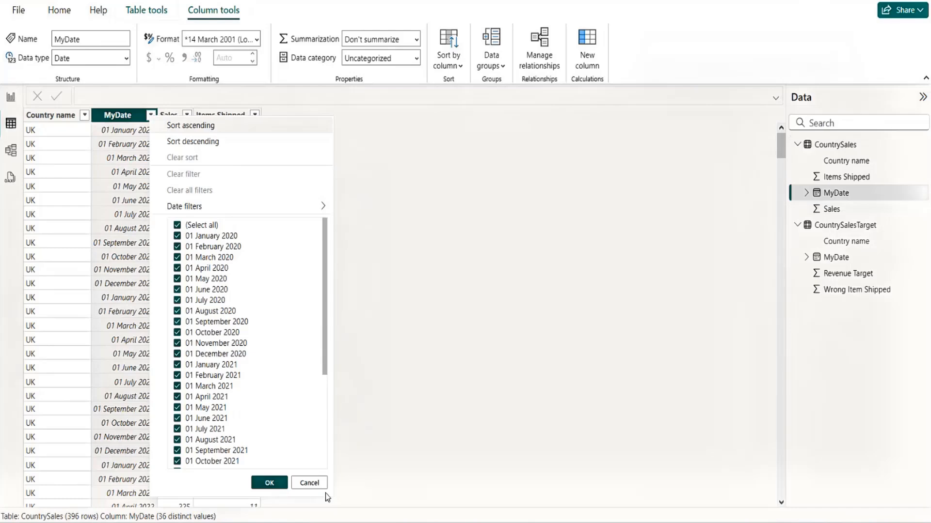
left_click(309, 483)
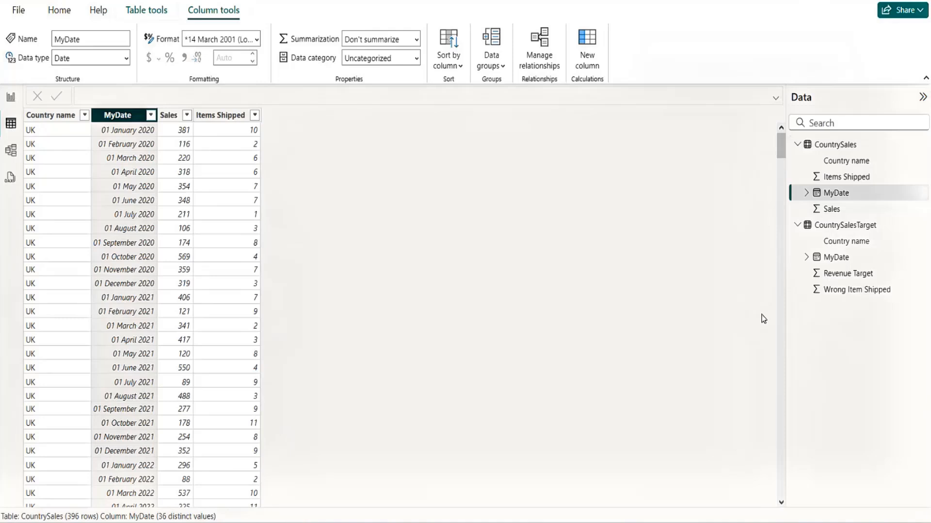
left_click(846, 228)
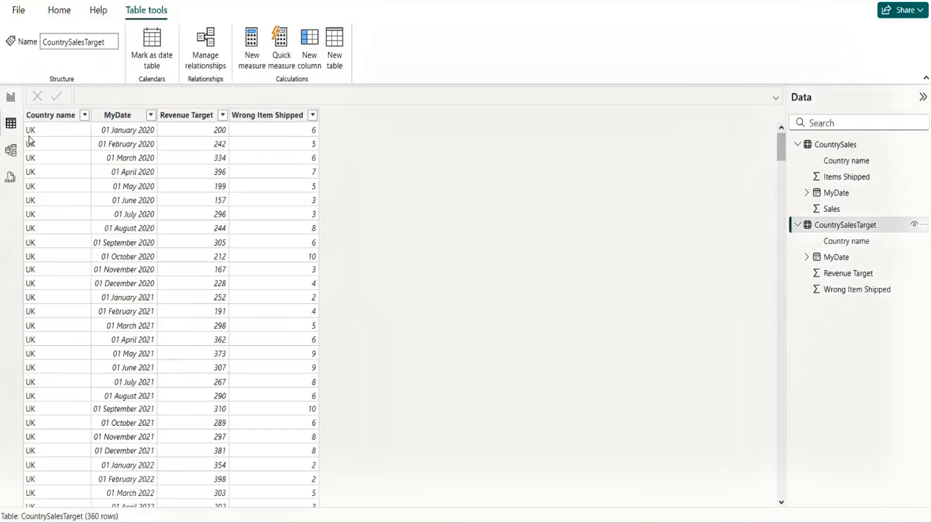
Step: In the model diagram, space the CountrySales and CountrySalesTarget cards apart and make the CountrySalesTarget card taller
left_click(13, 153)
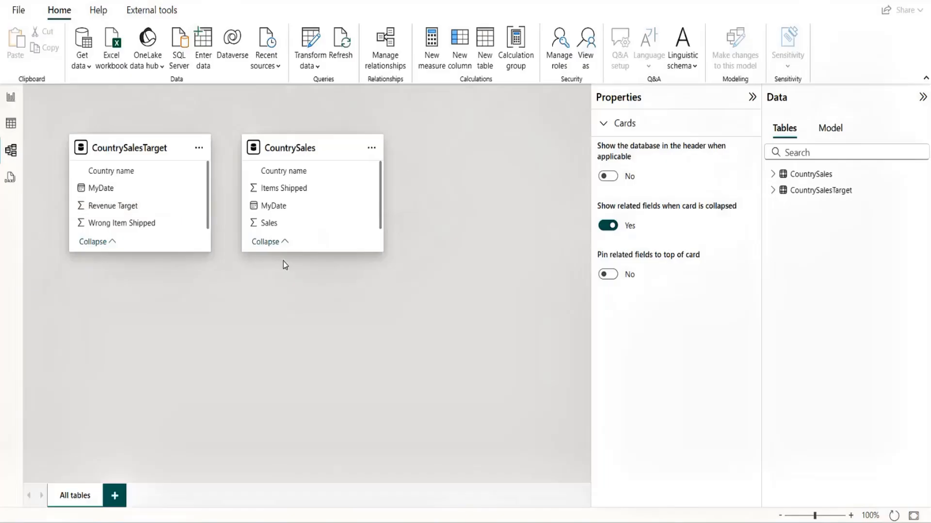
left_click_drag(325, 144, 399, 218)
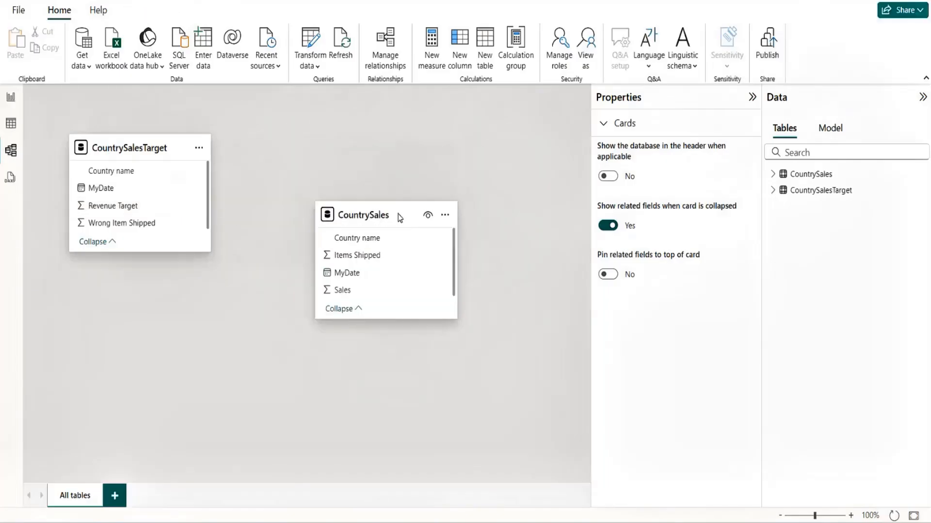
left_click(752, 97)
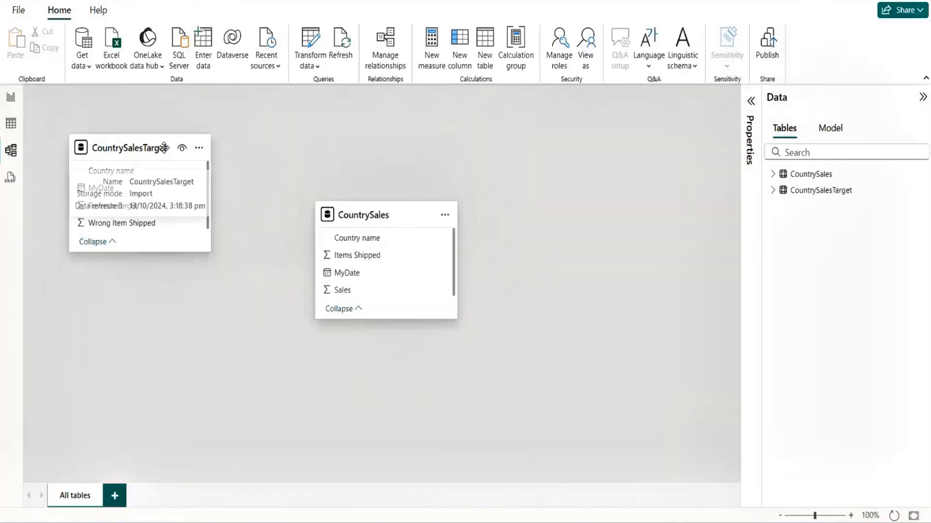
left_click_drag(161, 148, 184, 146)
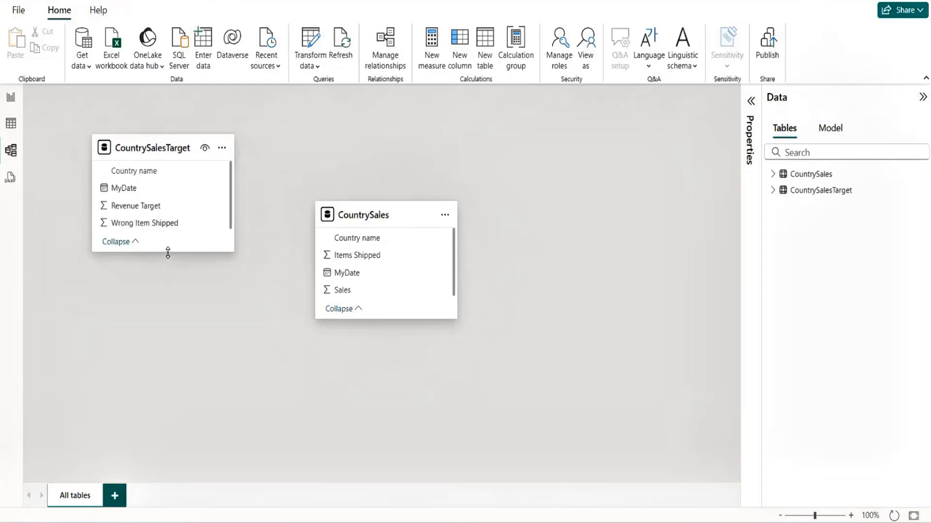
left_click_drag(167, 253, 168, 286)
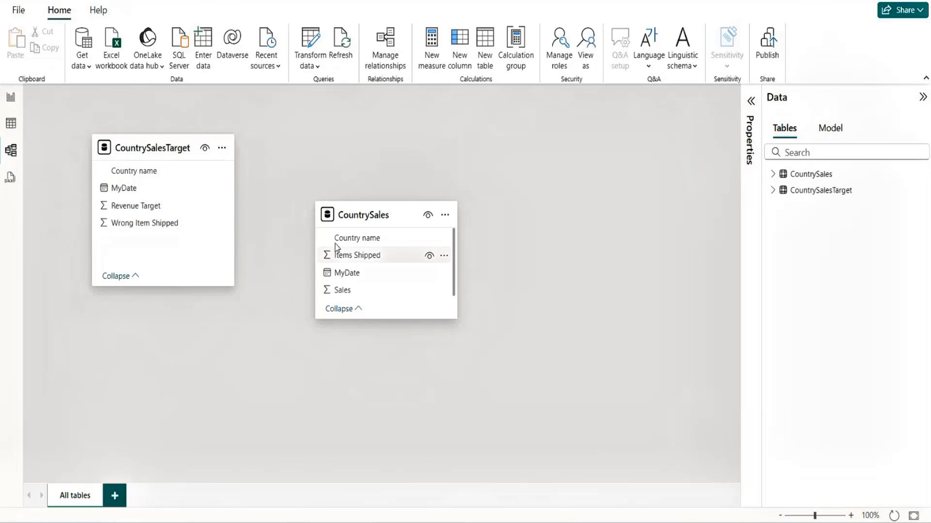
Step: Add an empty table visual to report Page 2 and place it at the upper middle of the canvas
left_click(10, 97)
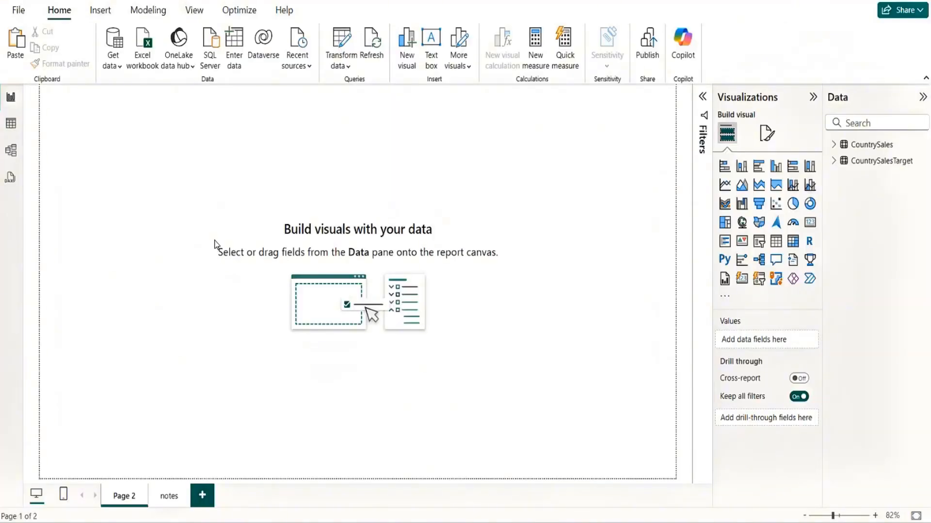
left_click(775, 241)
left_click_drag(178, 190, 421, 201)
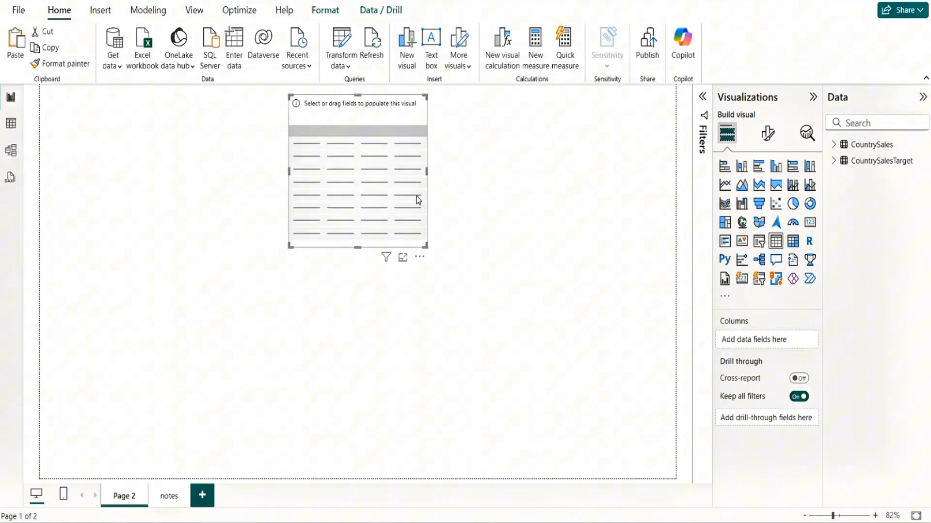
Step: Add the Country name and Sales fields from CountrySales as columns of the table visual
left_click(833, 145)
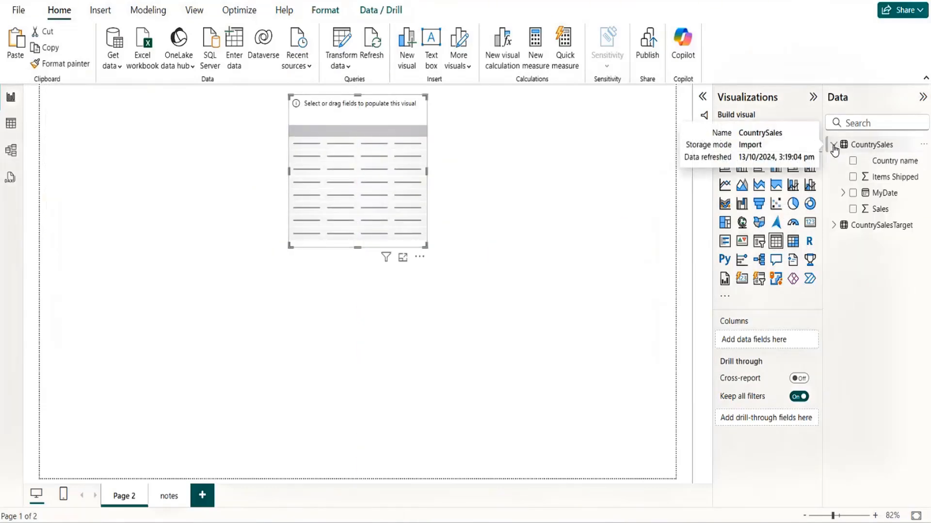
left_click(834, 225)
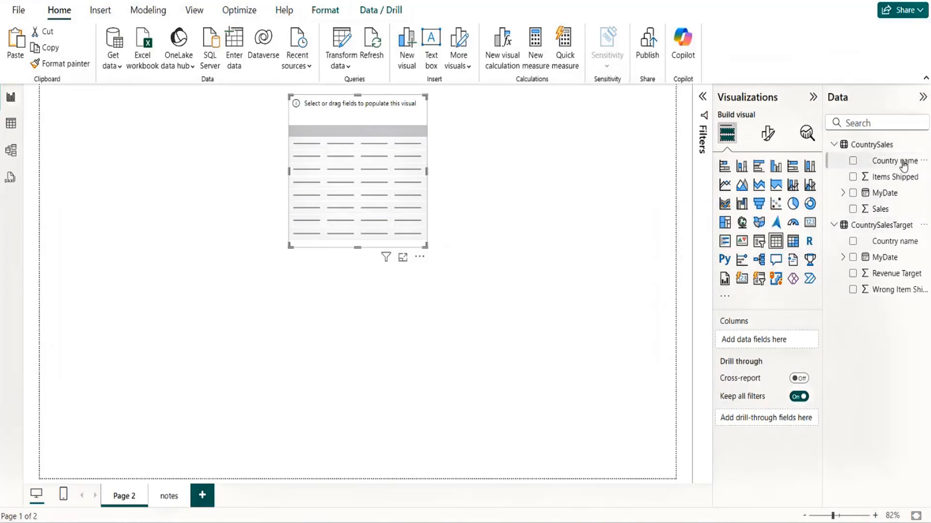
left_click_drag(894, 160, 773, 339)
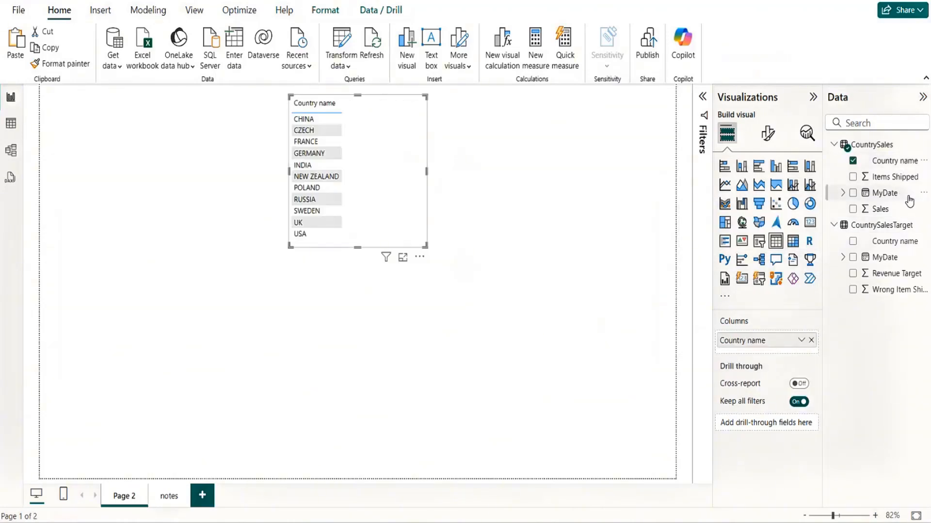
left_click_drag(891, 209, 772, 357)
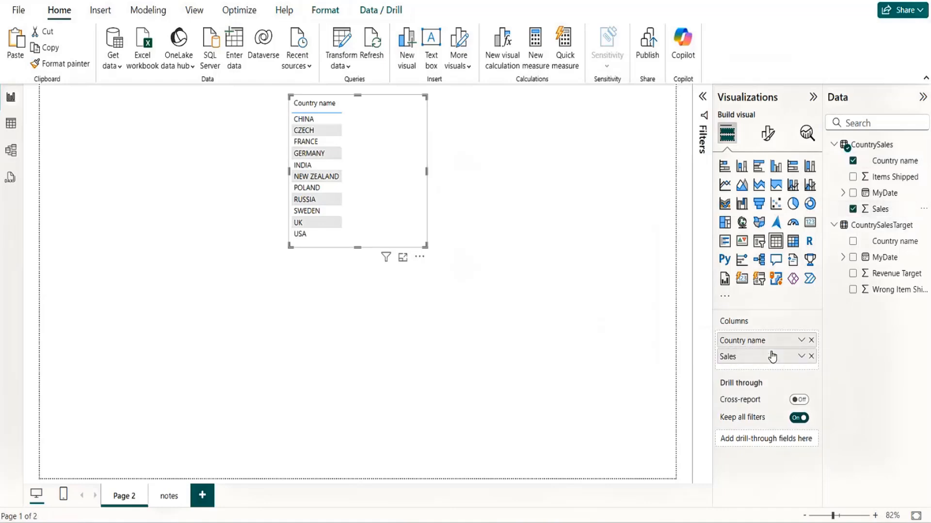
Step: Add Revenue Target from CountrySalesTarget between Country name and Sales, and place the widened table in the canvas's lower-left corner
left_click_drag(890, 277, 777, 358)
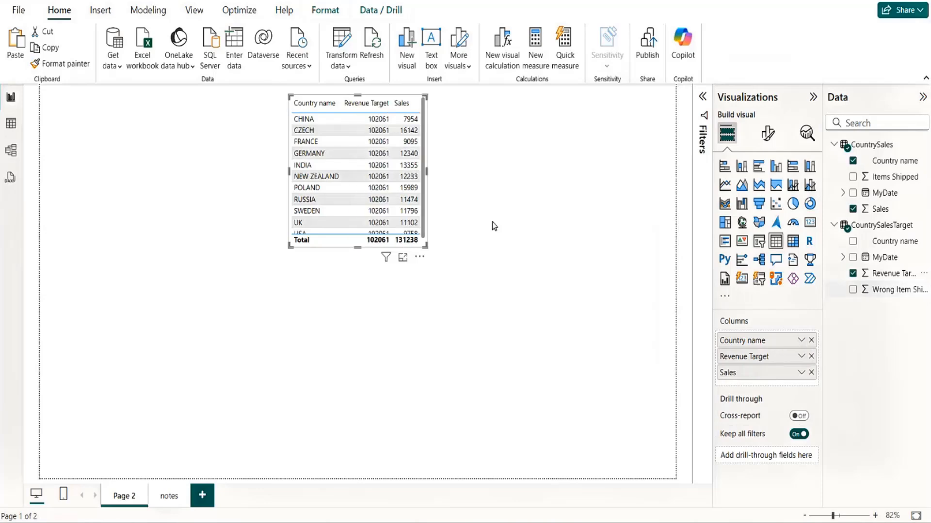
left_click_drag(340, 242, 167, 304)
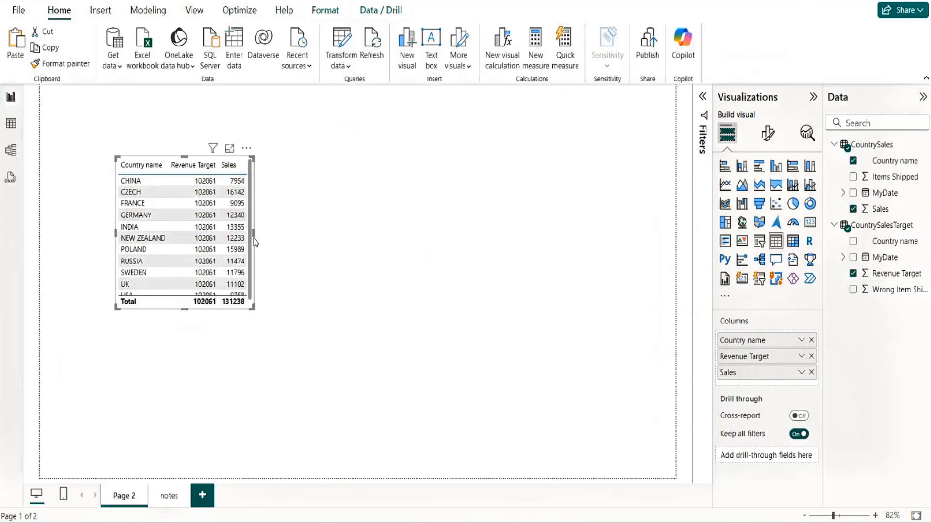
left_click_drag(253, 239, 336, 225)
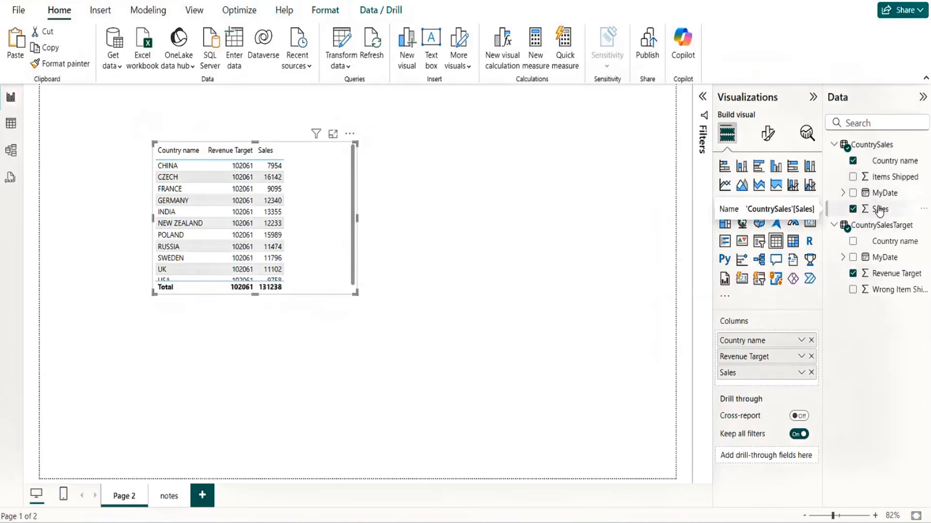
left_click_drag(329, 239, 216, 421)
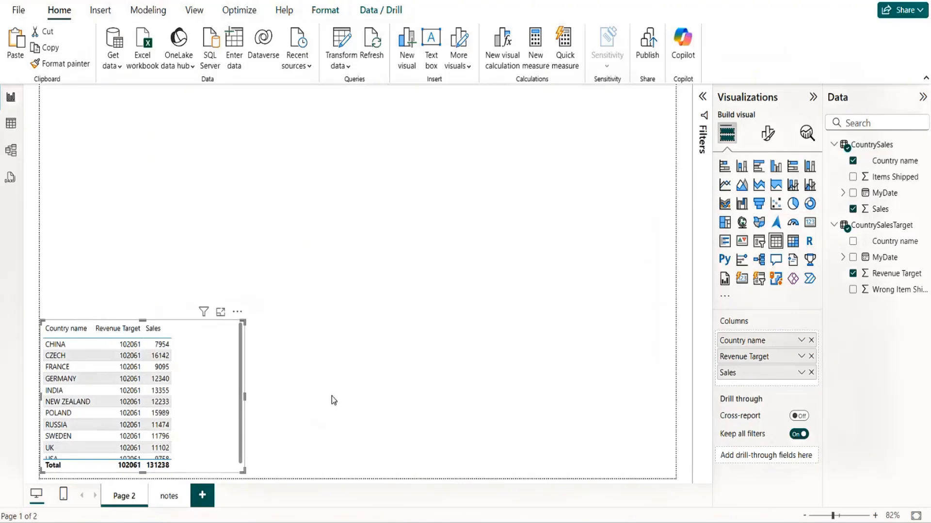
Step: Paste the copied table visual onto the page and place it at the lower right of the canvas
left_click(464, 344)
key("ctrl+v")
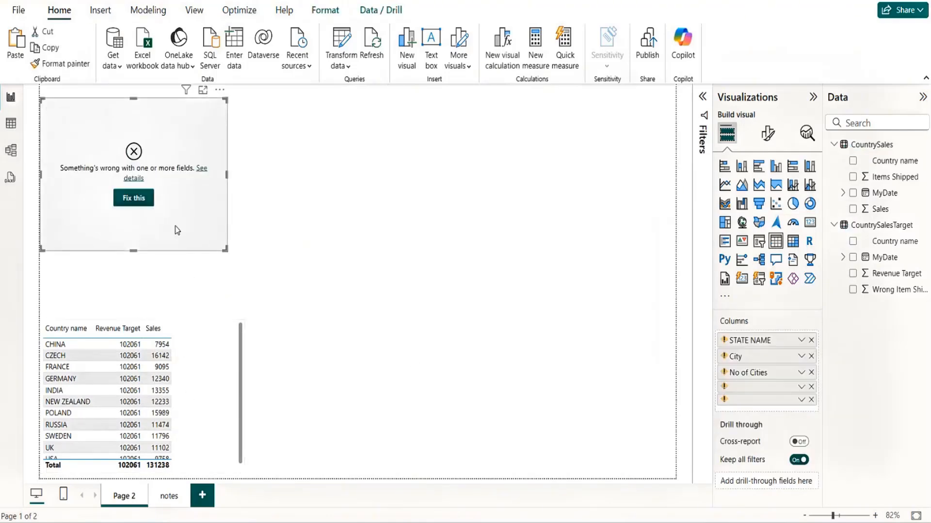
left_click_drag(175, 228, 565, 441)
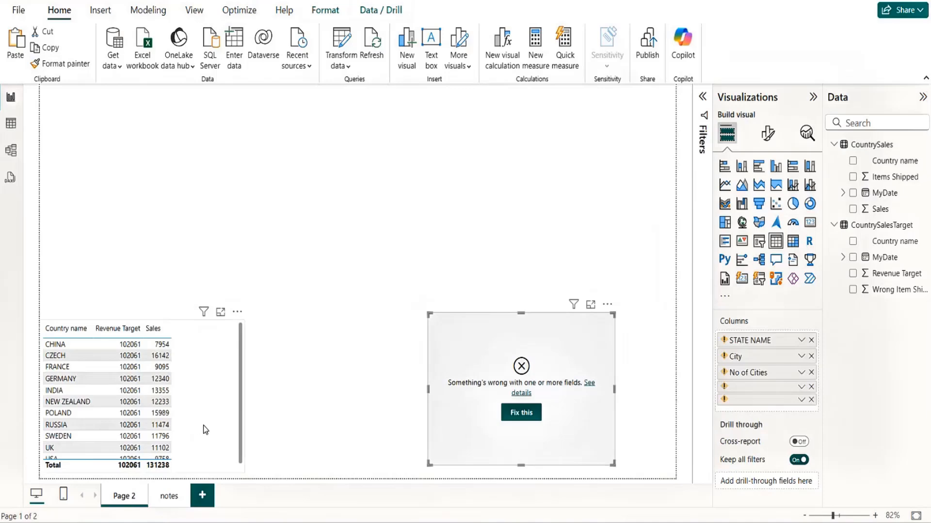
Step: In the Country name and Sales table, replace Revenue Target with MyDate from CountrySales, keeping only its Year level
left_click(203, 425)
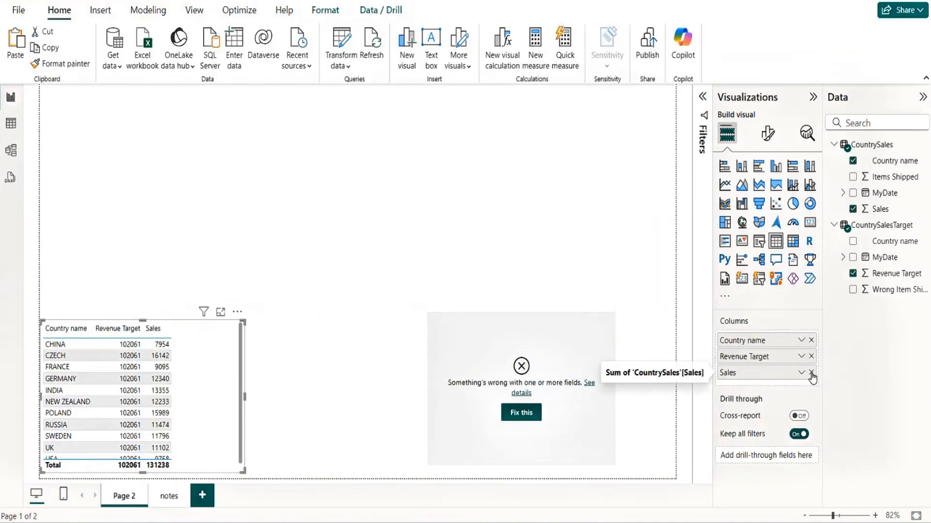
left_click(811, 356)
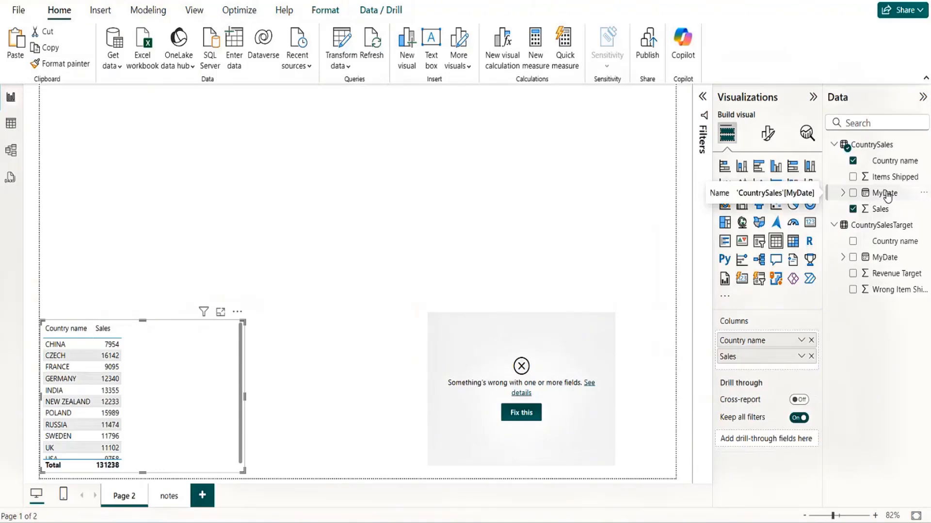
left_click_drag(886, 196, 769, 362)
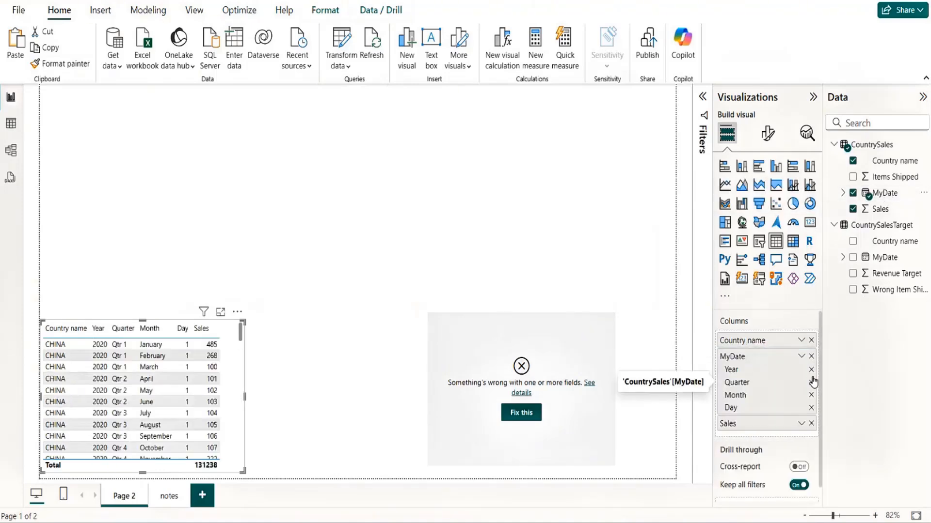
left_click(811, 383)
left_click(811, 383)
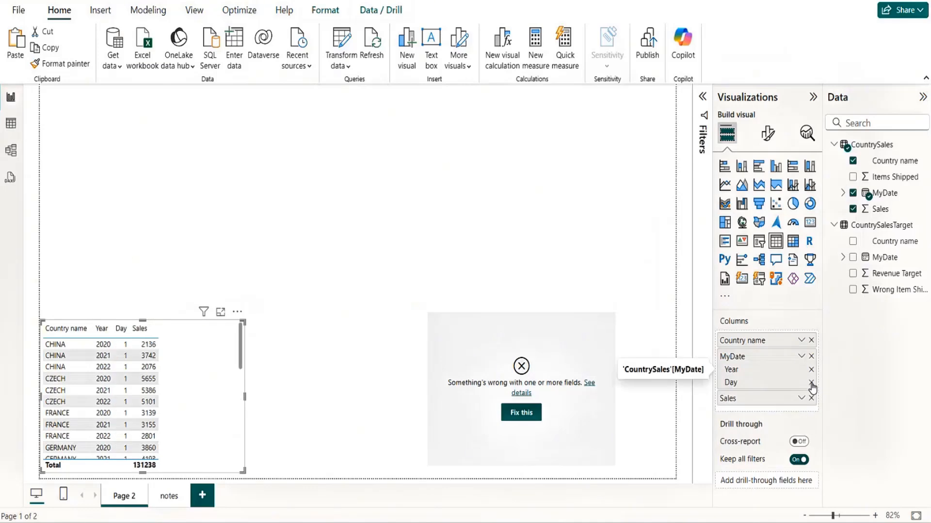
left_click(812, 384)
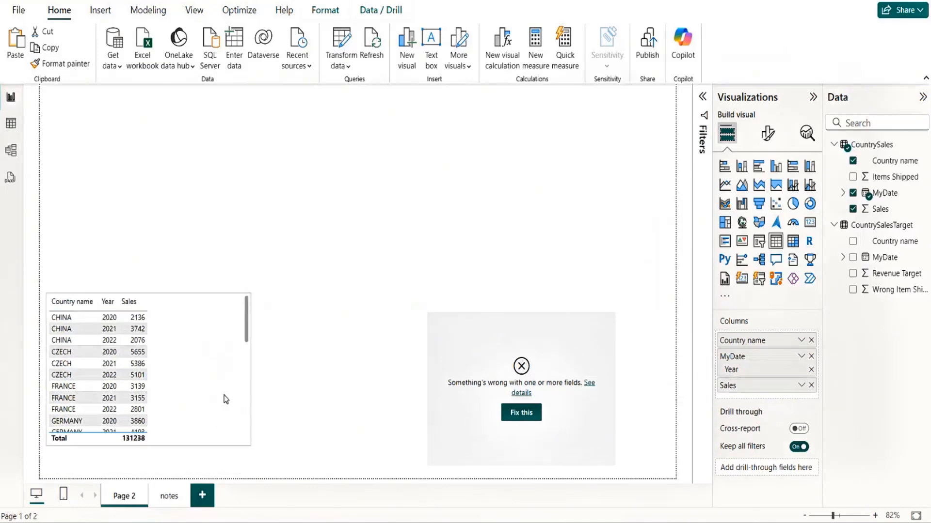
Step: Remove all broken fields, including STATE NAME, City and No of Cities, from the pasted table visual
left_click(556, 437)
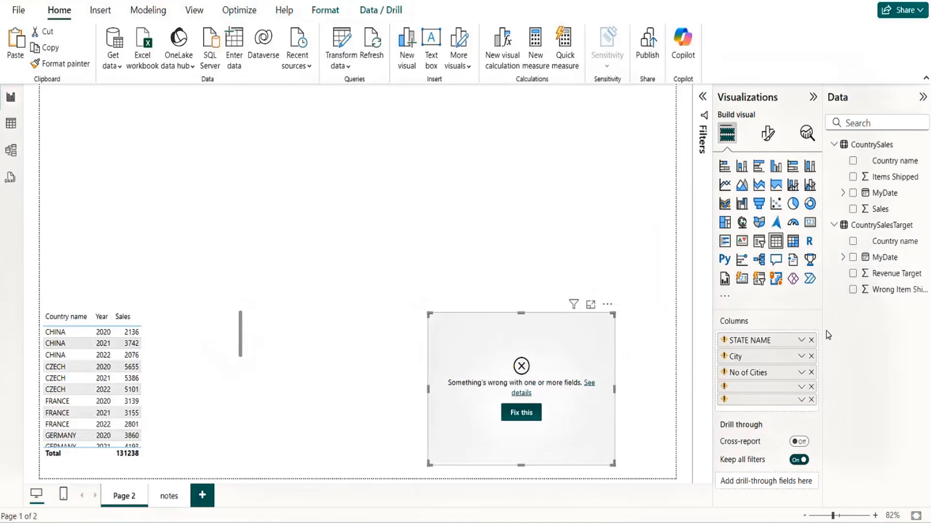
left_click(811, 340)
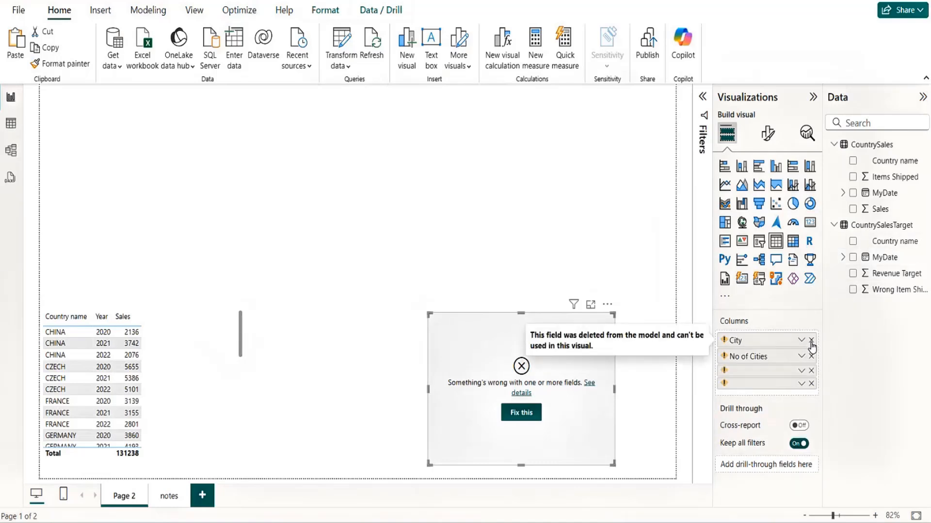
left_click(811, 341)
left_click(811, 341)
left_click(811, 340)
left_click(810, 339)
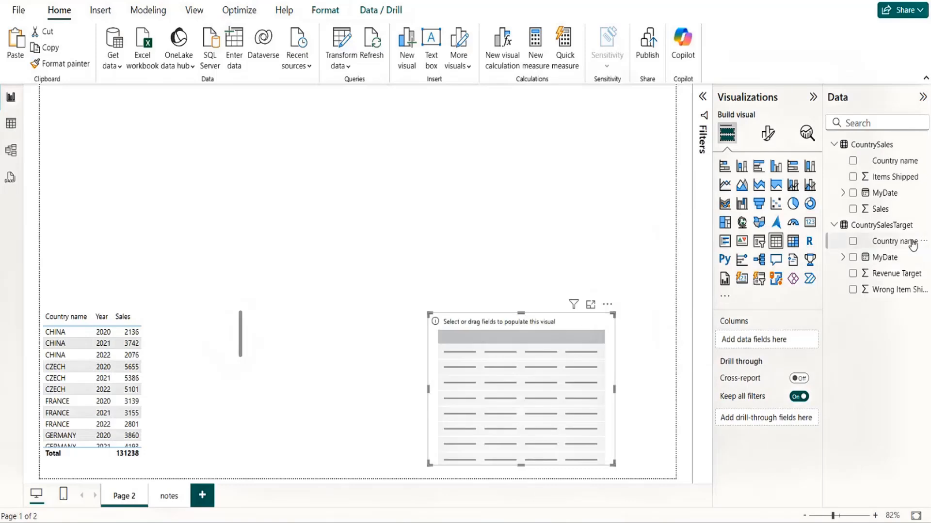
Step: Fill the emptied table with Country name, MyDate, Revenue Target and Wrong Item Shipped from CountrySalesTarget
left_click_drag(894, 241, 761, 341)
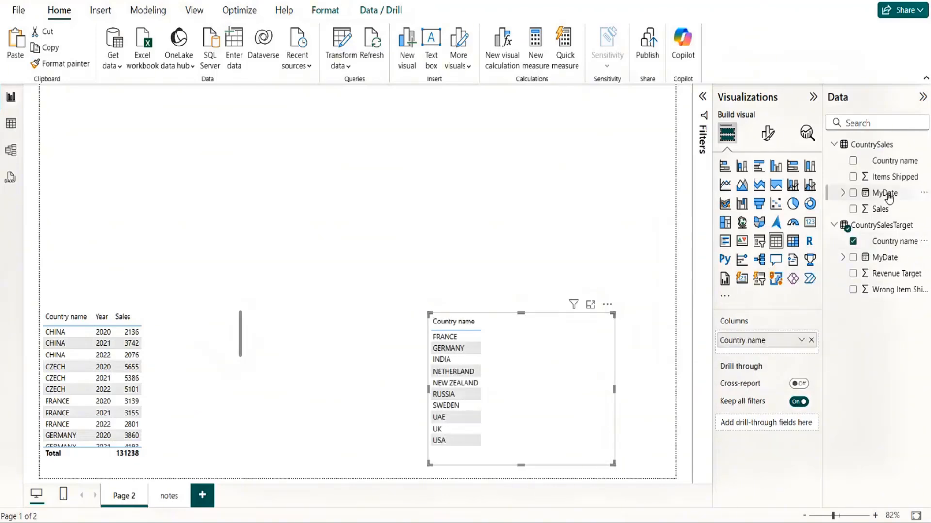
left_click_drag(884, 258, 767, 355)
left_click_drag(885, 258, 759, 356)
left_click_drag(877, 278, 759, 425)
left_click_drag(904, 298, 779, 438)
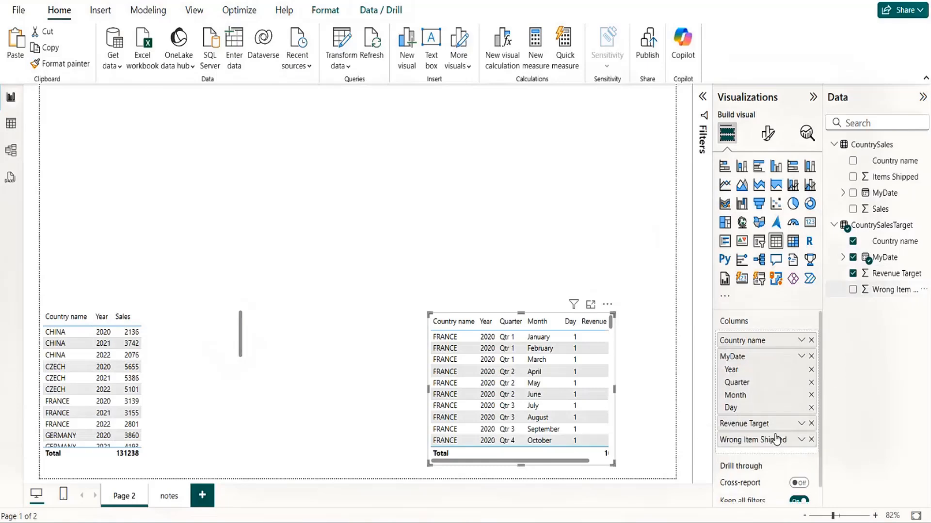
Step: Reduce MyDate in the CountrySalesTarget table to its Year level and widen the visual to the canvas's right edge
left_click(811, 383)
left_click(811, 383)
left_click(811, 383)
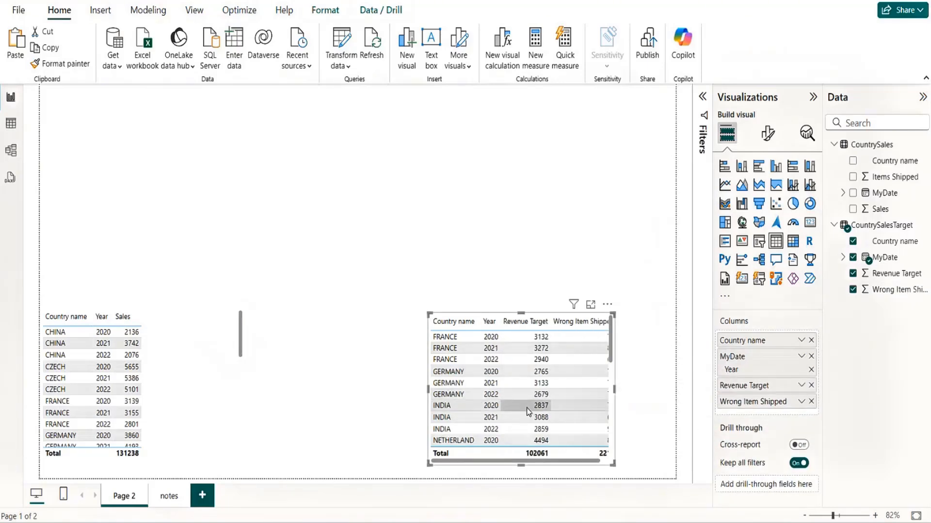
left_click_drag(615, 390, 674, 389)
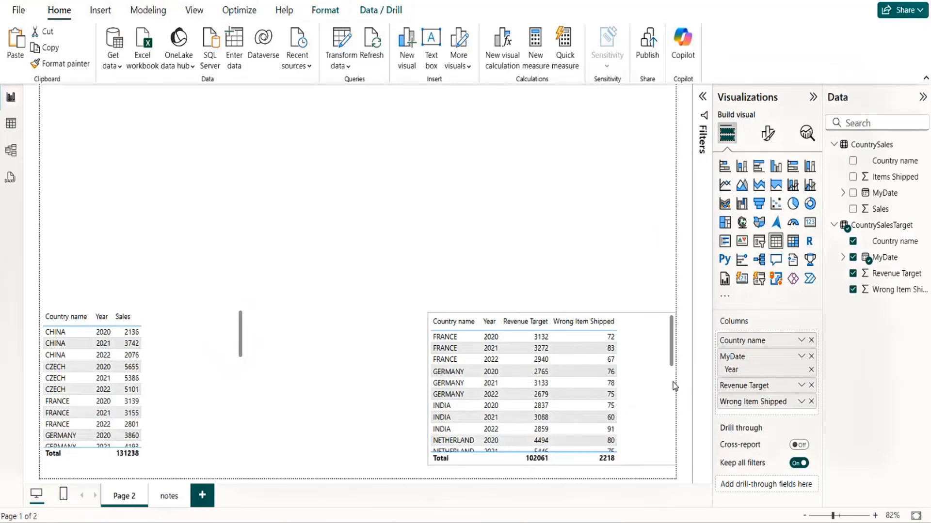
left_click(127, 144)
Step: Create an active many-to-many relationship from CountrySalesTarget to CountrySales on Country name, with cross-filter direction Both
left_click(10, 154)
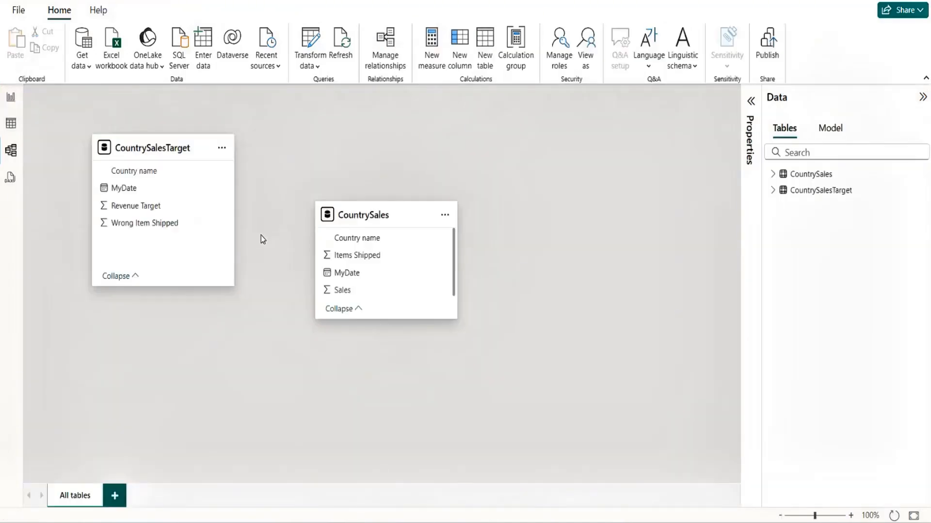
left_click_drag(146, 174, 360, 242)
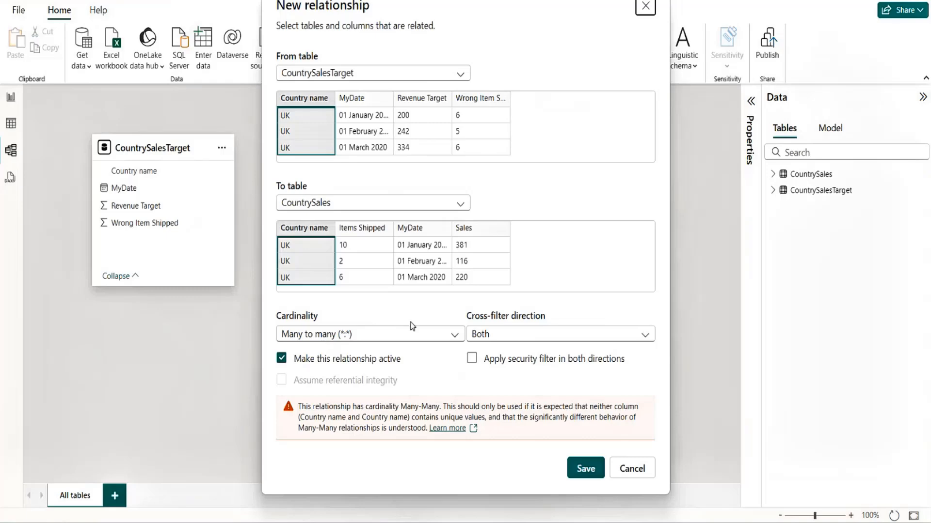
left_click(520, 339)
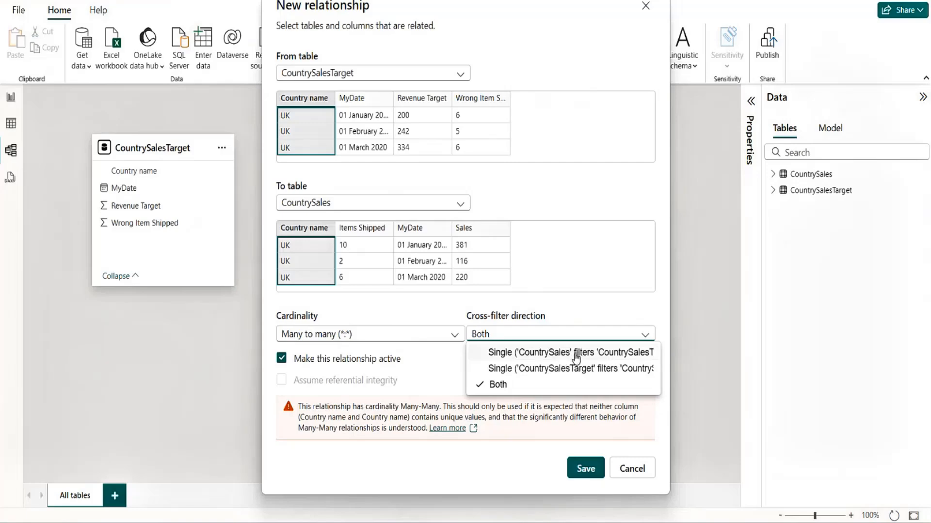
left_click(520, 386)
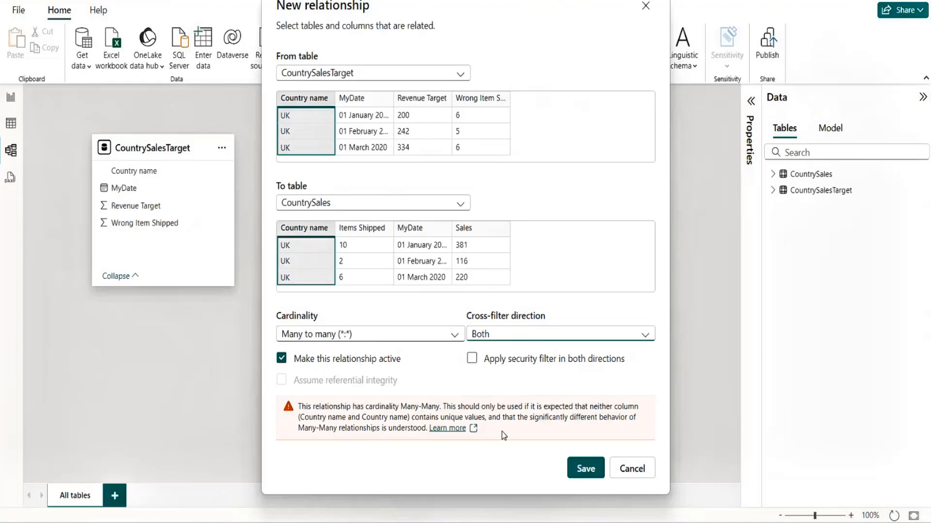
left_click(586, 469)
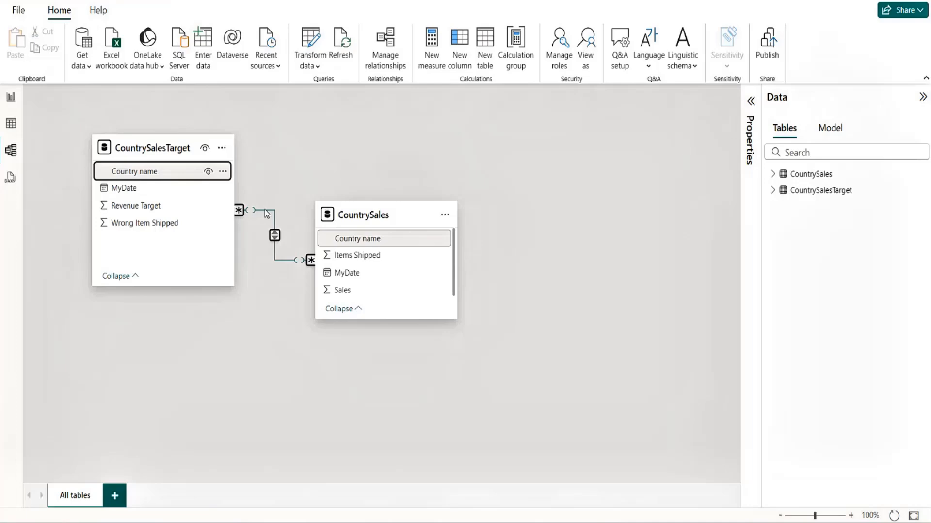
Step: Add another empty table visual to report Page 2 and place it at the upper middle of the canvas
left_click(11, 97)
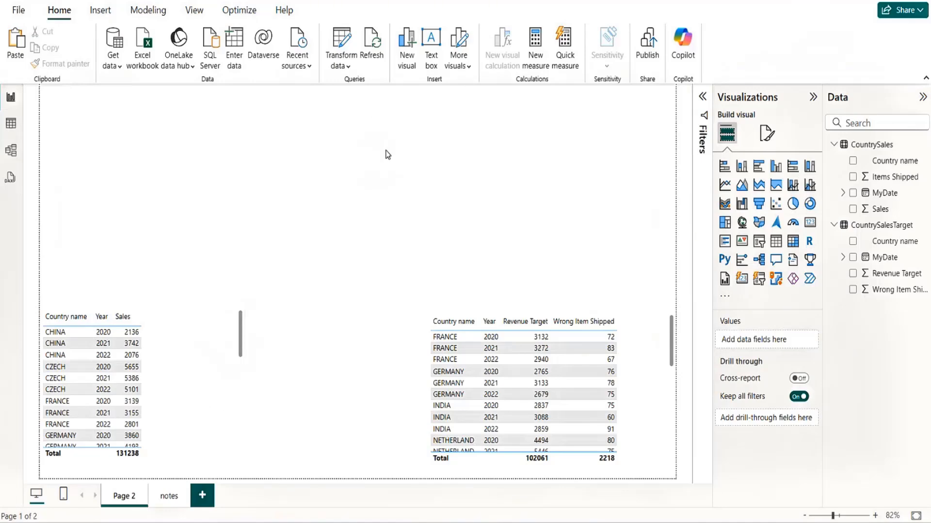
left_click(775, 241)
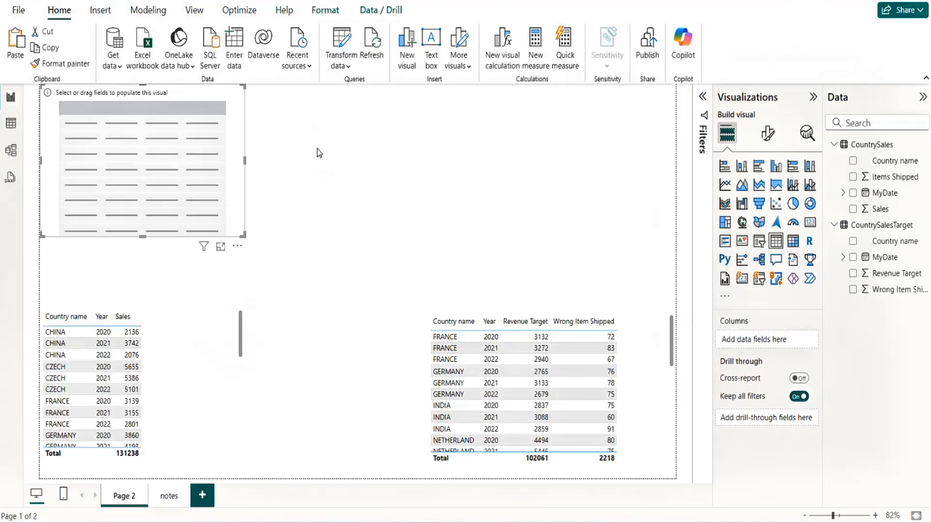
left_click_drag(169, 156, 319, 167)
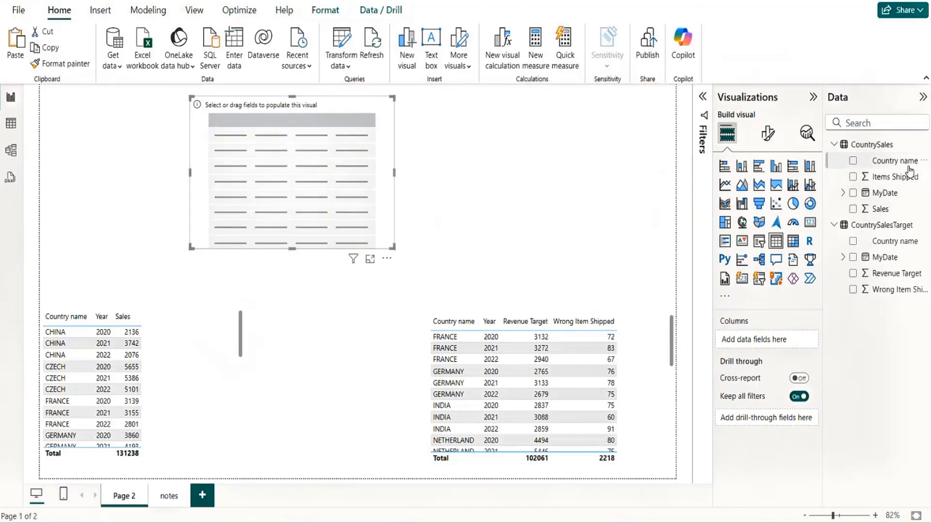
Step: Add Country name and Items Shipped from CountrySales and Wrong Item Shipped from CountrySalesTarget to the new table, and shift it slightly
left_click_drag(908, 168, 782, 344)
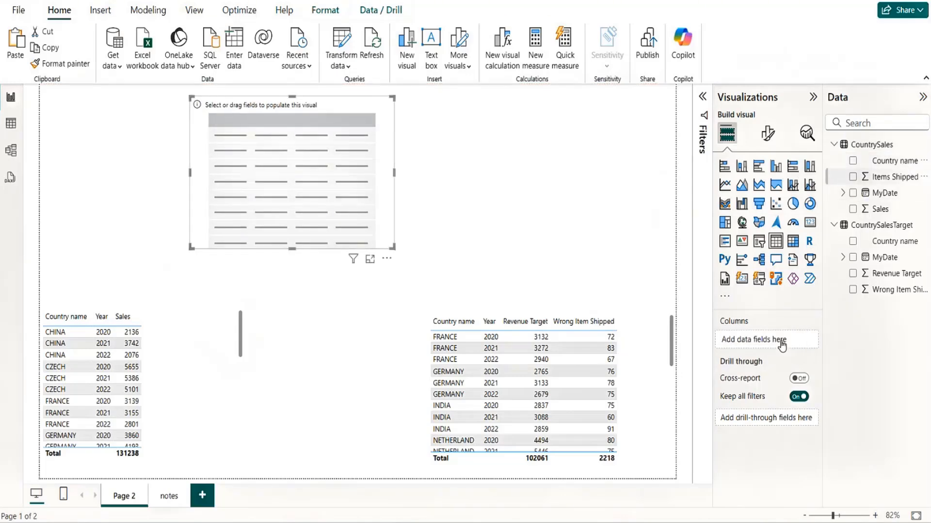
left_click_drag(904, 181, 717, 357)
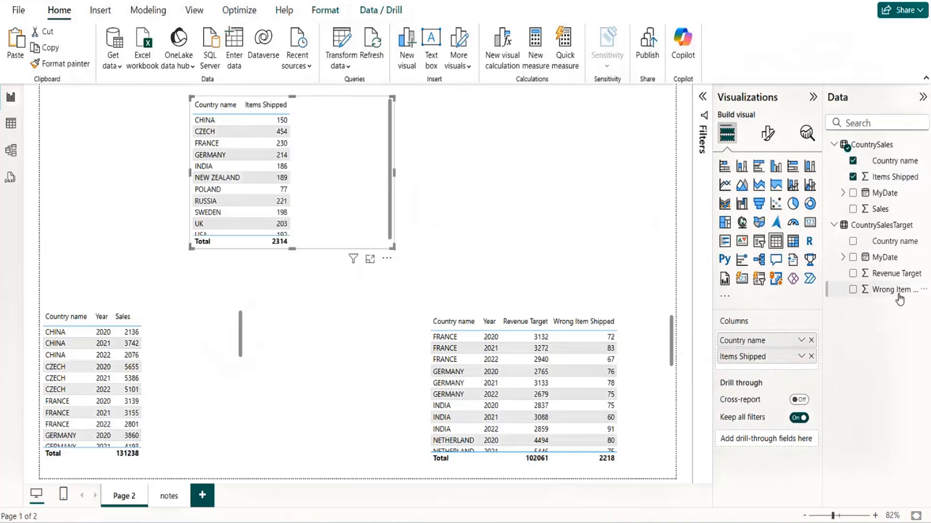
left_click_drag(896, 291, 772, 372)
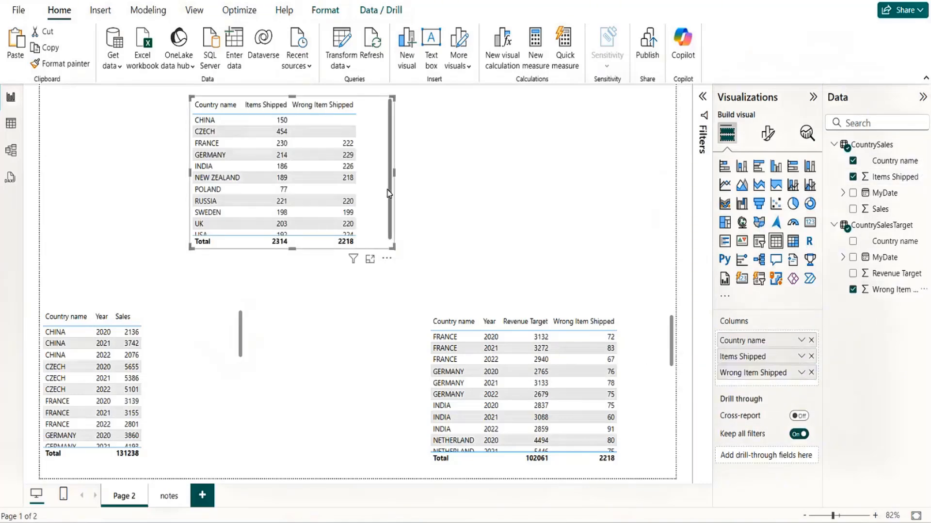
left_click_drag(383, 190, 369, 206)
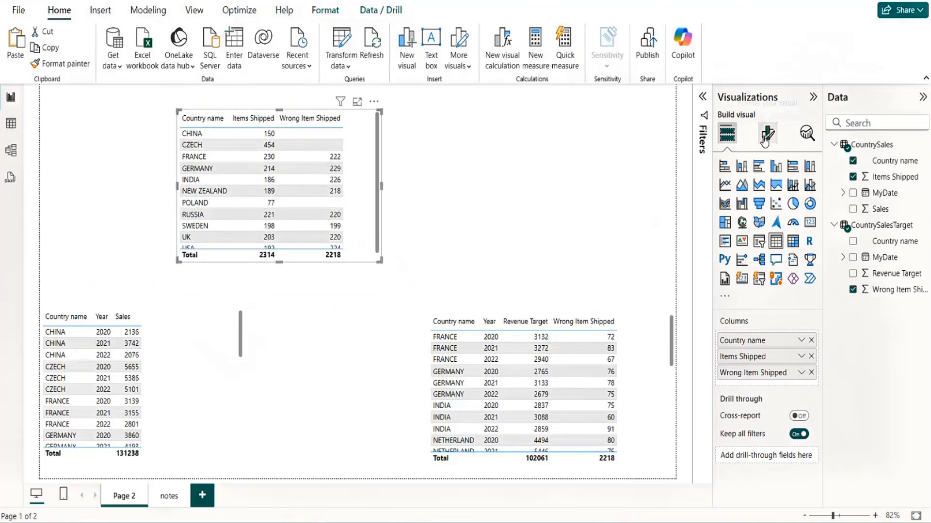
Step: Turn on the visual border for the Items Shipped and Wrong Item Shipped table
left_click(764, 138)
left_click(766, 193)
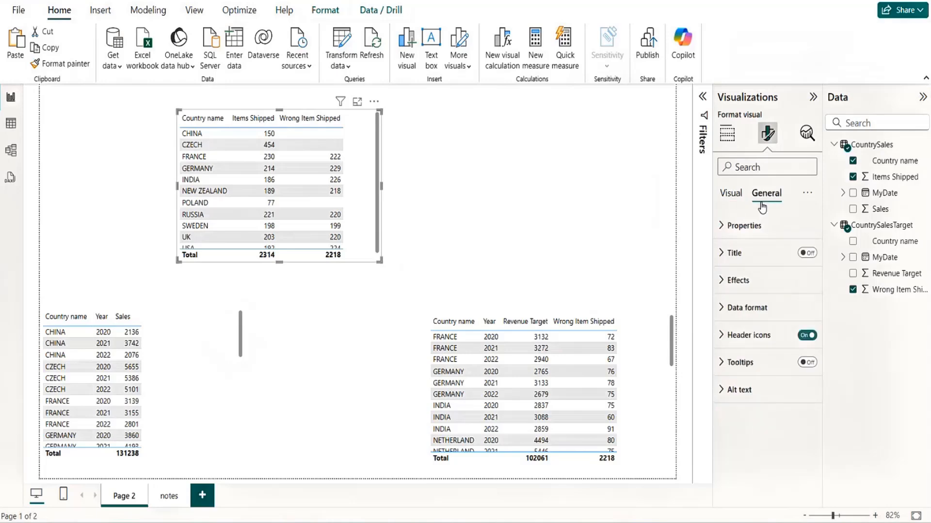
left_click(729, 281)
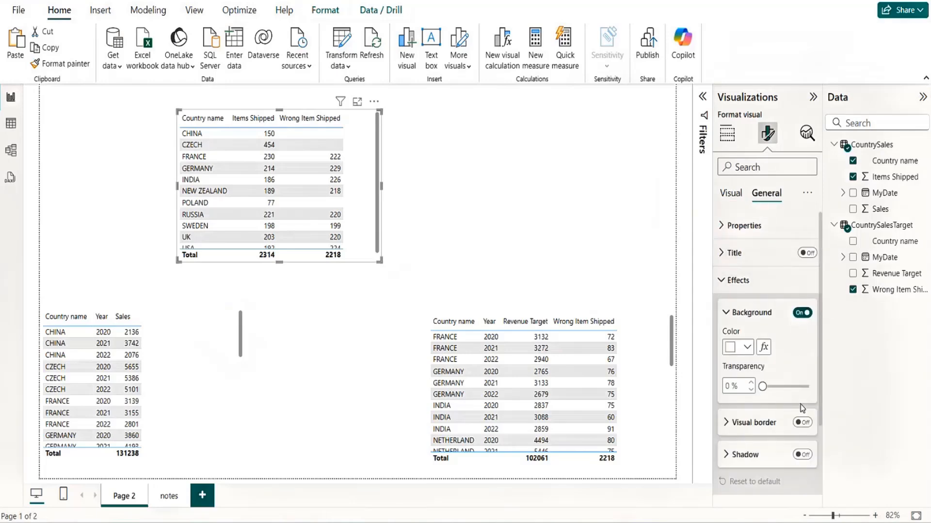
left_click(803, 423)
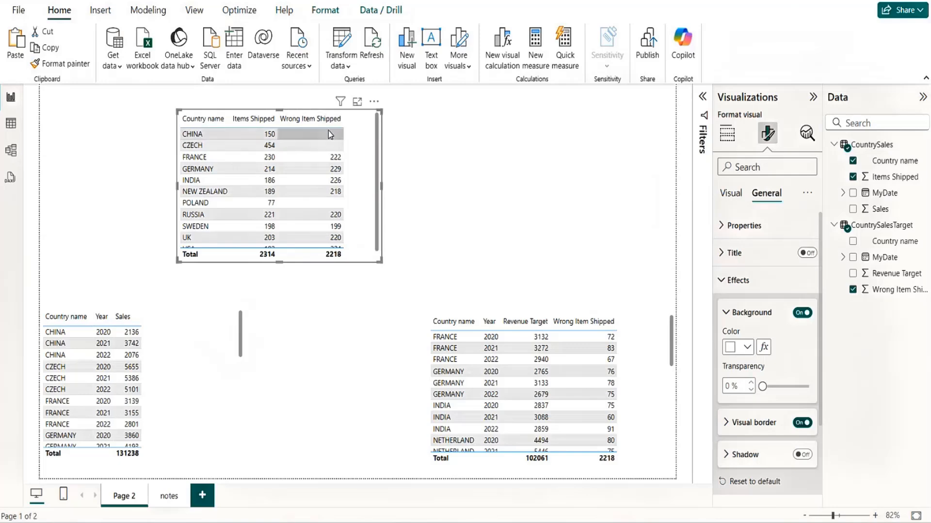
Step: Remove the MyDate Year field from the CountrySalesTarget table showing Revenue Target and Wrong Item Shipped
left_click(643, 395)
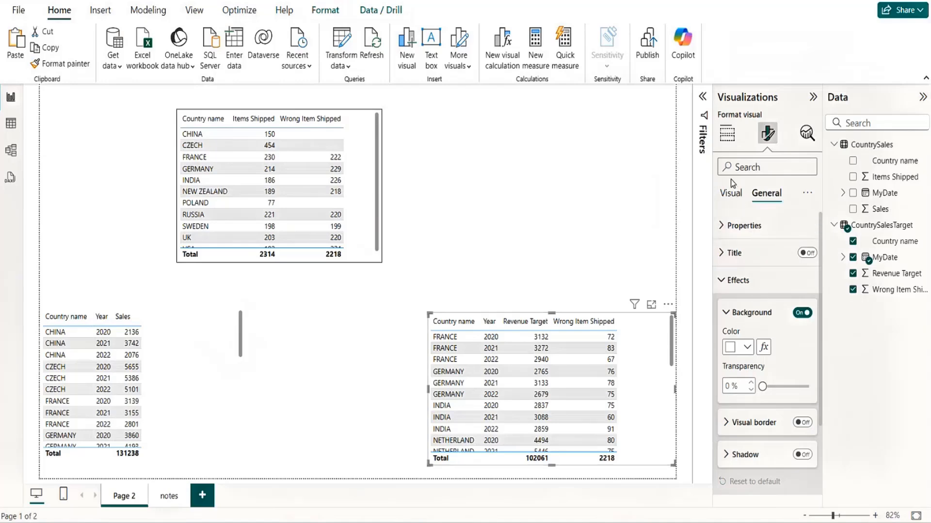
left_click(727, 132)
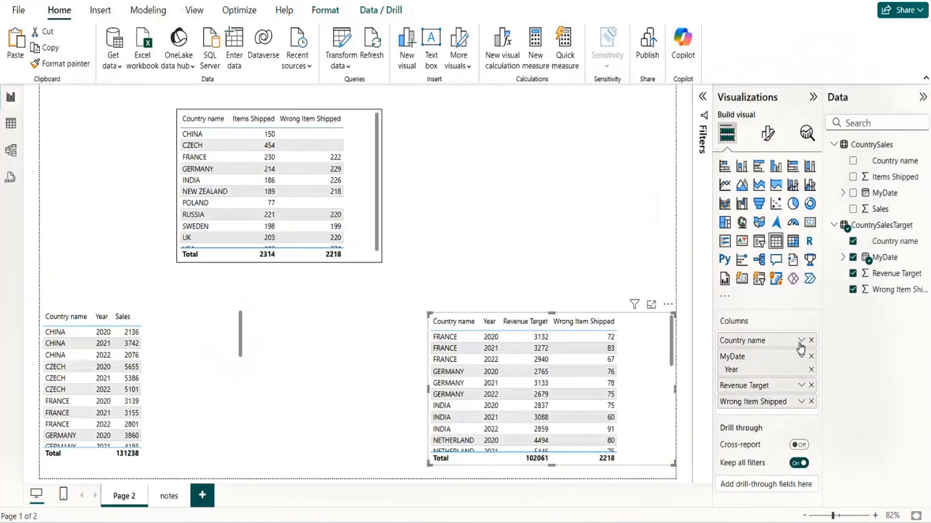
left_click(811, 357)
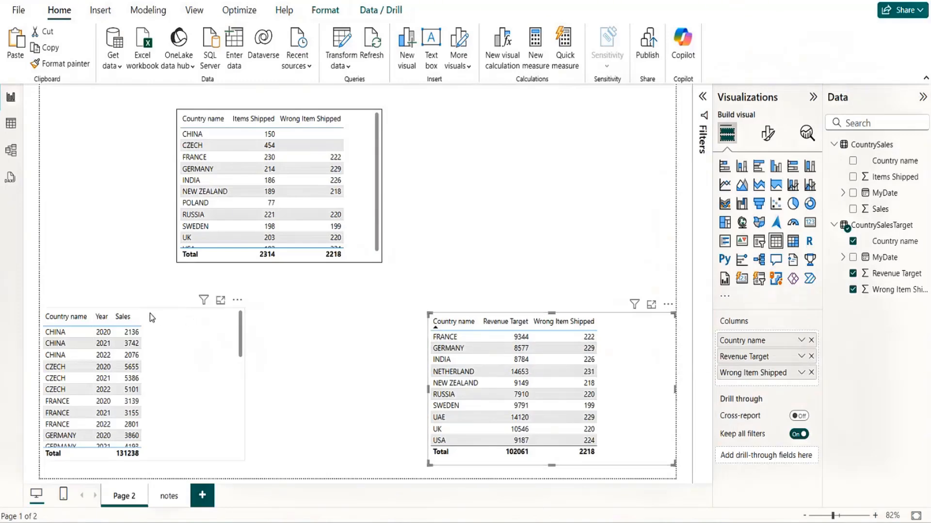
Step: In the CountrySales table, replace the MyDate Year field with Items Shipped, and shift the table slightly on the canvas
left_click(195, 325)
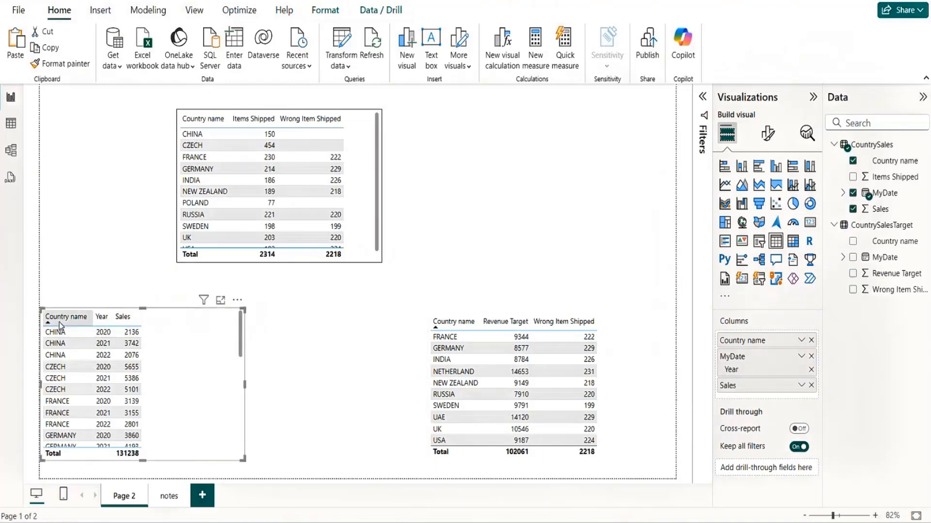
left_click_drag(217, 375, 226, 373)
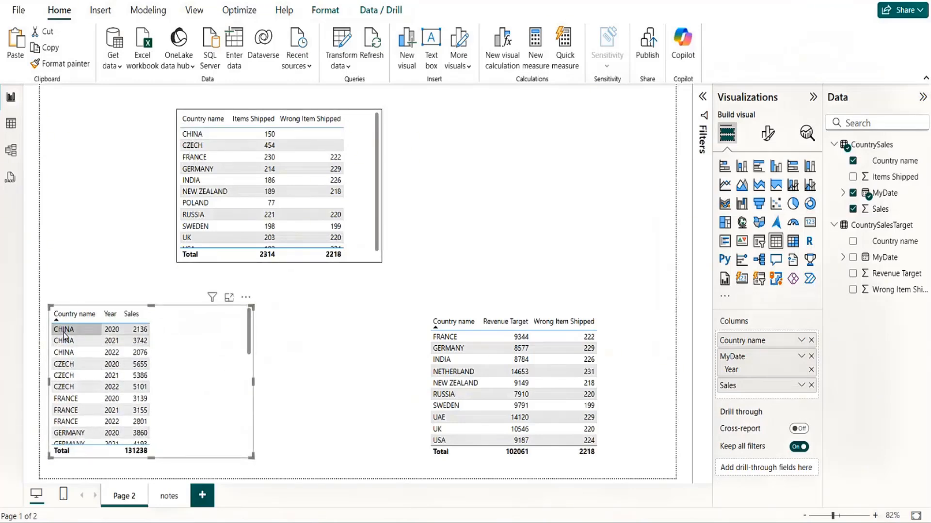
left_click(811, 356)
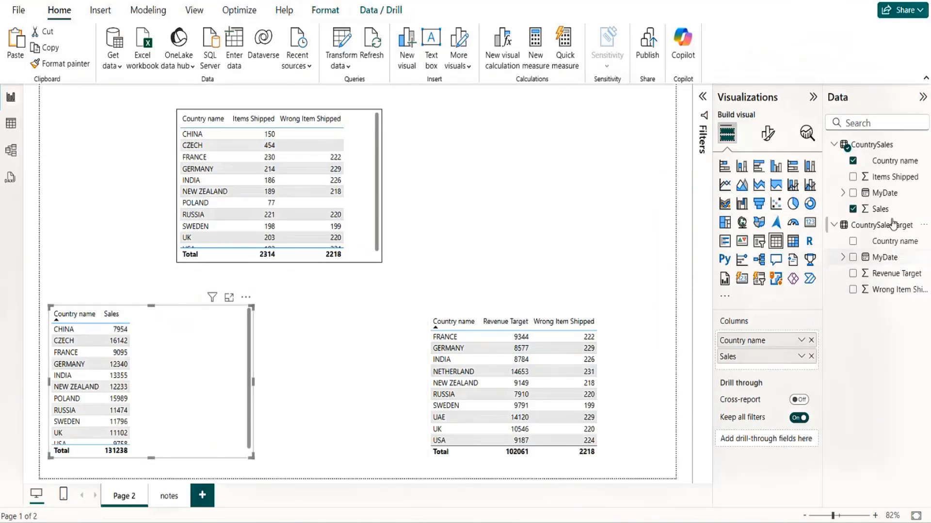
left_click_drag(892, 177, 766, 371)
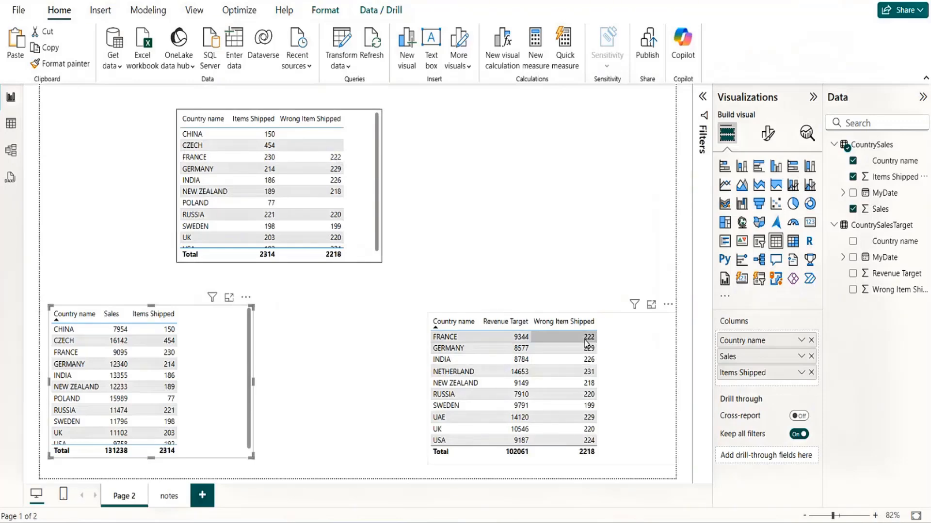
Step: Cross-filter the page by FRANCE from the Revenue Target table and clear the selection again
left_click(450, 339)
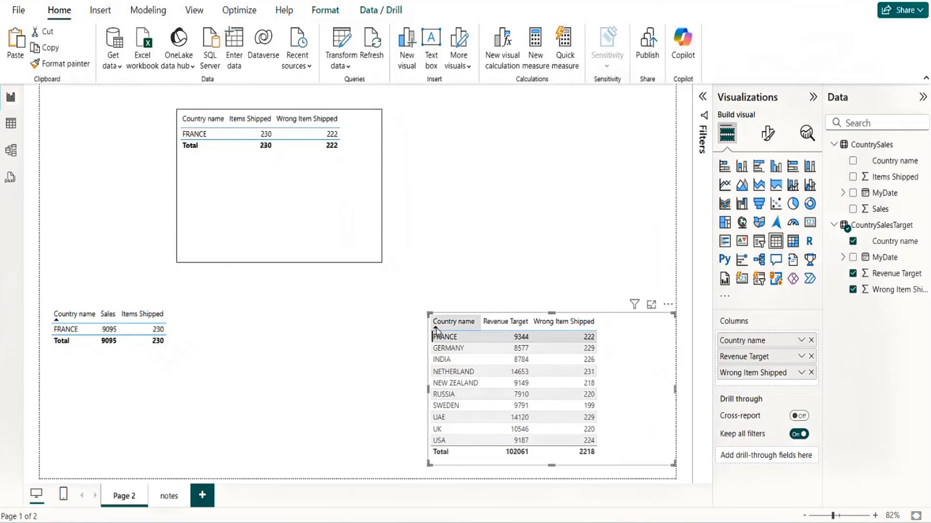
left_click(461, 342)
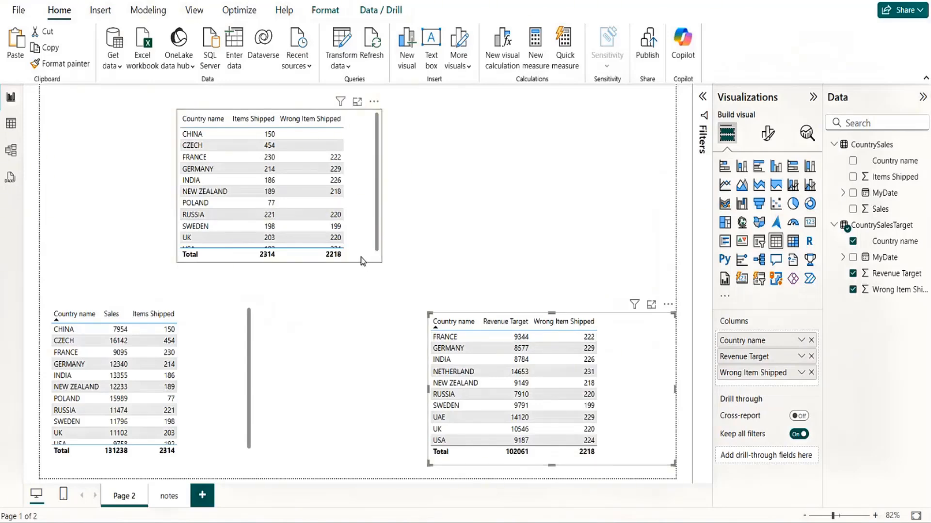
Step: Move the bordered Items Shipped and Wrong Item Shipped table to the page's upper-left corner, above the Sales table, and deselect it
mouse_move(362, 260)
left_mouse_down()
mouse_move(371, 260)
mouse_move(349, 252)
mouse_move(358, 249)
left_mouse_up()
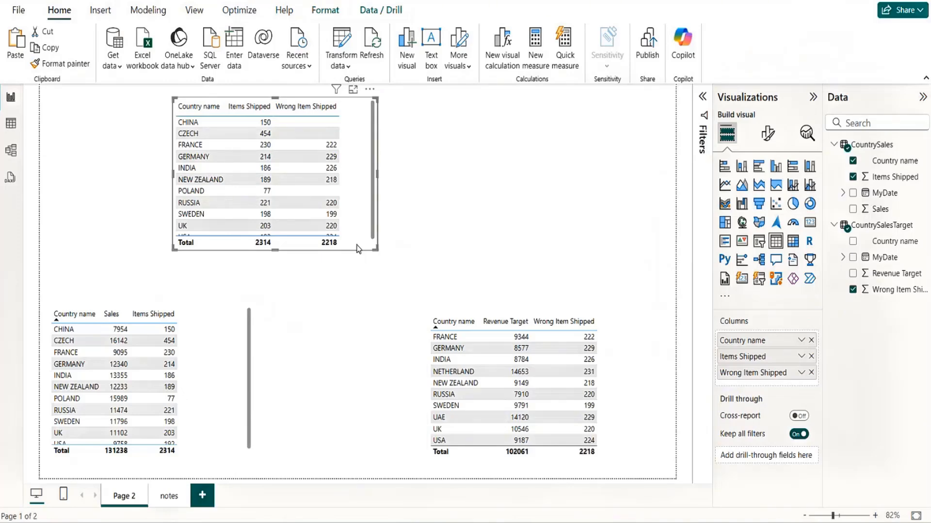
left_click_drag(354, 246, 356, 251)
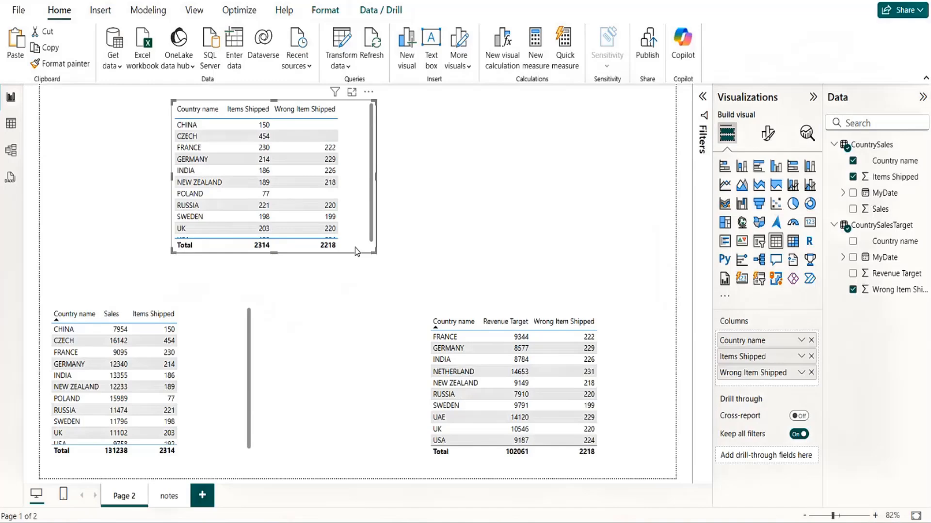
left_click_drag(354, 248, 358, 248)
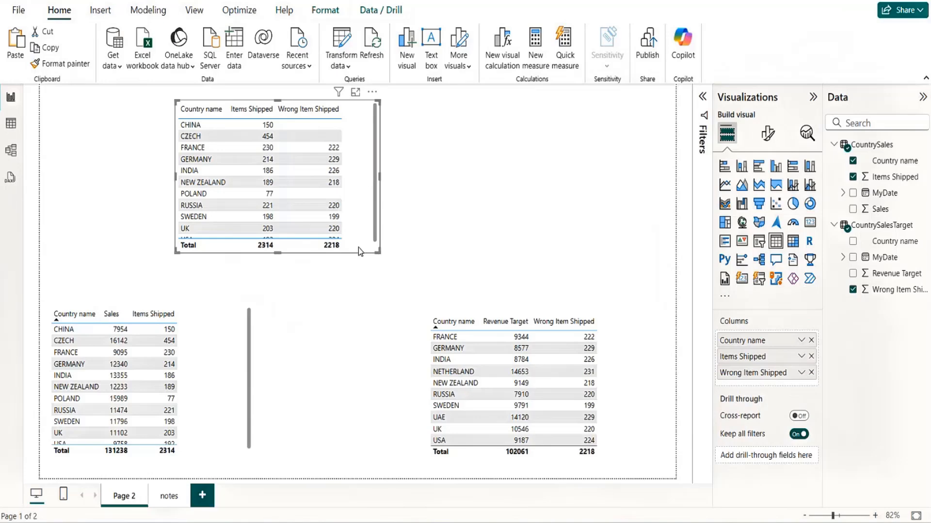
left_click_drag(359, 248, 338, 249)
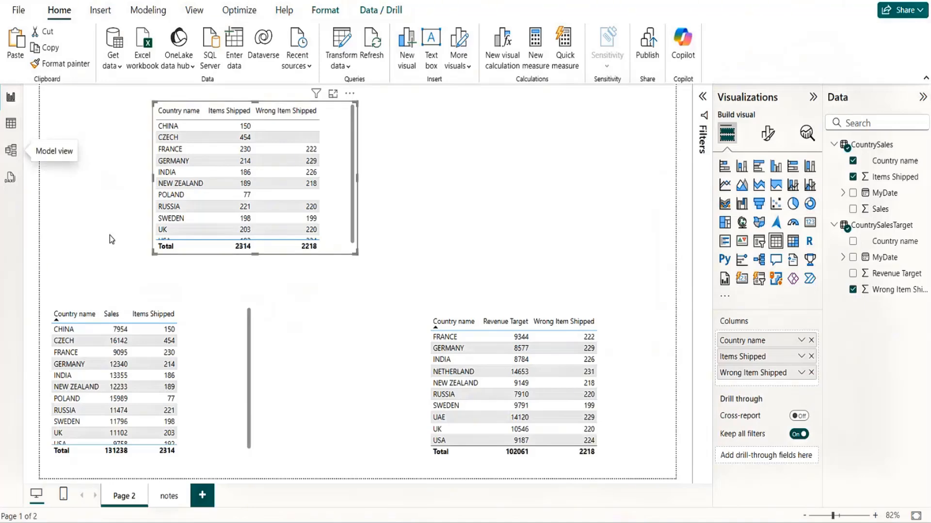
left_click_drag(341, 247, 332, 245)
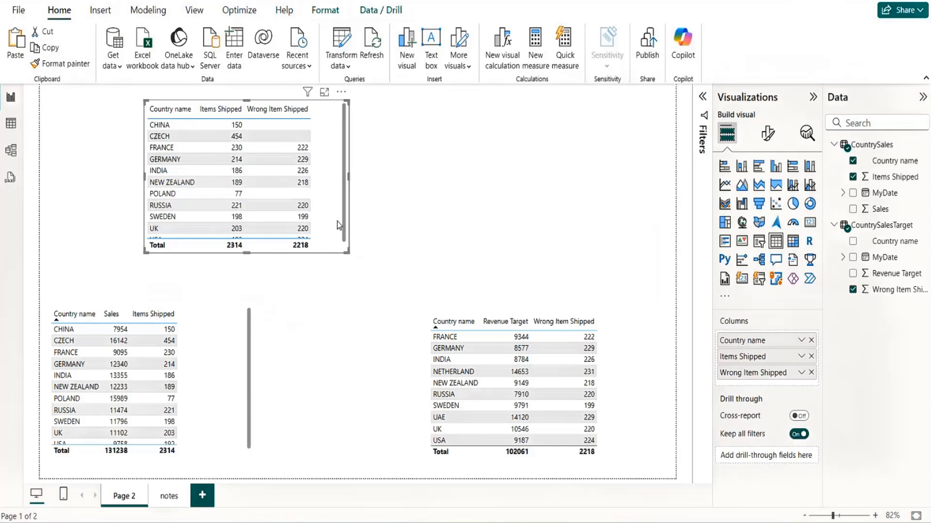
left_click_drag(337, 221, 237, 213)
left_click(399, 182)
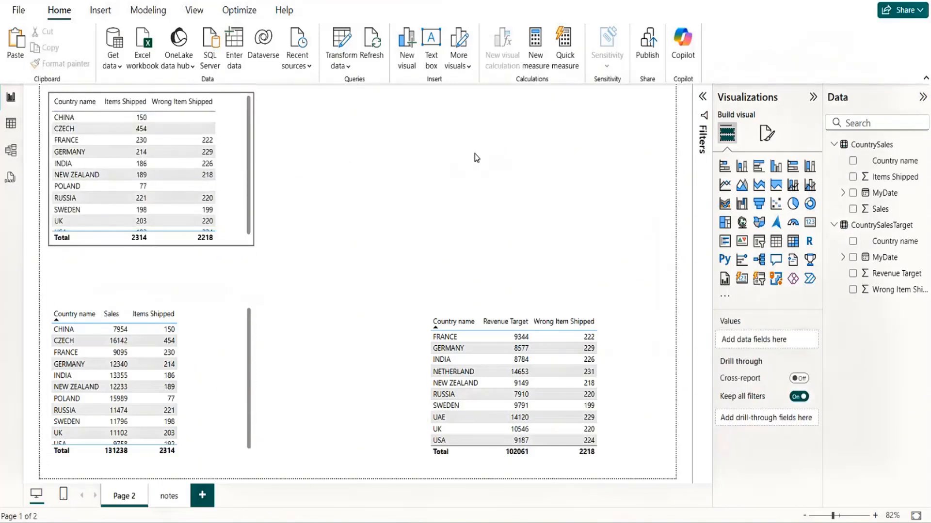
Step: Add a slicer on Country name from CountrySales and place it at the upper middle of the page
left_click(758, 242)
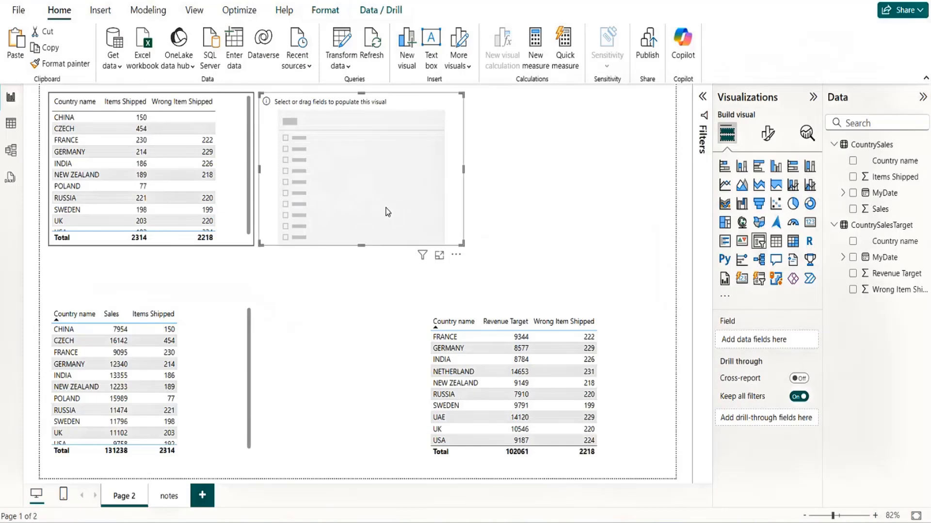
left_click_drag(386, 208, 586, 212)
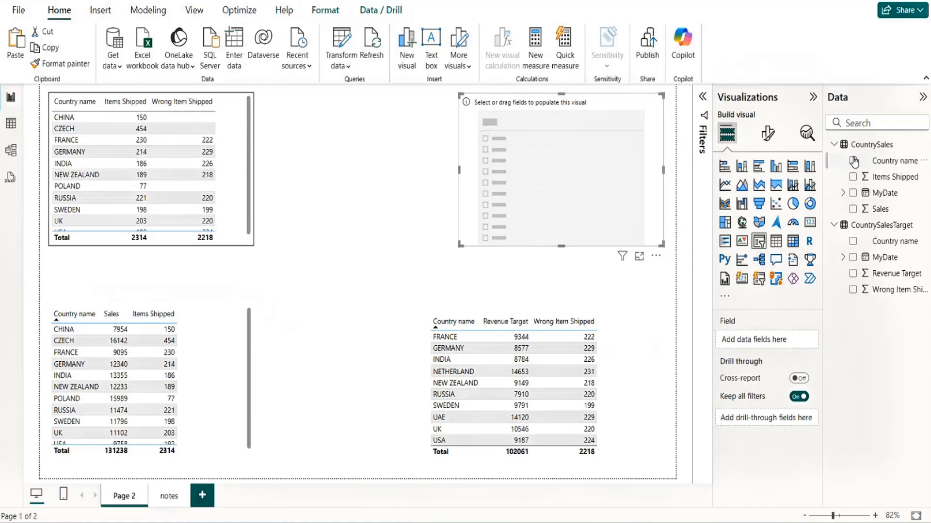
left_click_drag(902, 165, 590, 188)
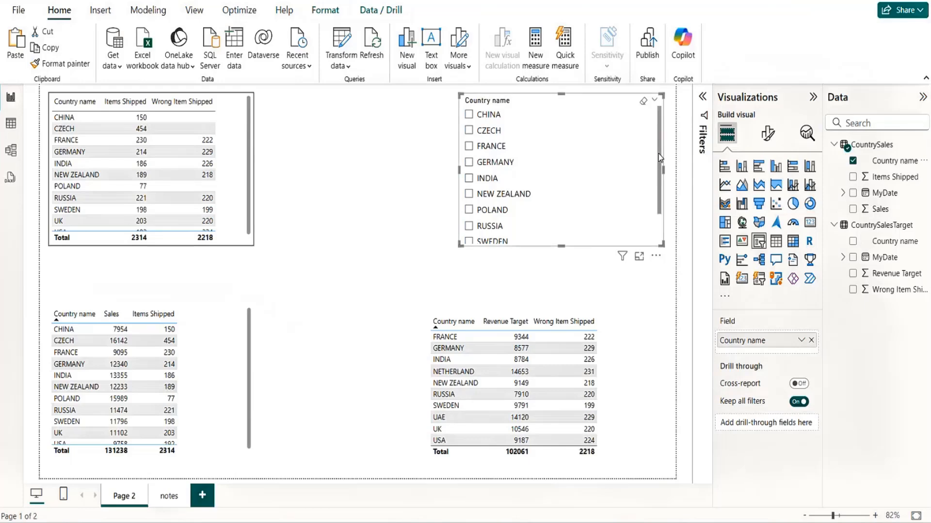
left_click_drag(659, 154, 660, 212)
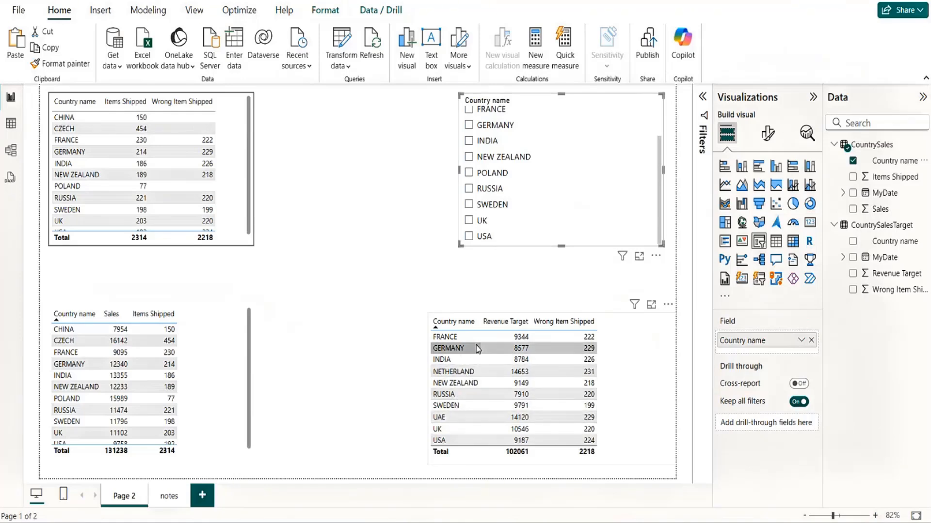
left_click_drag(659, 211, 662, 177)
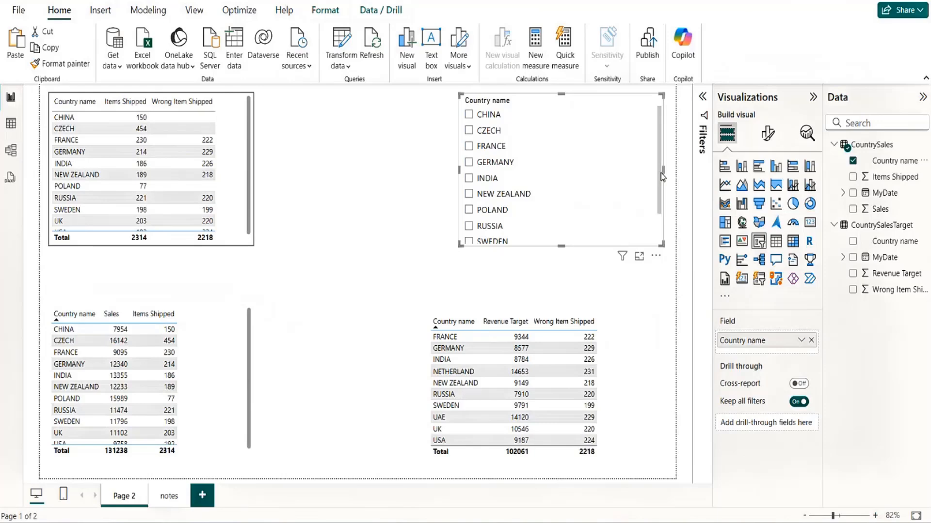
left_click_drag(621, 97, 441, 109)
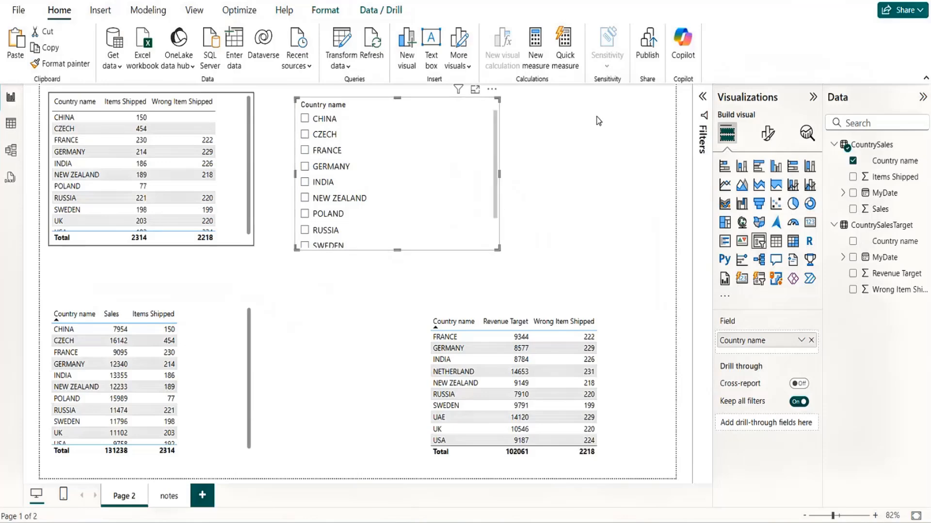
Step: Duplicate the Country name slicer and place the copy in the page's upper-right area
left_click(594, 138)
left_click(453, 175)
key("ctrl+c")
key("ctrl+v")
left_click_drag(629, 154, 632, 173)
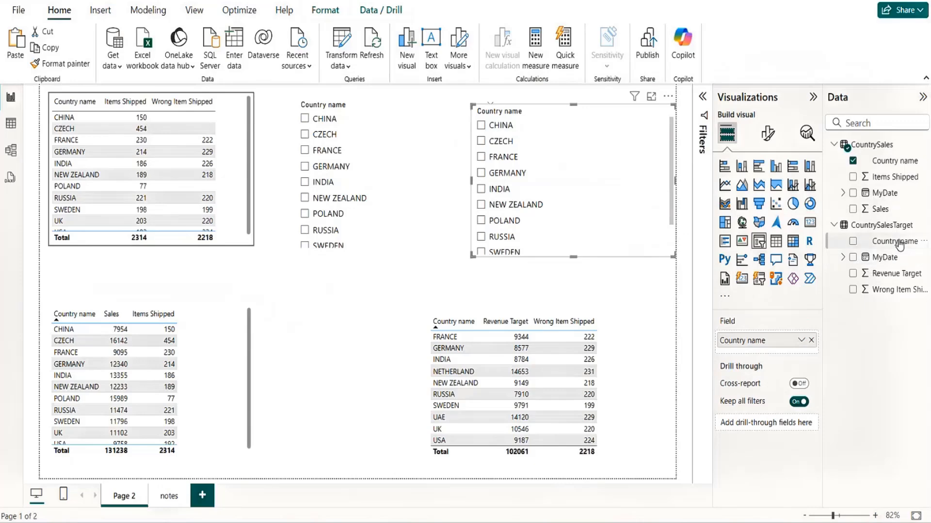
Step: Replace the copied slicer's field with Country name from CountrySalesTarget
left_click_drag(895, 242, 775, 342)
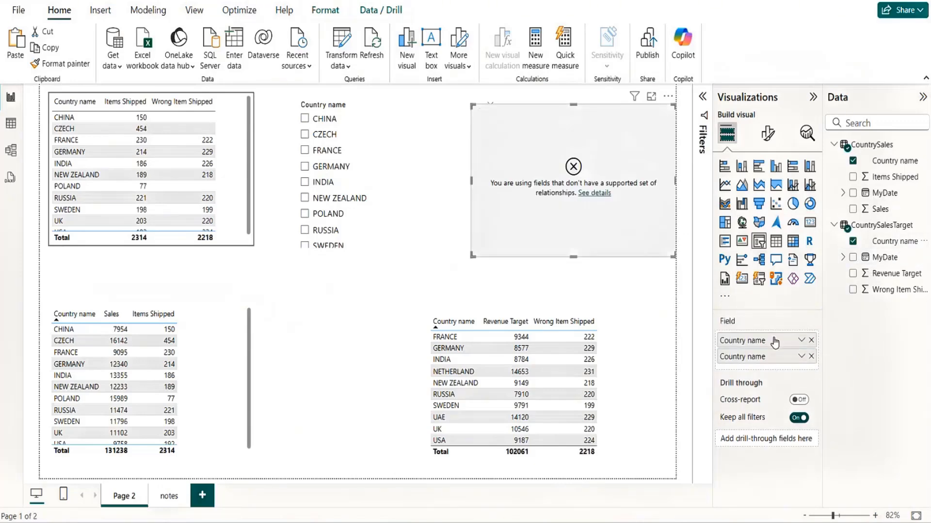
left_click(811, 341)
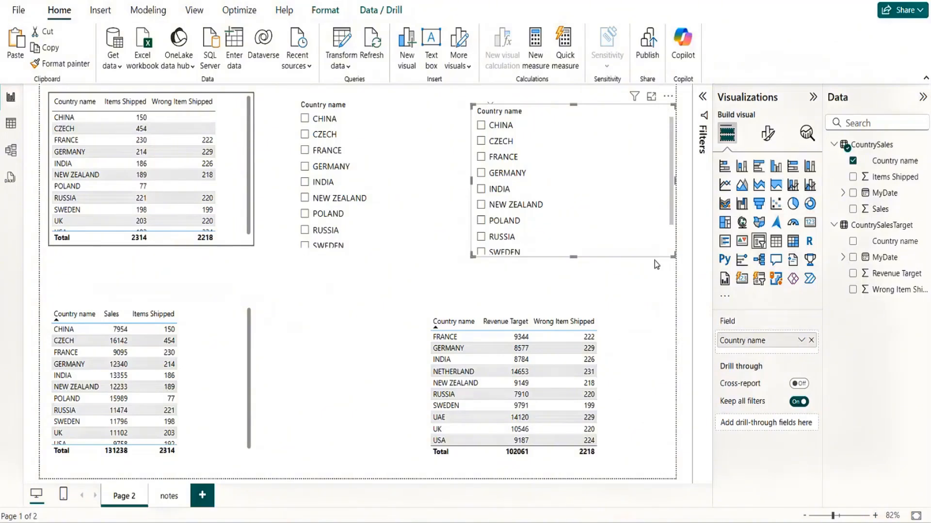
left_click(853, 161)
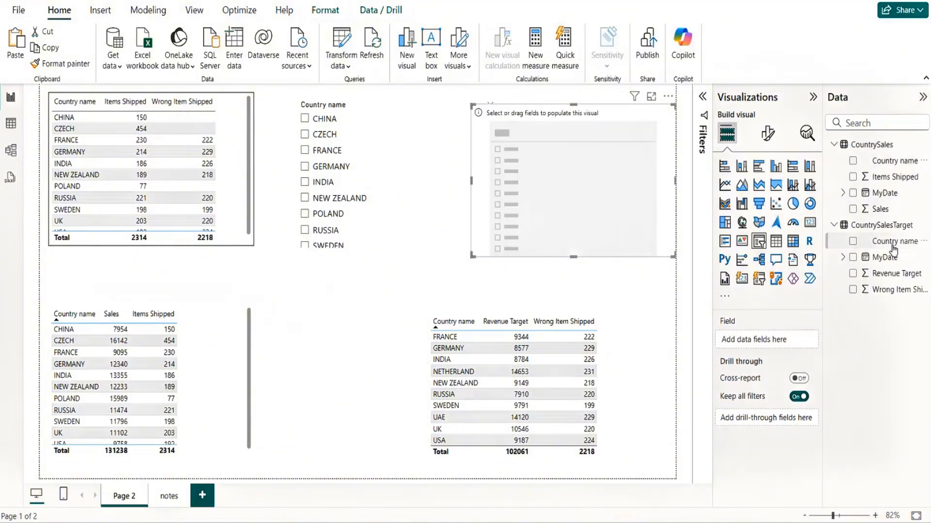
left_click_drag(894, 241, 786, 338)
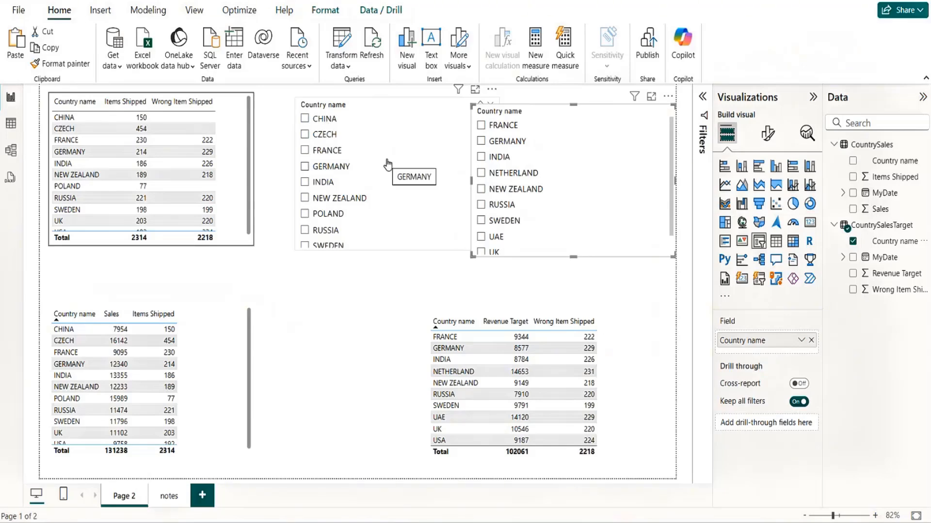
Step: Align the CountrySales slicer with the CountrySalesTarget slicer and narrow it so that they do not overlap
left_click(436, 250)
left_click_drag(423, 255, 425, 252)
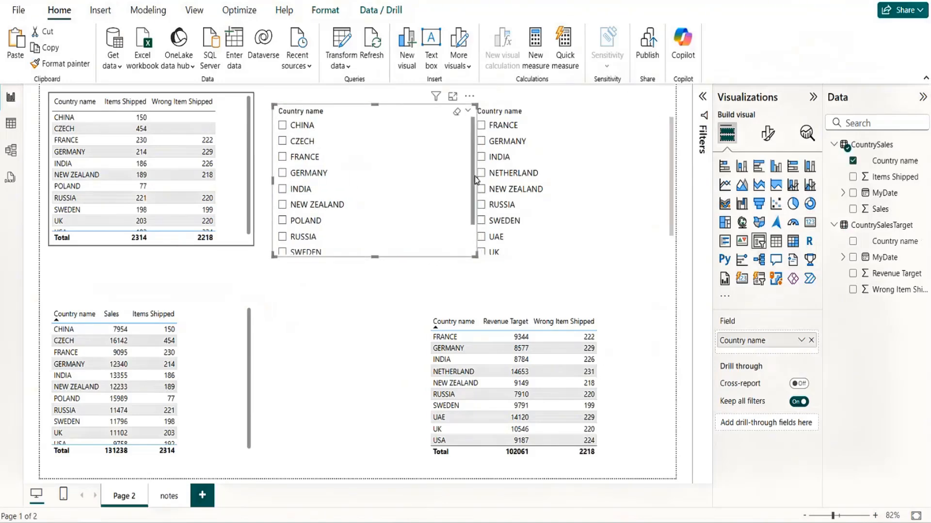
left_click_drag(477, 181, 436, 188)
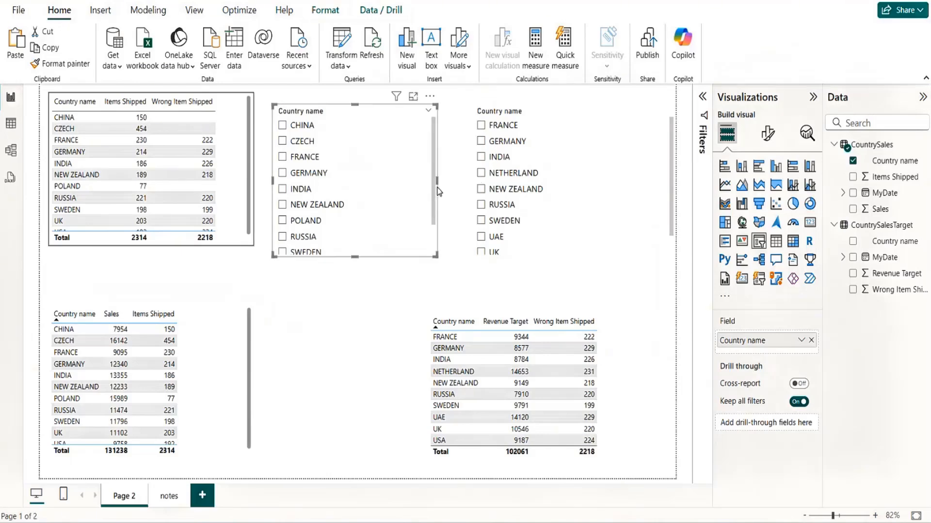
left_click_drag(361, 109, 365, 107)
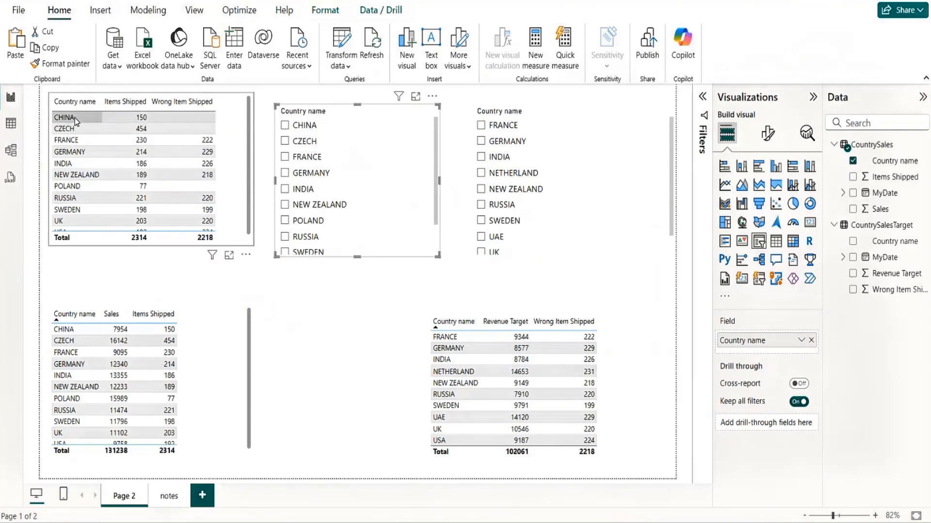
Step: Narrow the CountrySalesTarget slicer, move the CountrySales slicer closer beside it, and select the bordered table
left_click(161, 247)
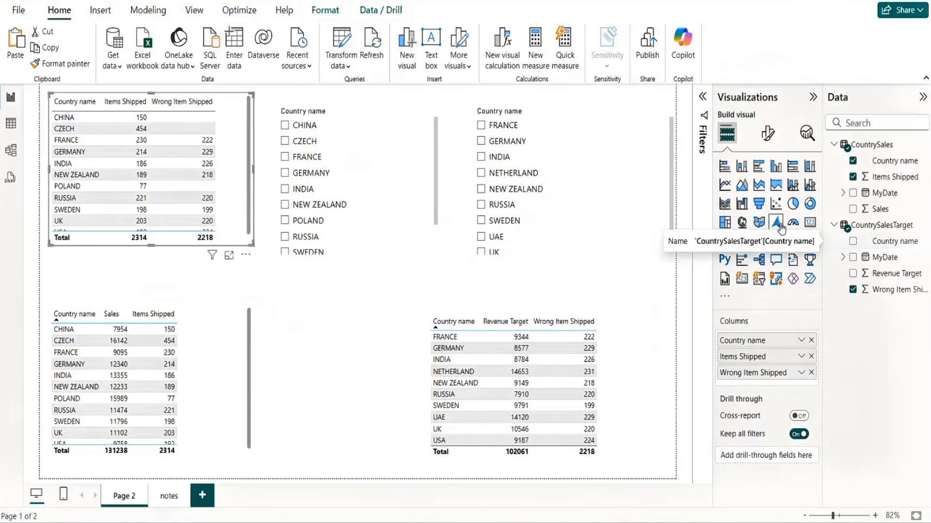
left_click_drag(393, 116, 405, 115)
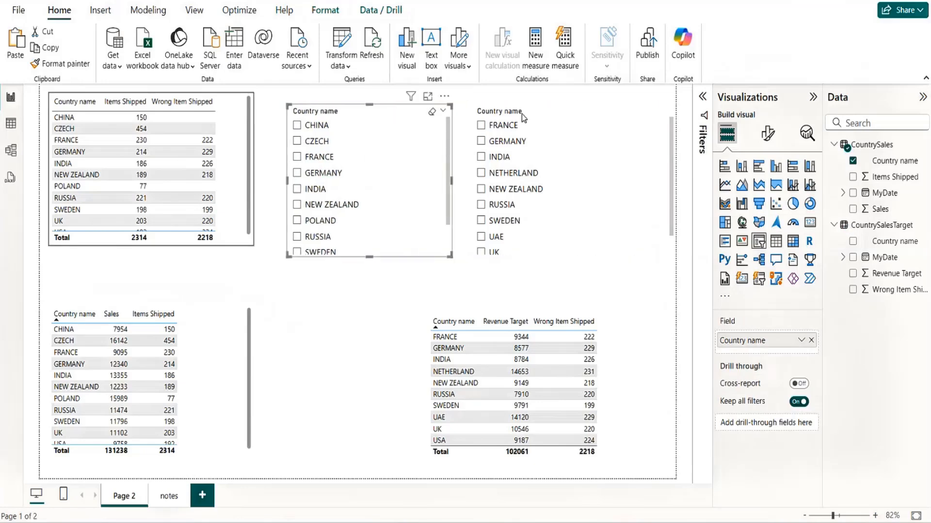
left_click(594, 112)
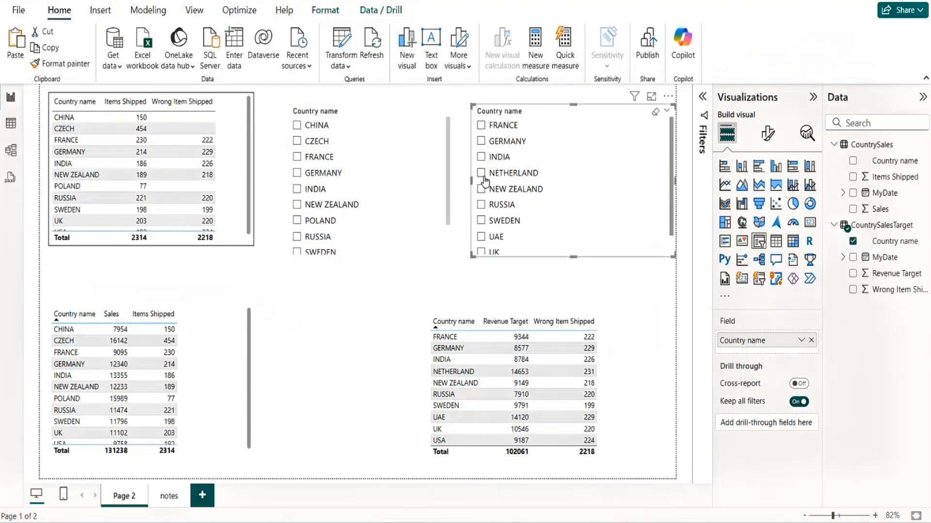
left_click_drag(472, 181, 510, 179)
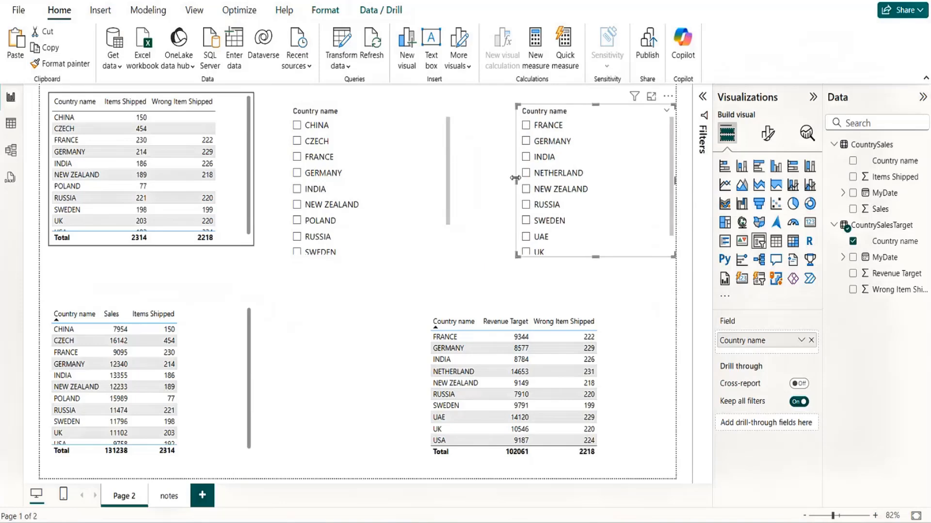
left_click_drag(392, 113, 432, 107)
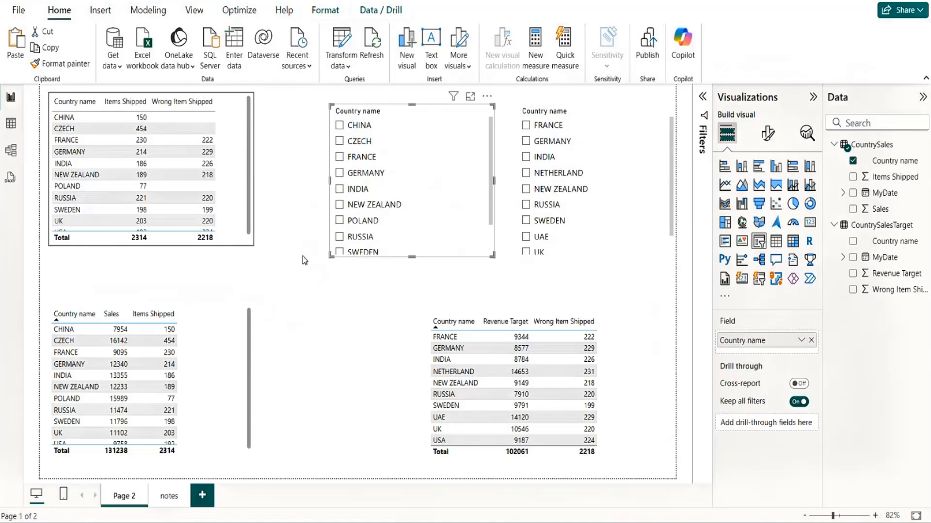
left_click(250, 234)
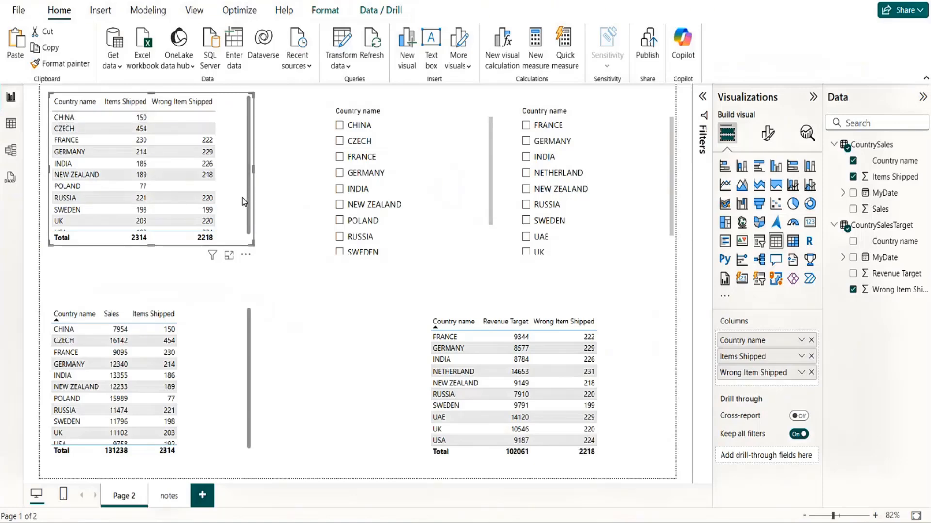
Step: Move the bordered table against the page's left edge and narrow it to fit its three columns
left_click_drag(243, 197, 234, 201)
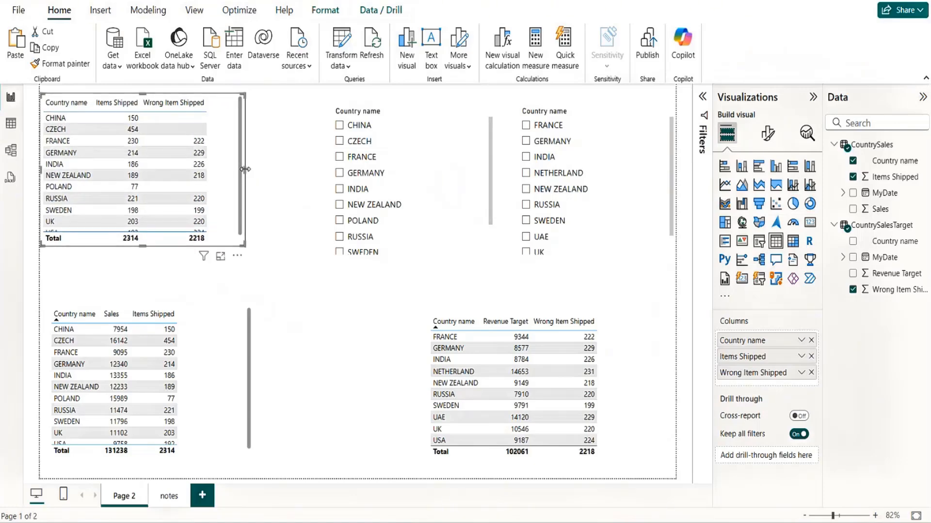
left_click_drag(245, 169, 217, 172)
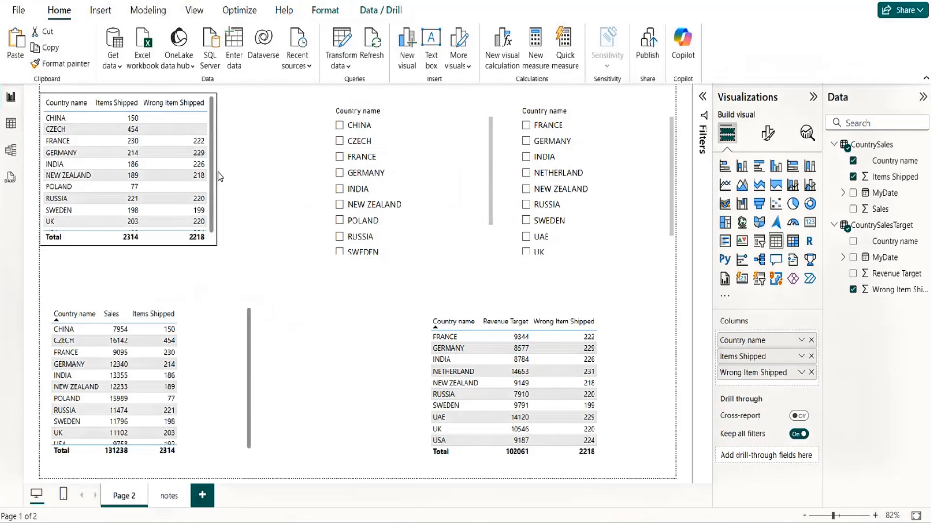
left_click(287, 173)
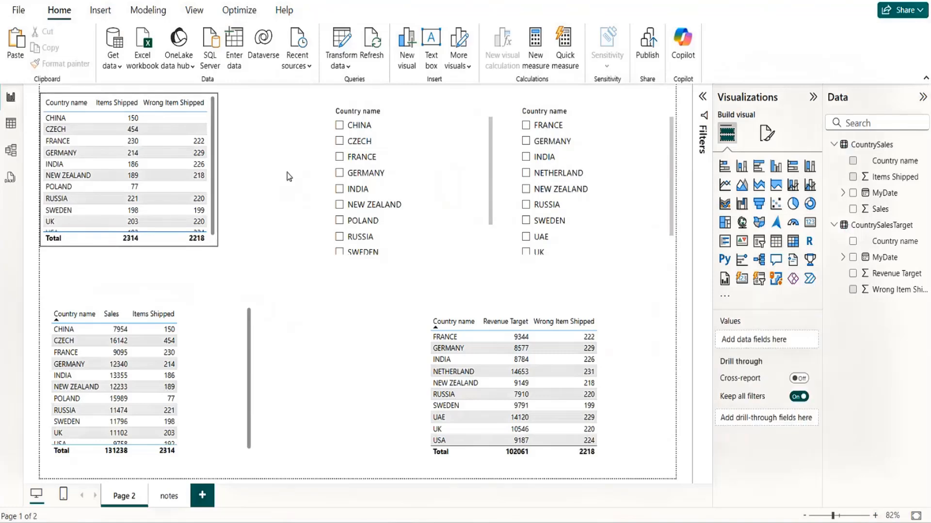
Step: Narrow both Country name slicers from their left sides and shift the CountrySales slicer closer to the CountrySalesTarget slicer
left_click(449, 255)
left_click_drag(329, 179, 408, 180)
left_click(473, 115)
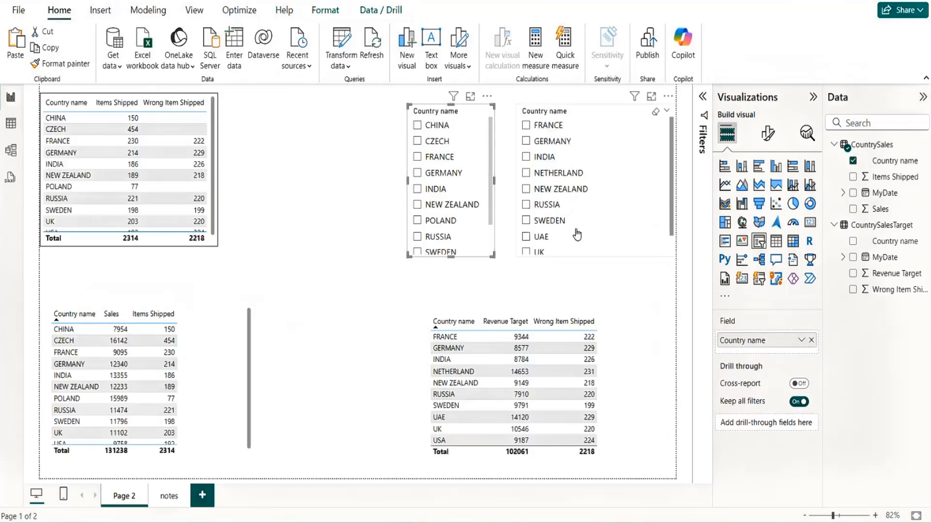
left_click(672, 253)
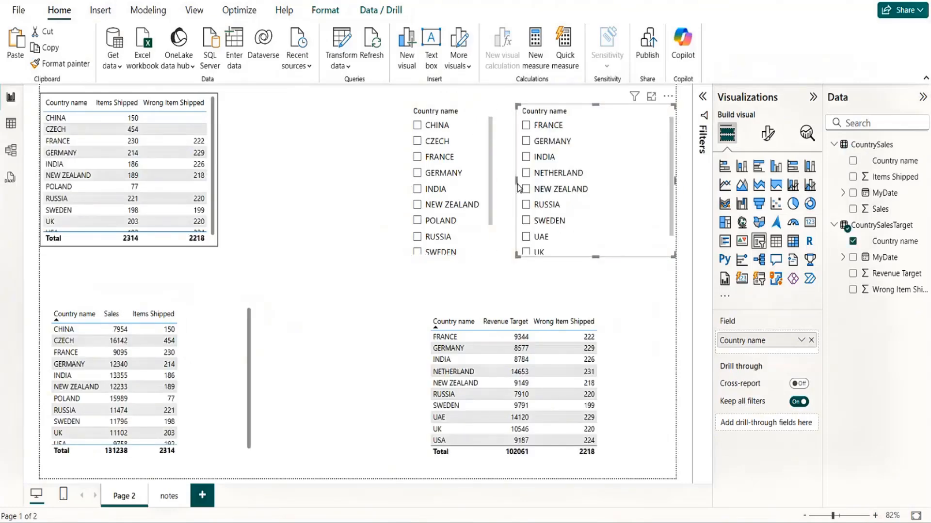
left_click_drag(537, 179, 593, 180)
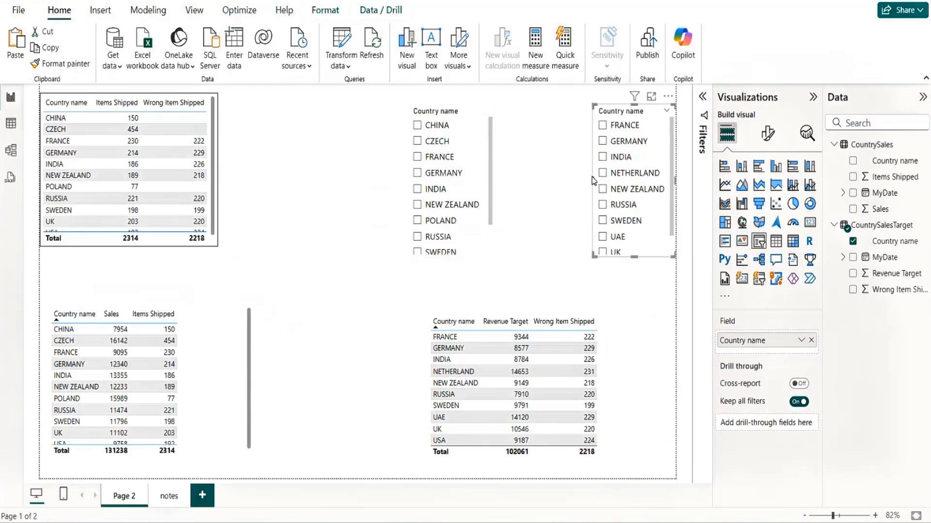
left_click_drag(456, 104, 493, 104)
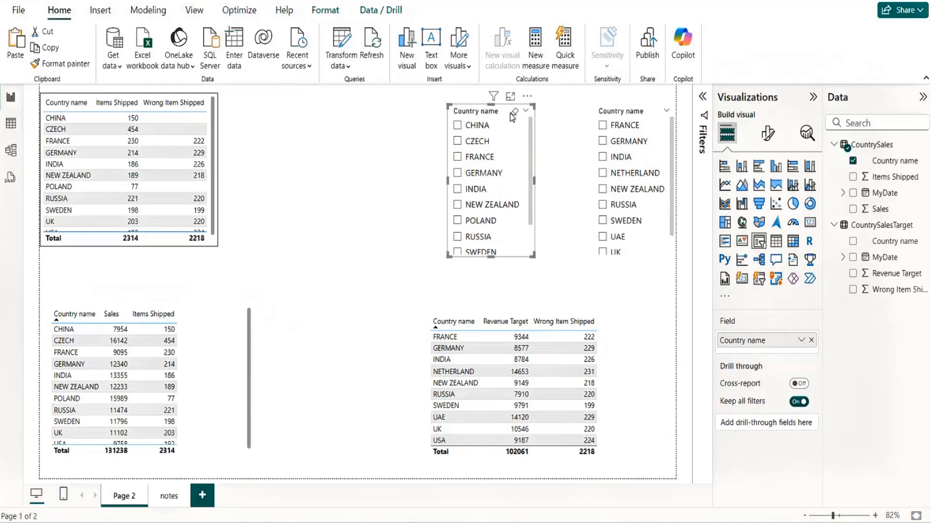
left_click_drag(527, 98, 531, 99)
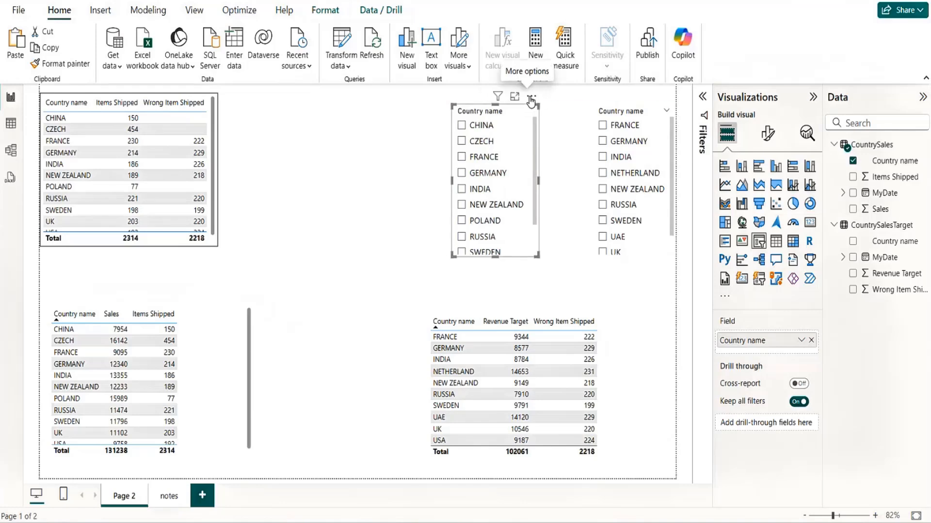
left_click(356, 123)
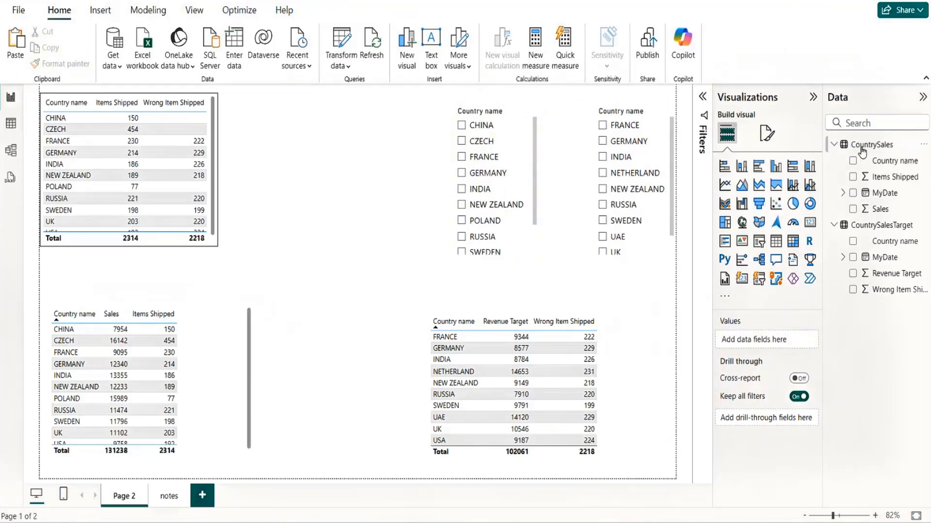
Step: Add a clustered column chart beside the bordered table, with CountrySales Country name on the X-axis and Wrong Item Shipped on the Y-axis
left_click(778, 171)
left_click_drag(324, 191, 352, 191)
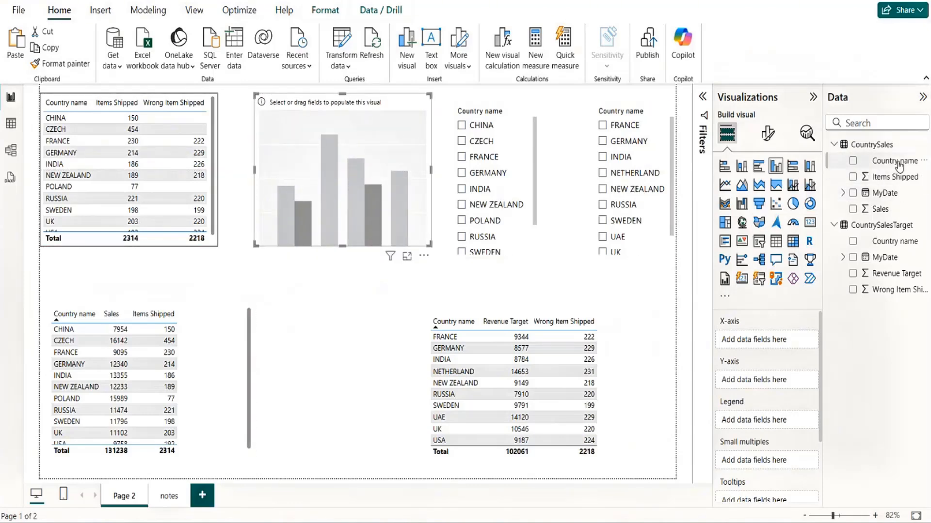
left_click_drag(894, 161, 762, 342)
left_click_drag(907, 294, 776, 388)
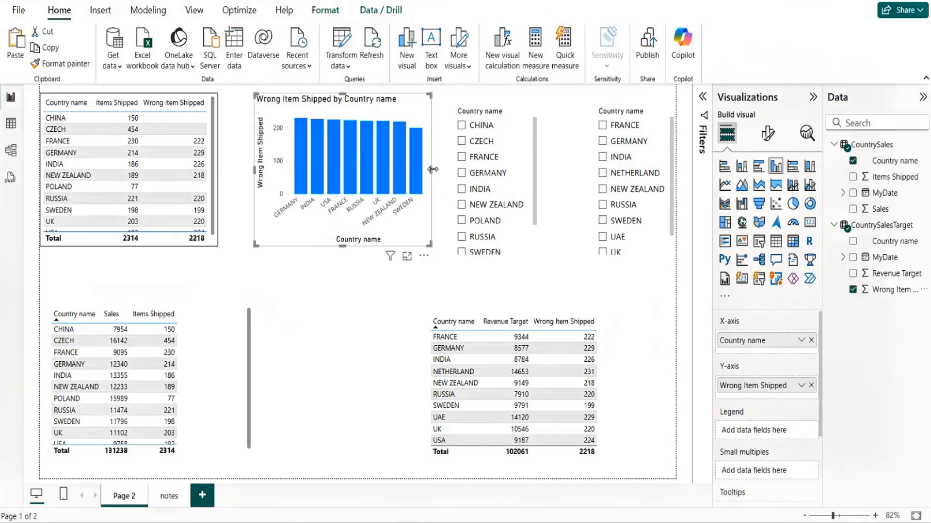
Step: Widen the column chart, move it down and left on the page, and check which Country name field the Sales table uses
left_click_drag(430, 168, 552, 170)
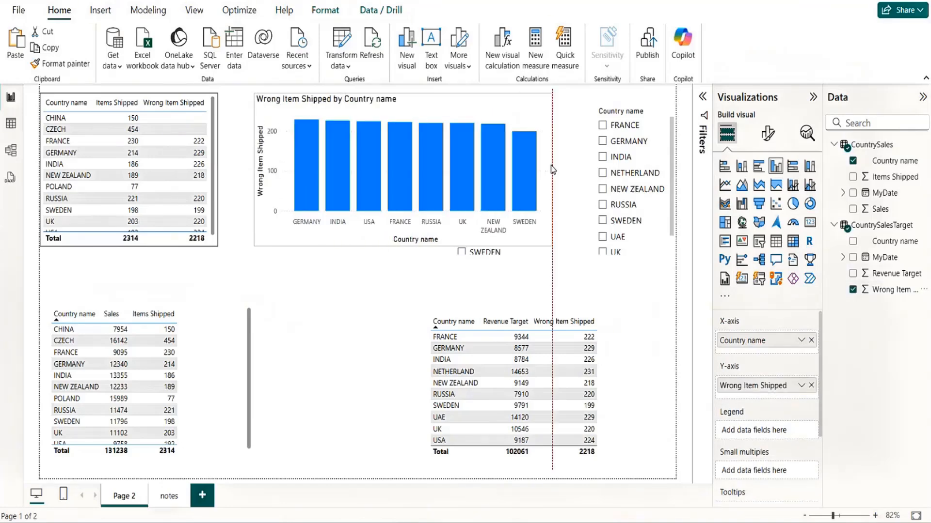
left_click_drag(493, 109, 417, 168)
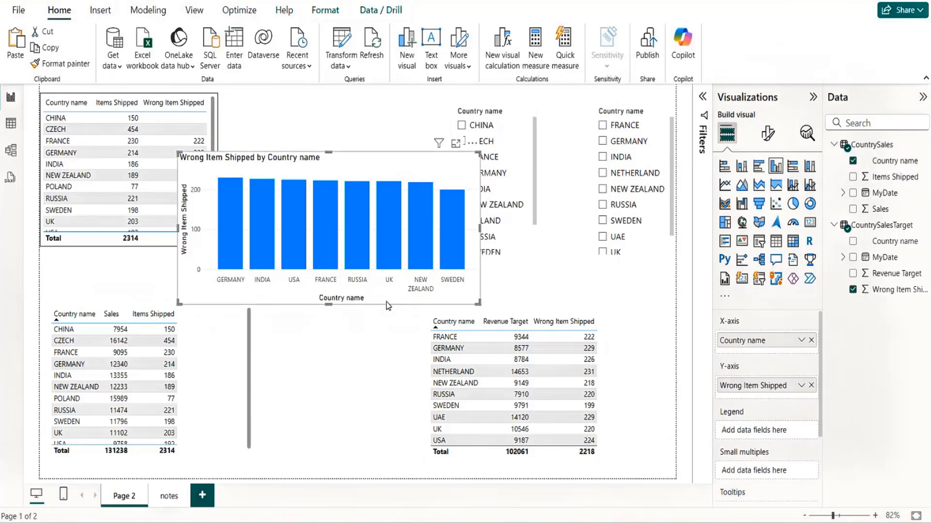
left_click(225, 371)
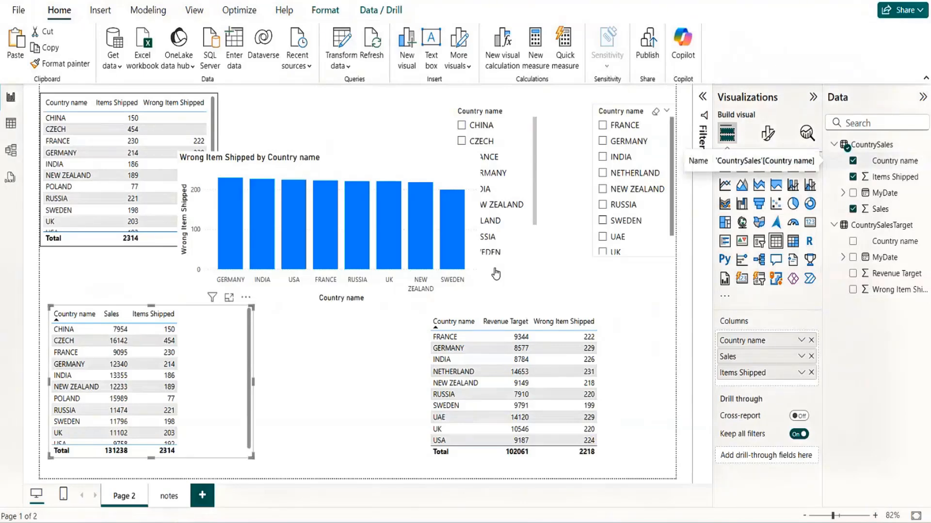
left_click(393, 304)
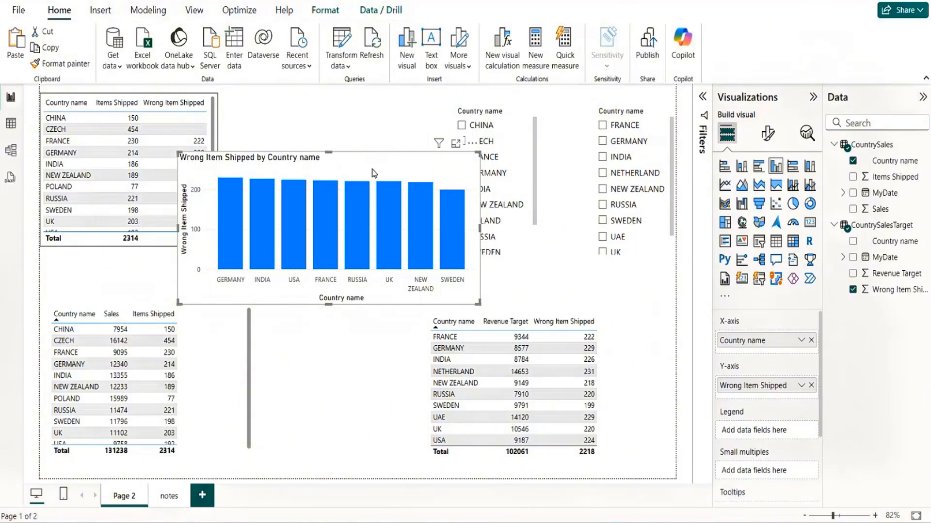
Step: Narrow the column chart, shift the CountrySales slicer closer to the other slicer, and fit the chart between the bordered table and the slicers
left_click_drag(362, 159, 402, 153)
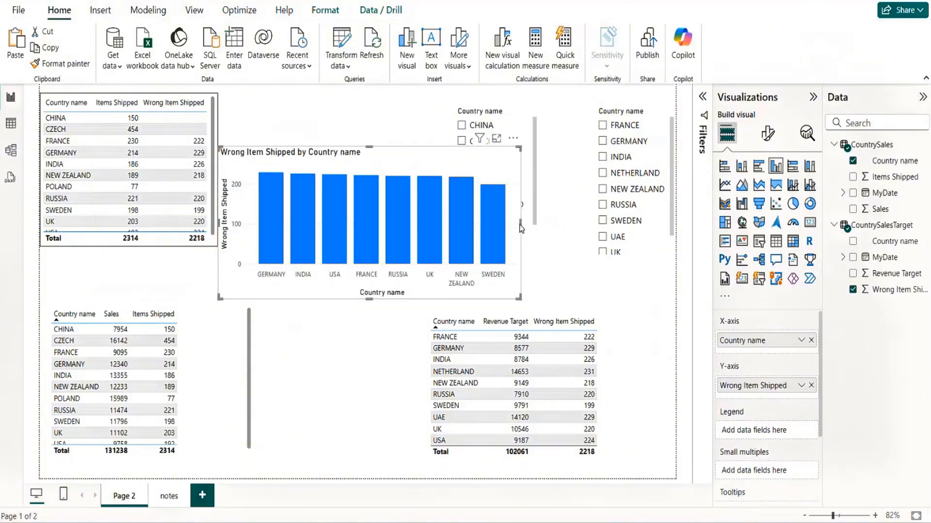
left_click_drag(521, 222, 440, 222)
left_click(526, 282)
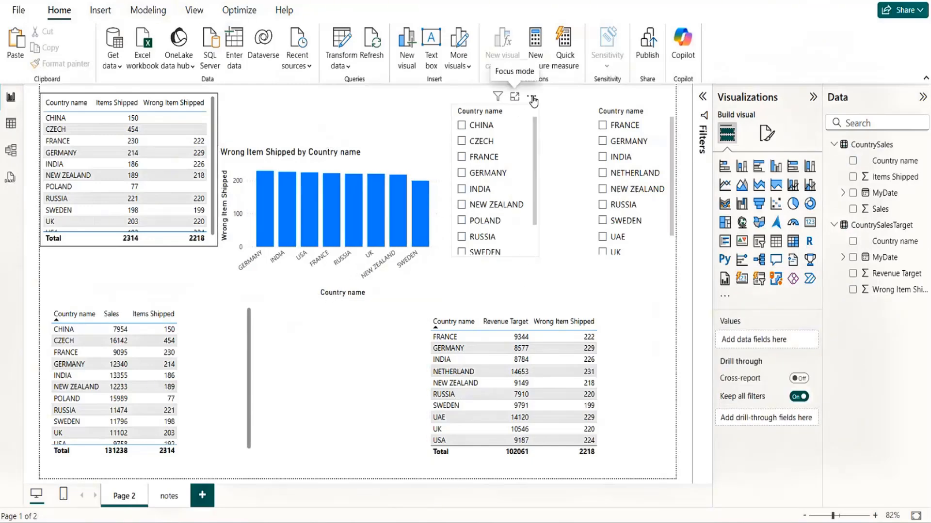
left_click_drag(531, 97, 564, 99)
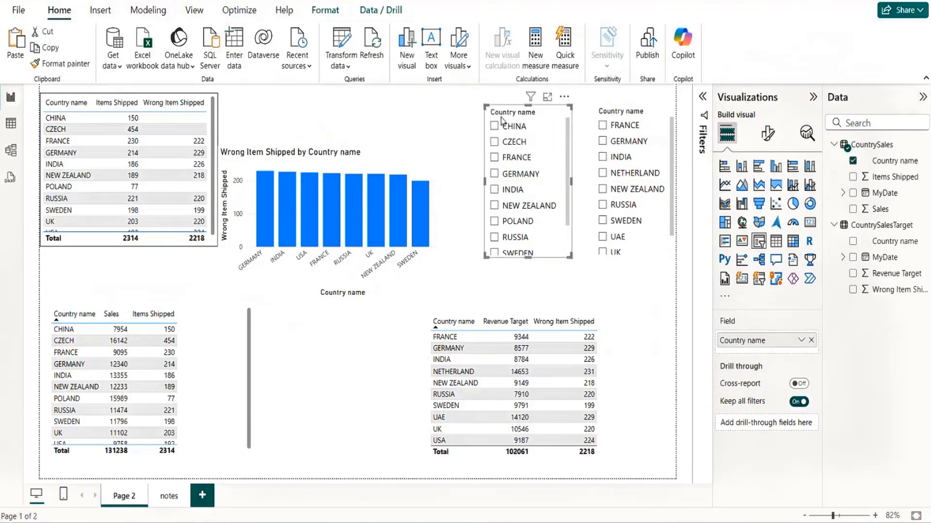
left_click_drag(411, 152, 436, 103)
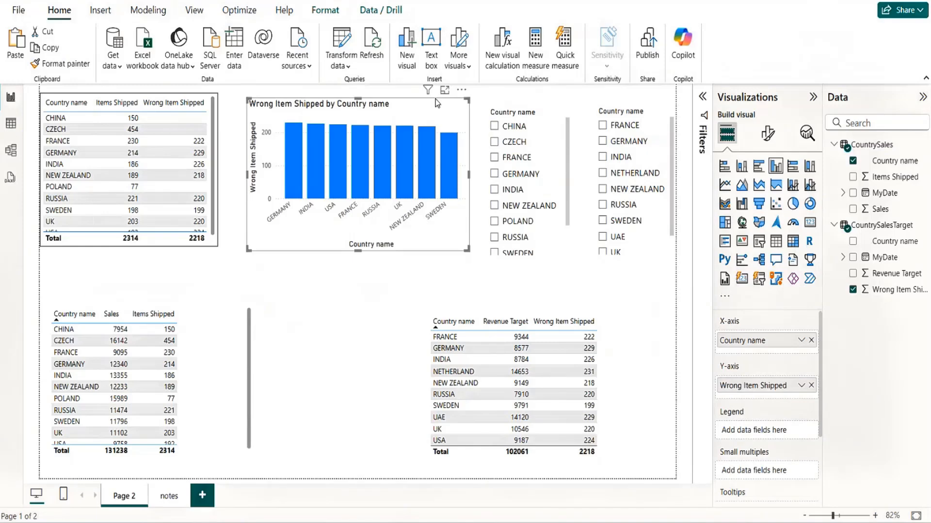
Step: Examine the relationship between CountrySalesTarget and CountrySales in the model, and return to the report's CountrySales slicer
left_click(10, 156)
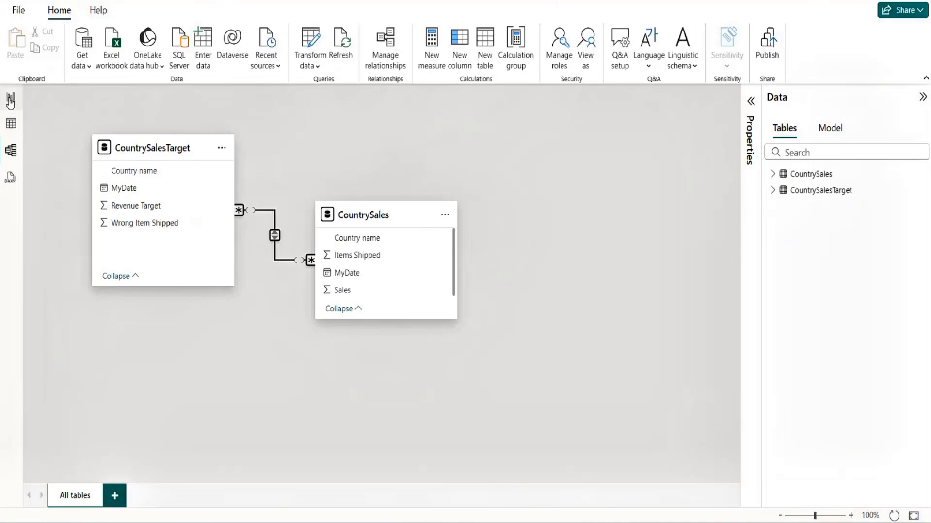
left_click(10, 98)
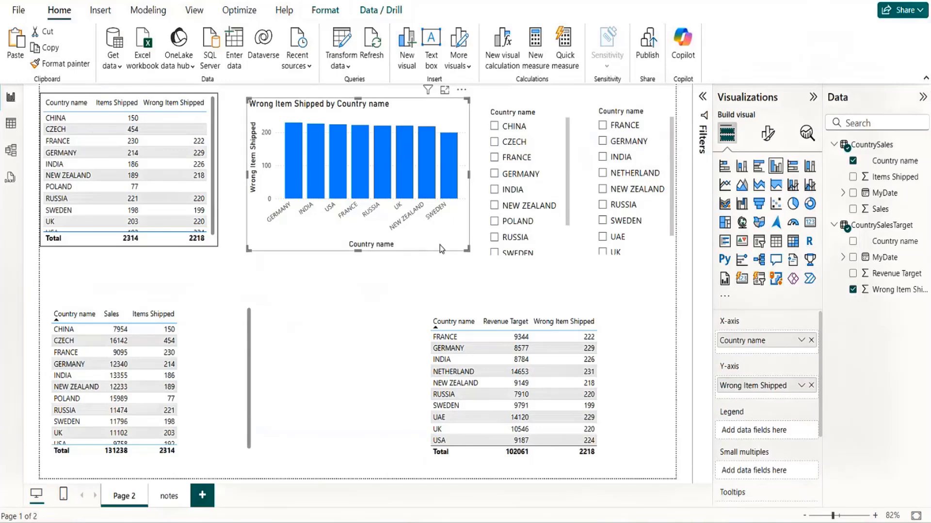
left_click(542, 108)
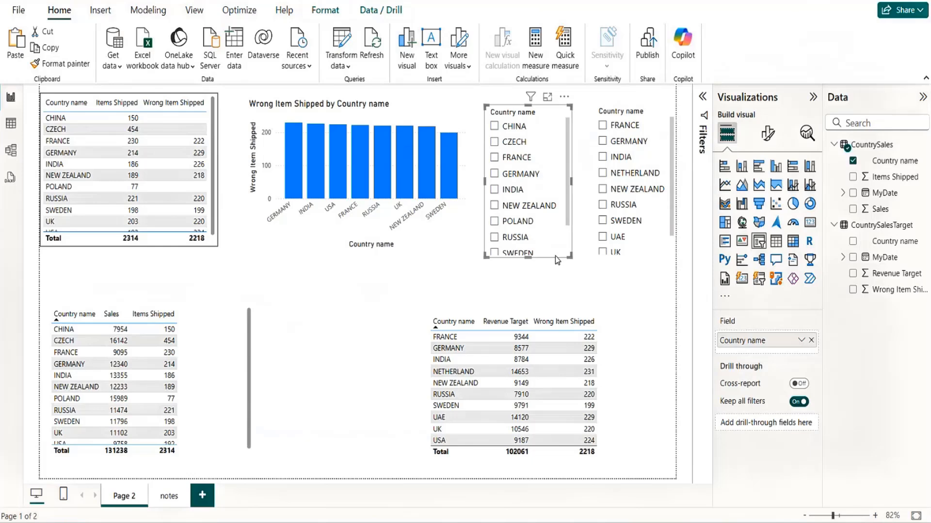
Step: Inspect the Country name column in the CountrySalesTarget data and view the CountrySales table's data
left_click(12, 125)
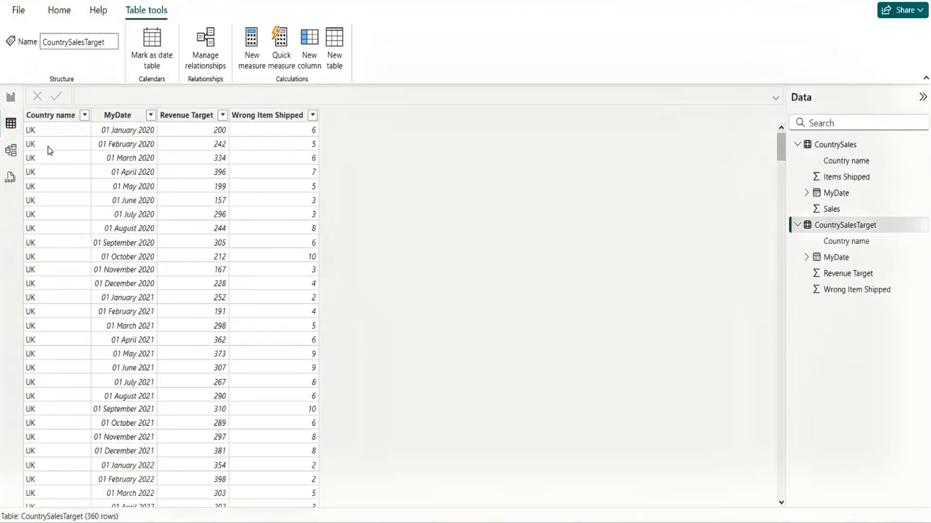
left_click(44, 120)
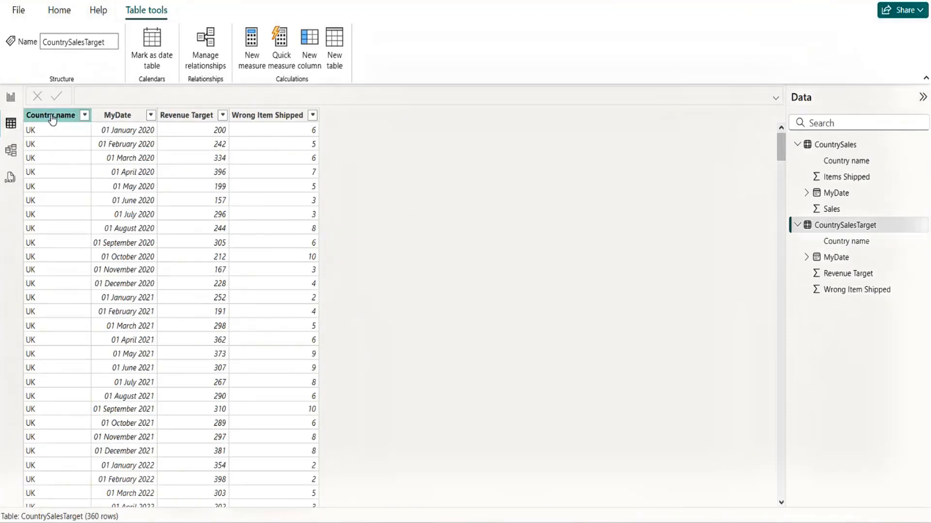
left_click(53, 119)
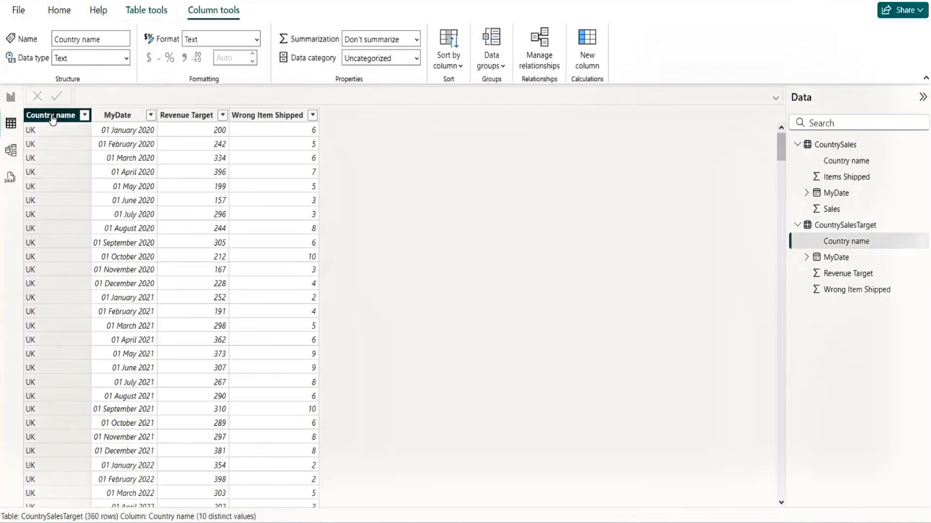
left_click(837, 148)
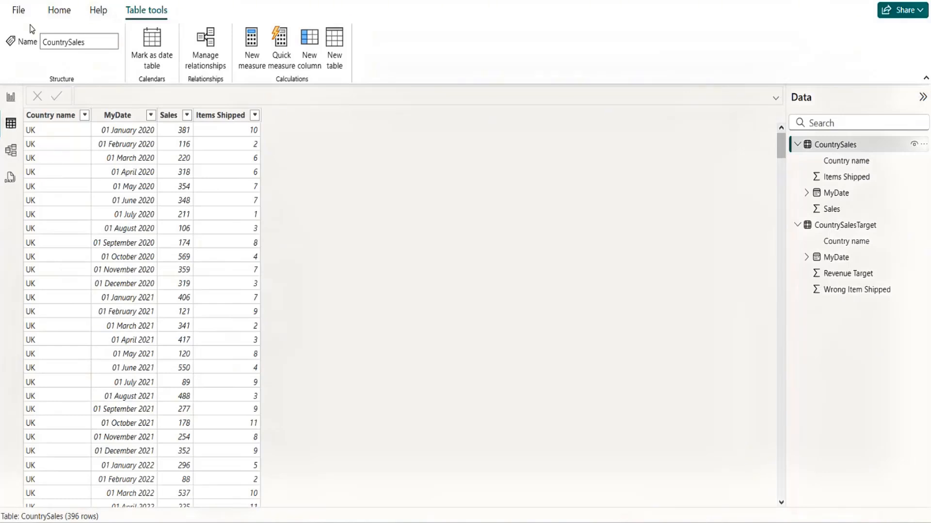
Step: Open the Power Query Editor, widen the query list to show full names, and open the CountrySalesTarget query
left_click(59, 9)
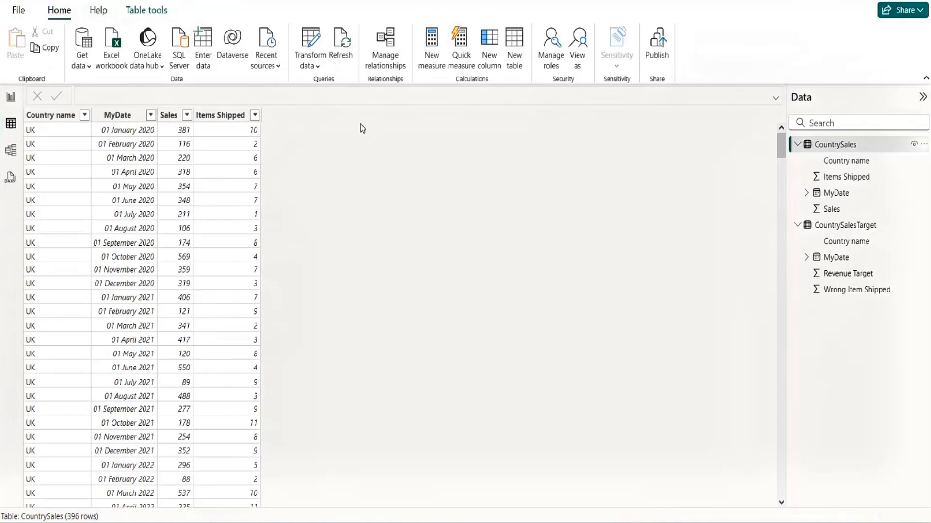
left_click(311, 64)
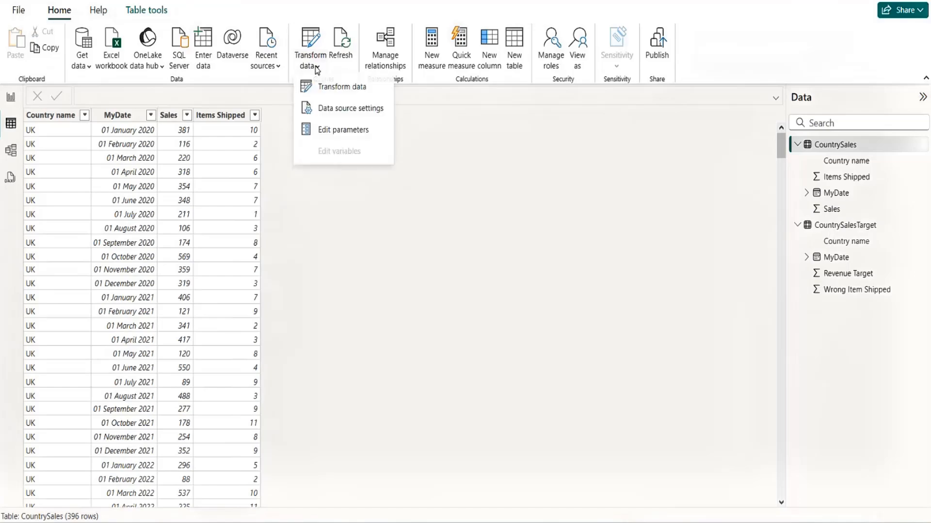
left_click(357, 89)
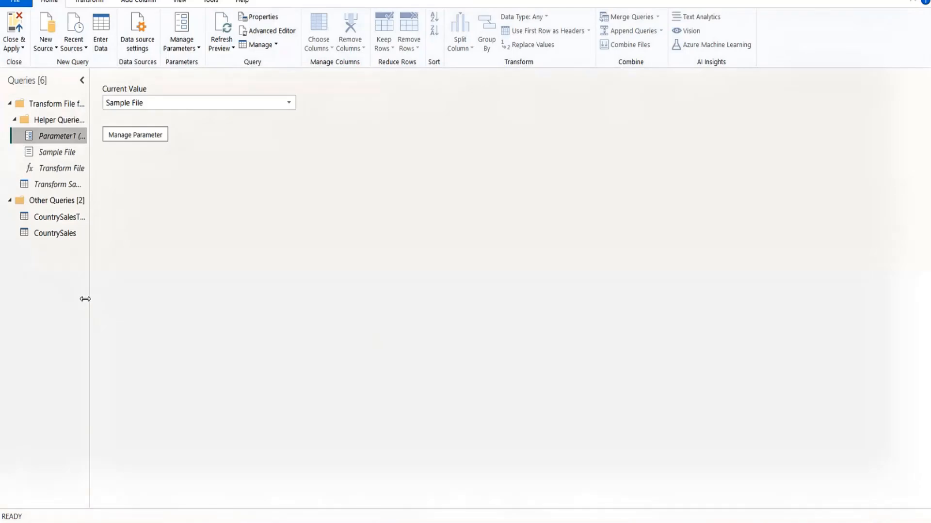
left_click_drag(85, 299, 148, 302)
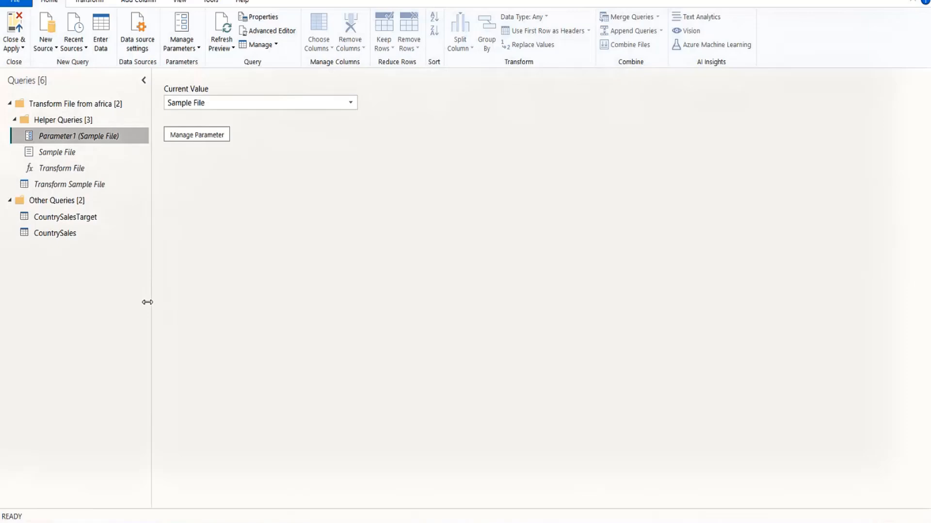
left_click(71, 222)
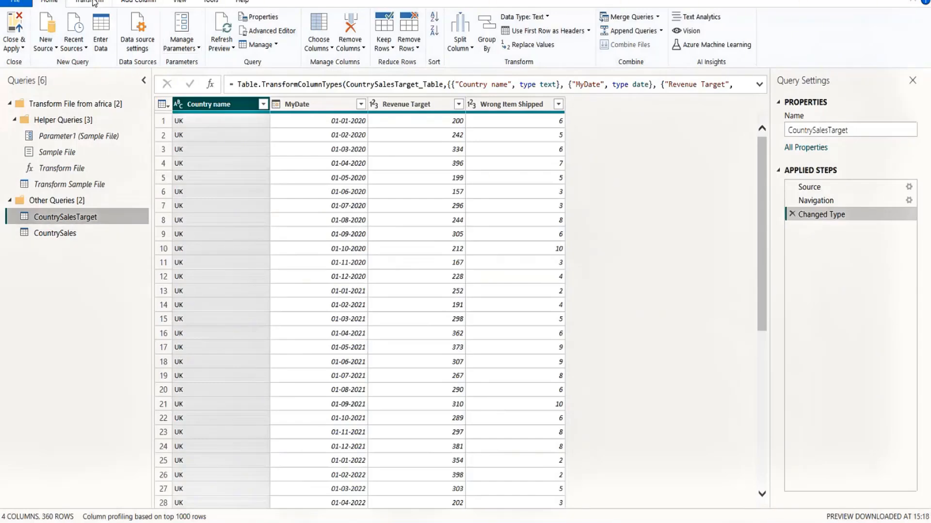
left_click(92, 2)
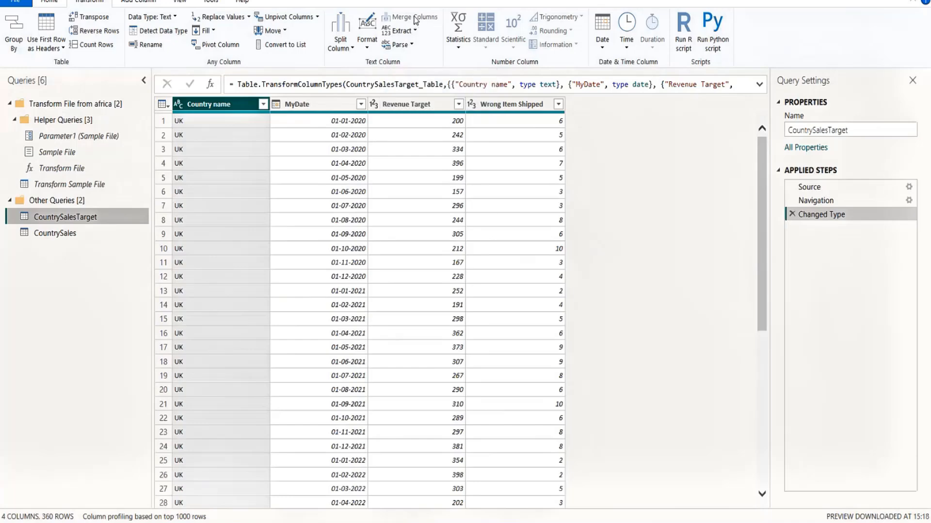
left_click(148, 5)
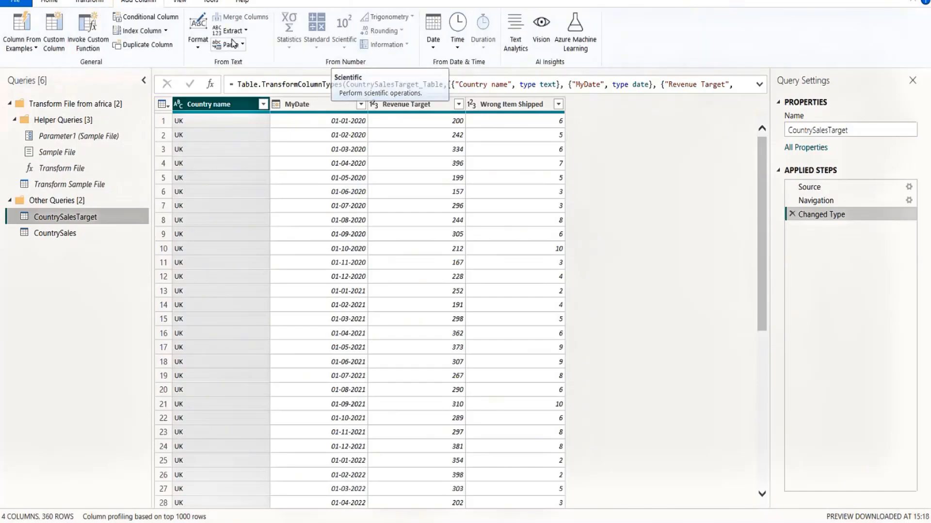
left_click(54, 4)
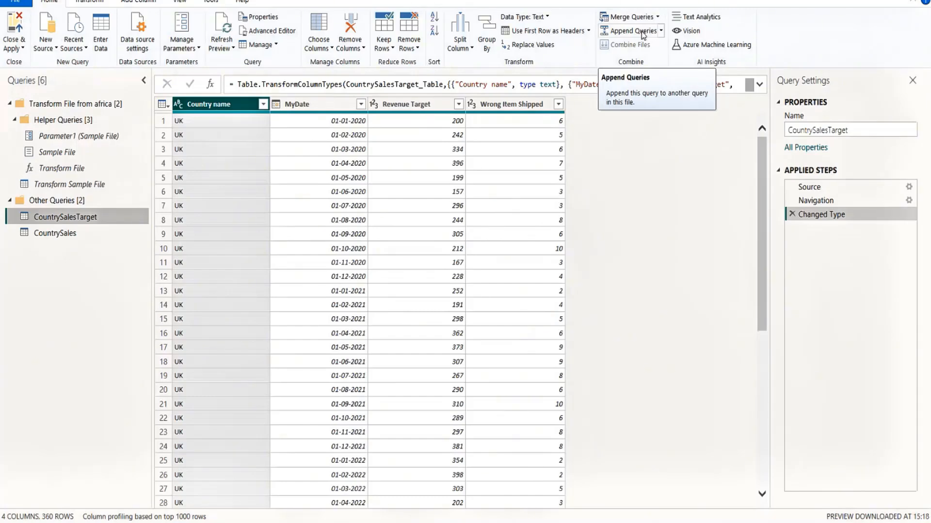
Step: Append the CountrySalesTarget and CountrySales queries as a new query, with CountrySalesTarget as the first table and CountrySales as the second
left_click(661, 32)
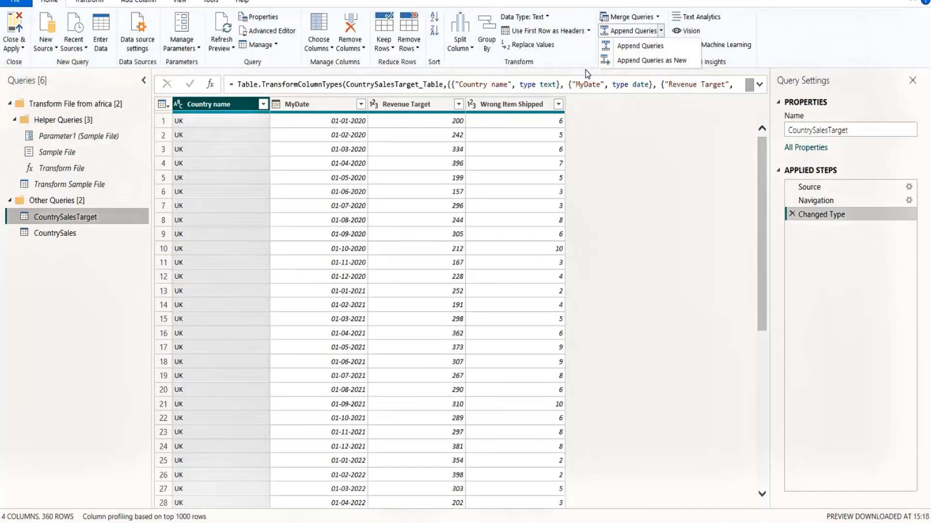
left_click(659, 61)
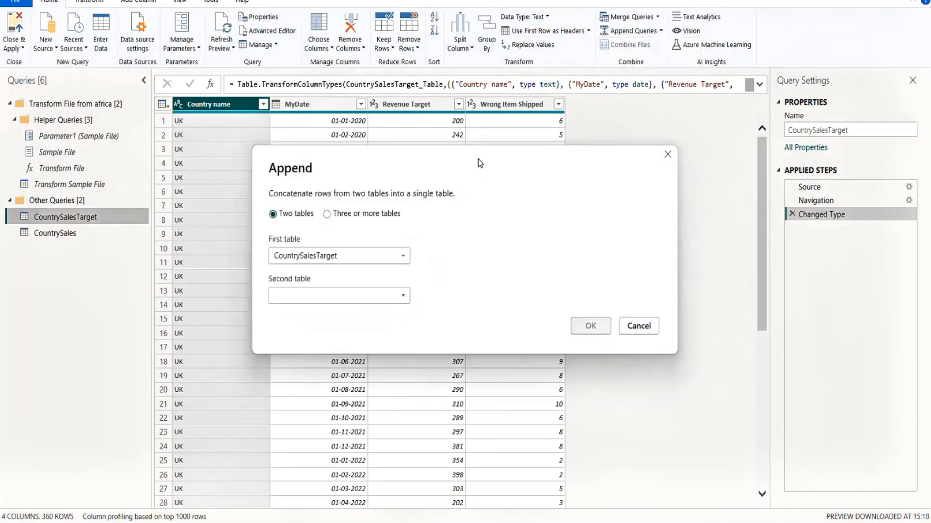
left_click_drag(478, 159, 477, 120)
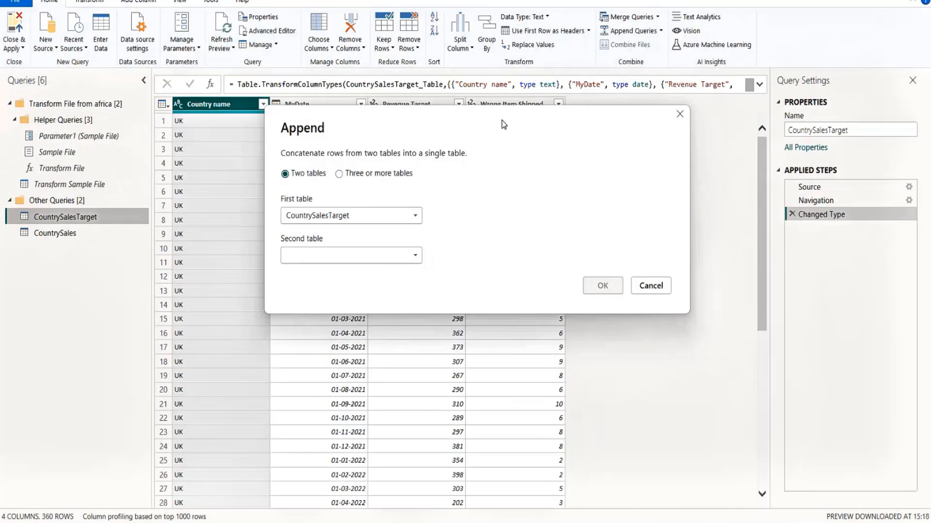
left_click_drag(502, 120, 515, 142)
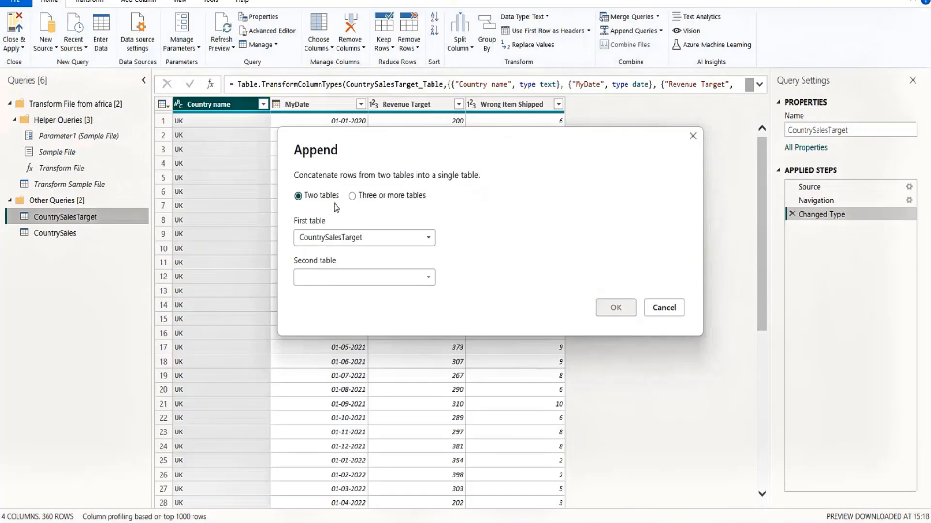
left_click(428, 282)
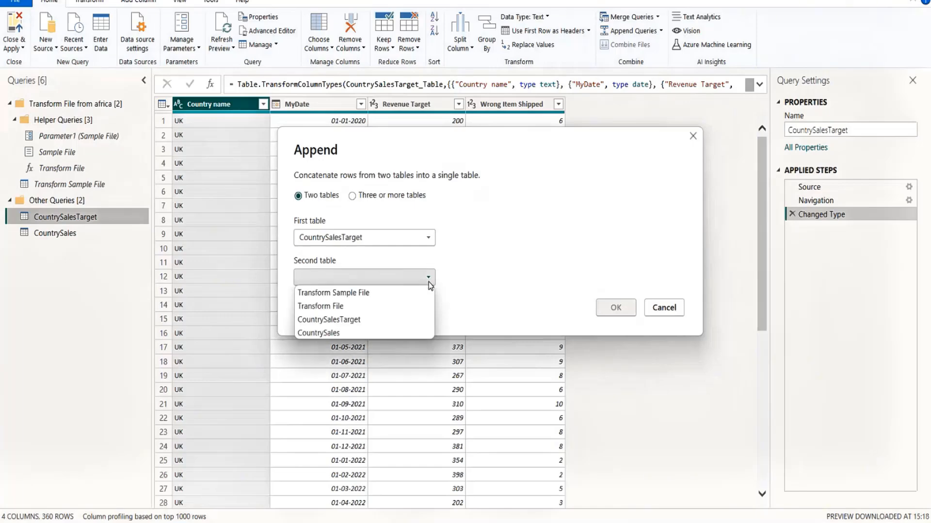
left_click(370, 319)
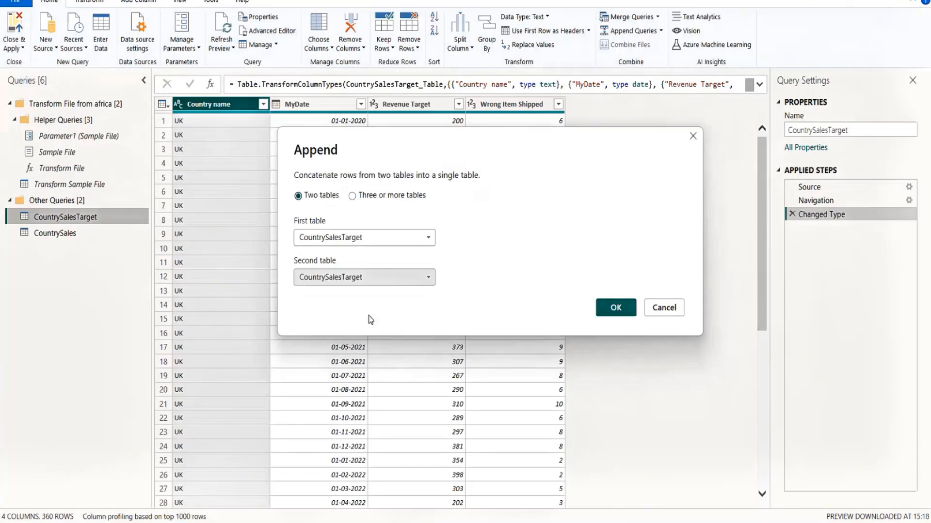
left_click(421, 279)
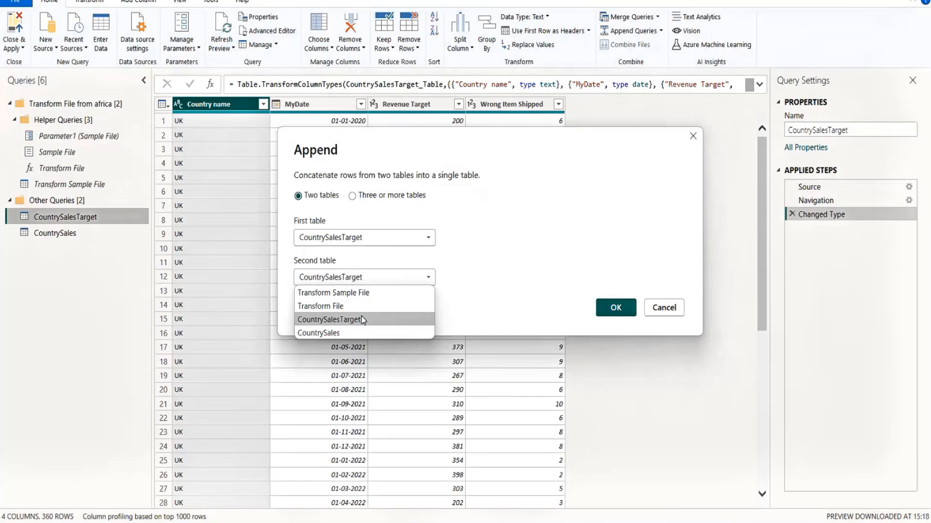
left_click(341, 333)
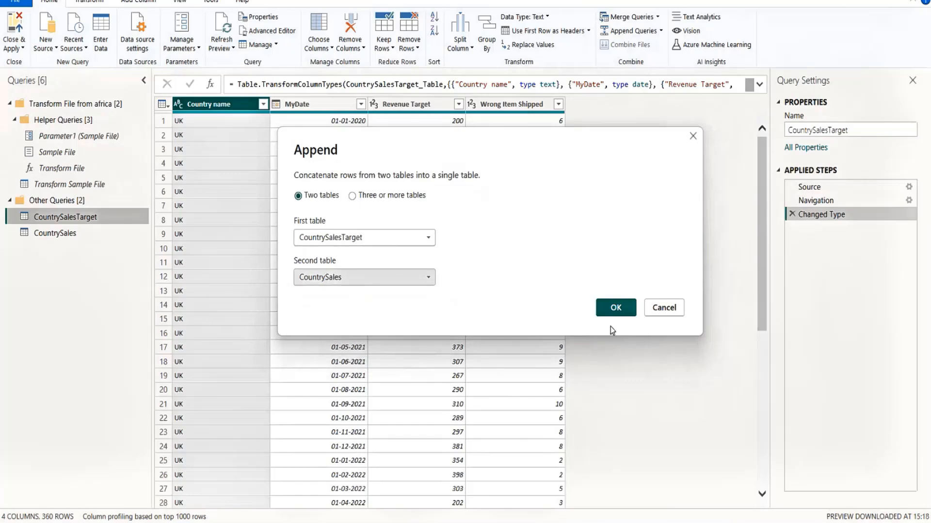
left_click(616, 307)
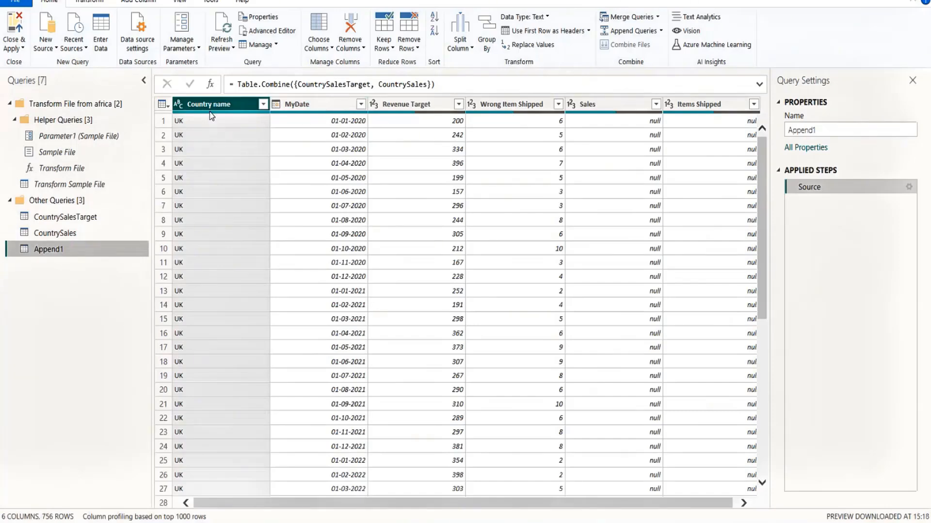
Step: Keep only the Country name column in the appended query and remove its duplicate values
right_click(209, 106)
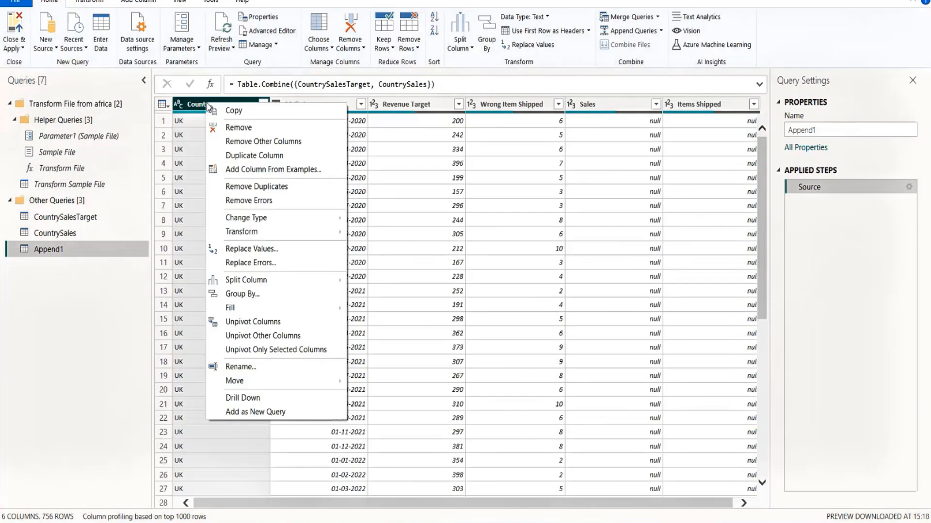
left_click(286, 145)
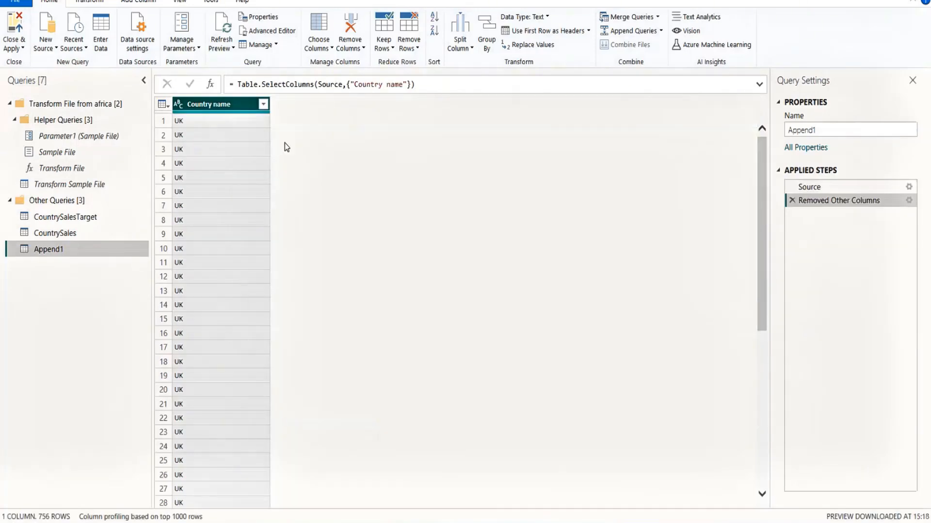
right_click(212, 103)
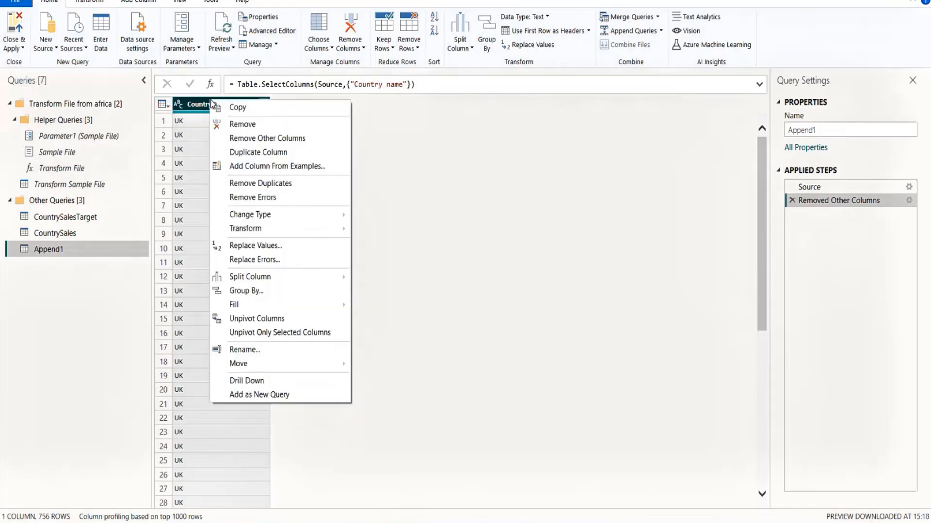
left_click(287, 183)
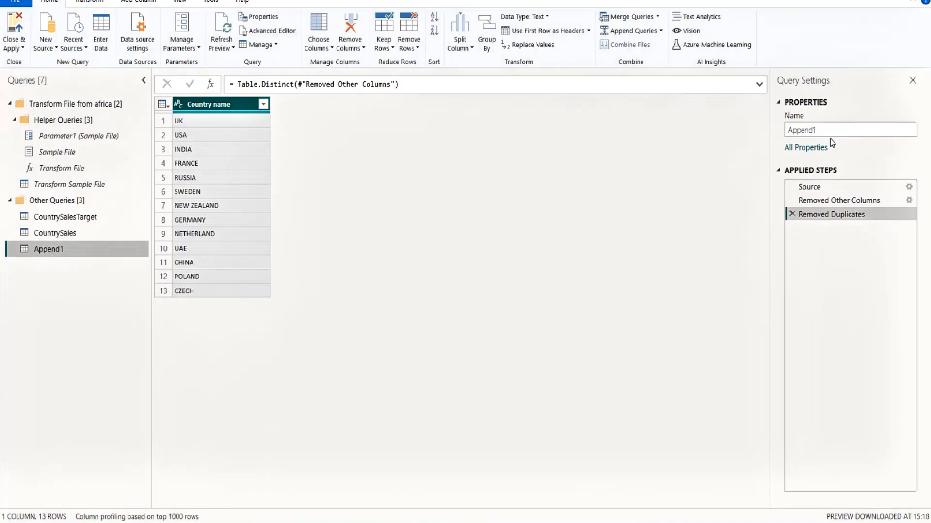
Step: Rename the appended query as Country_List
double_click(808, 129)
type("C")
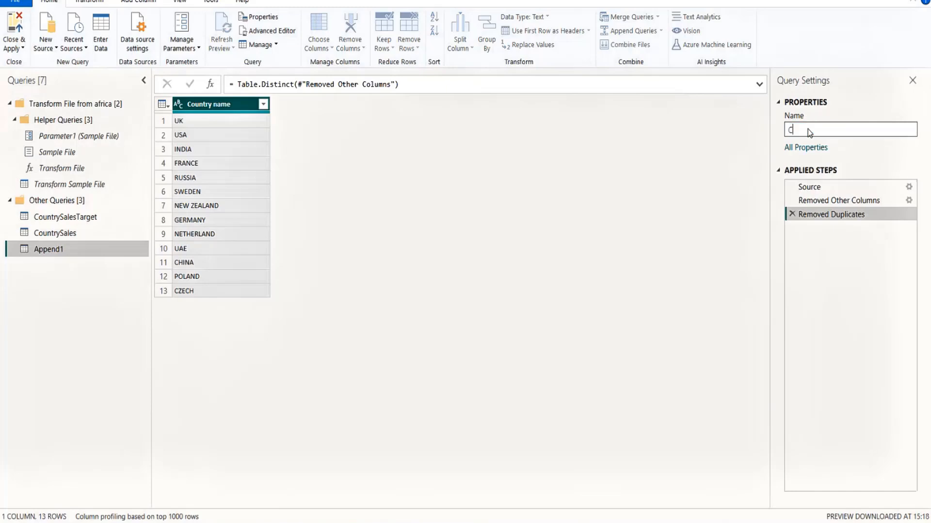
type("ountry")
left_click(789, 131)
left_click(822, 130)
type("_List")
left_click(649, 324)
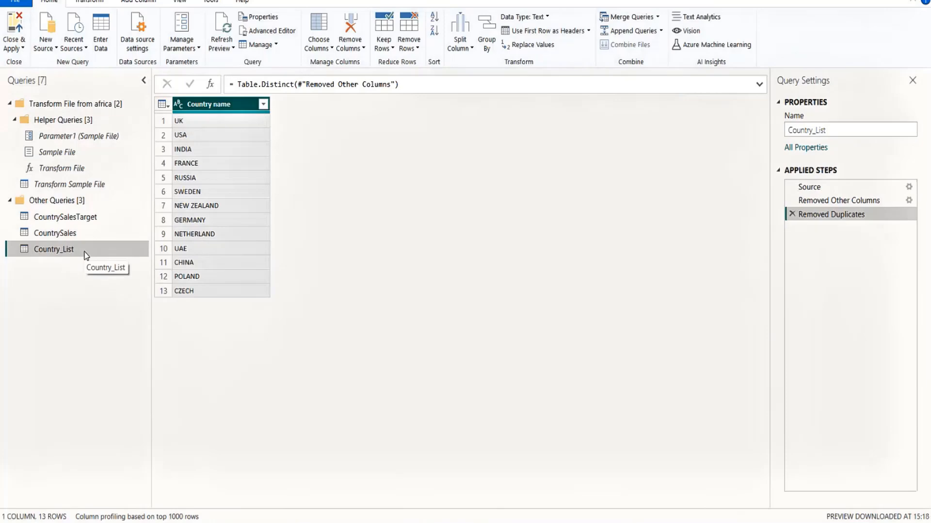
Step: Review the CountrySalesTarget and CountrySales queries against Country_List, including its Source step with the combined rows
left_click(81, 224)
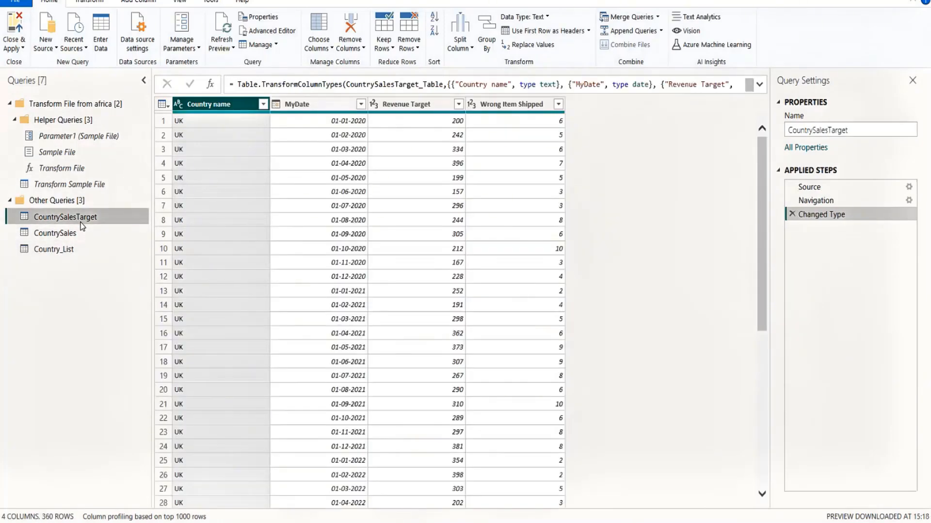
left_click(112, 239)
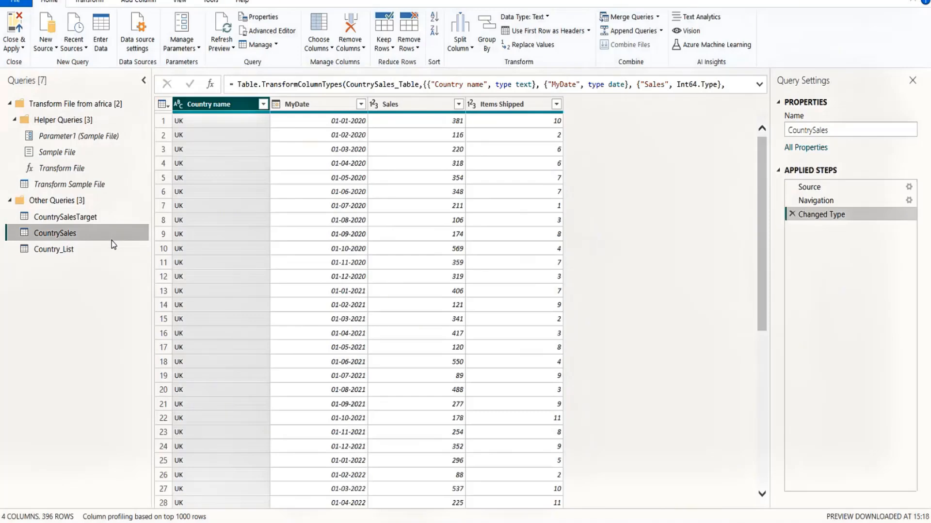
left_click(63, 251)
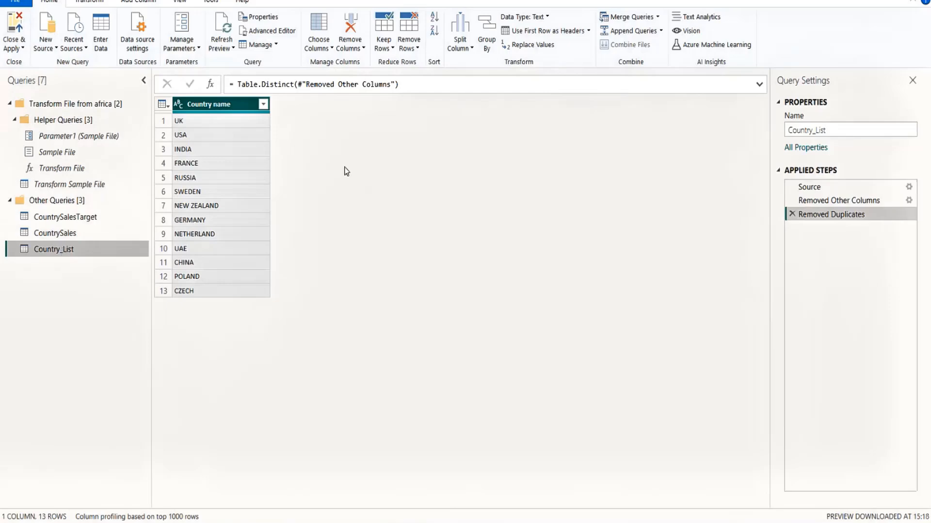
left_click(816, 189)
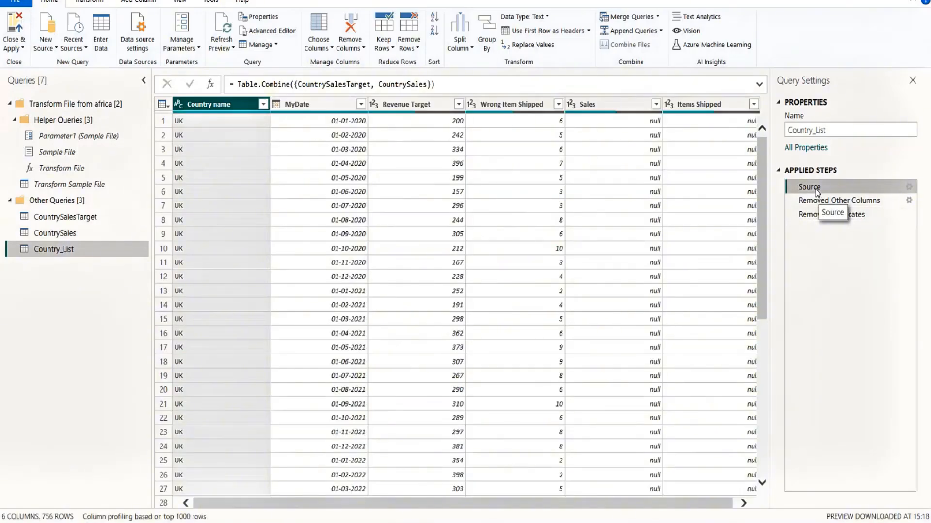
left_click(80, 220)
left_click(87, 236)
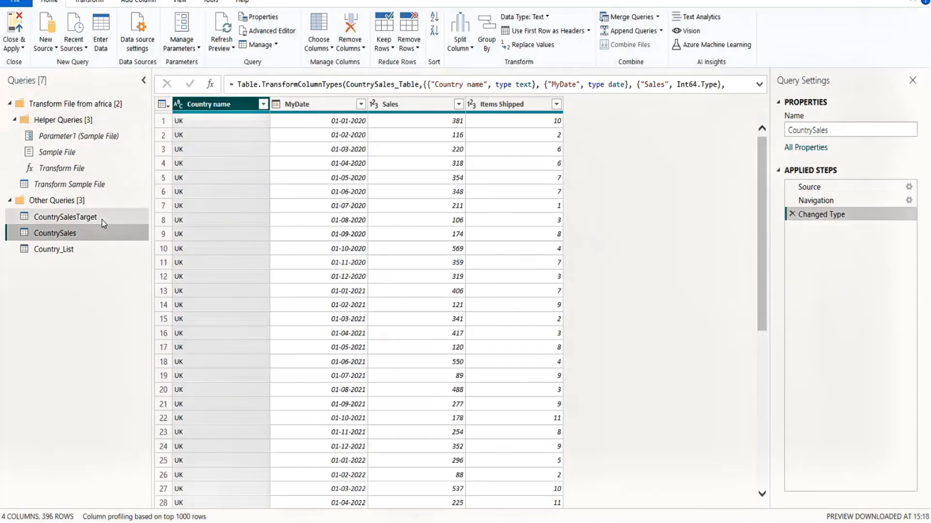
left_click(101, 218)
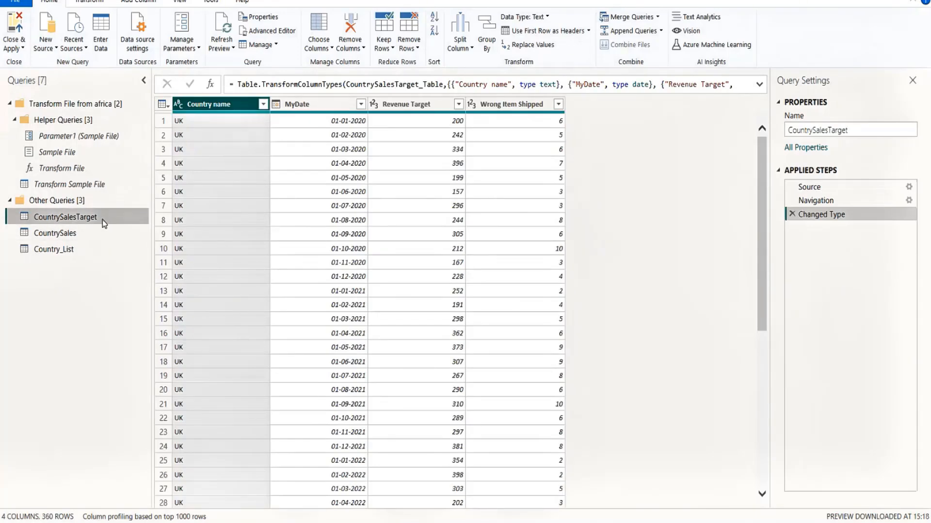
left_click(80, 251)
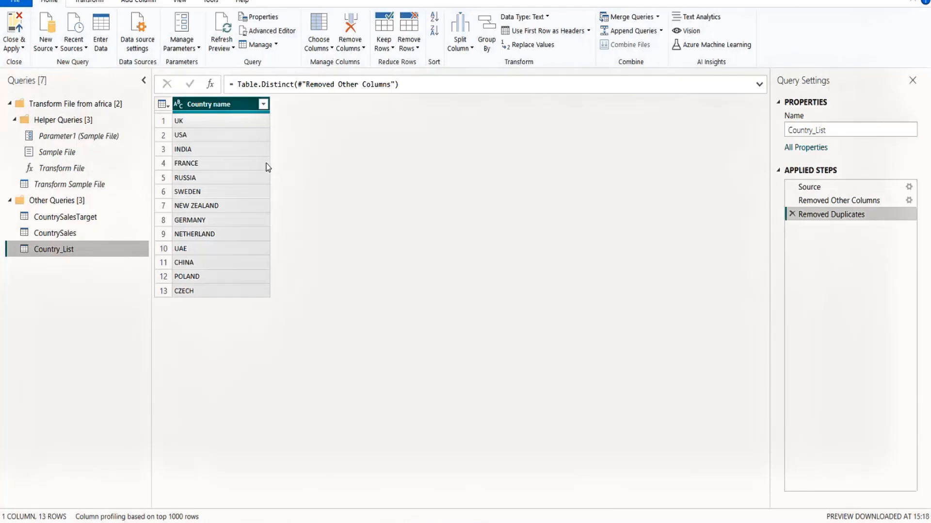
Step: Close the query editor with the changes applied, and inspect the Country name column of the Country_List table's data
left_click(14, 48)
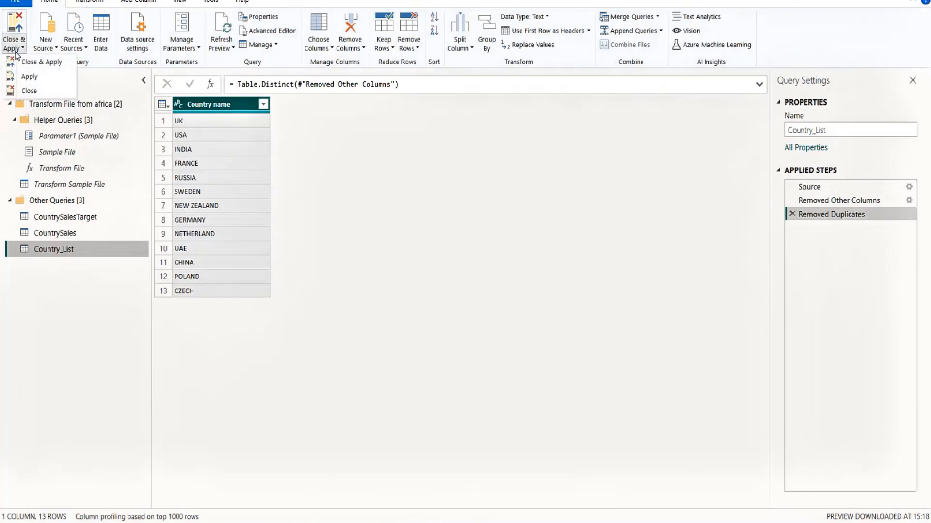
left_click(51, 63)
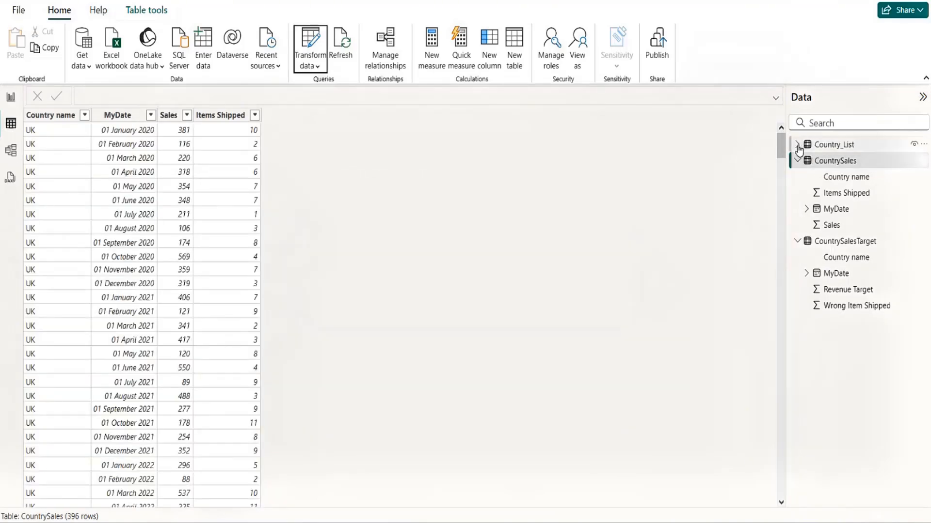
left_click(797, 145)
left_click(841, 151)
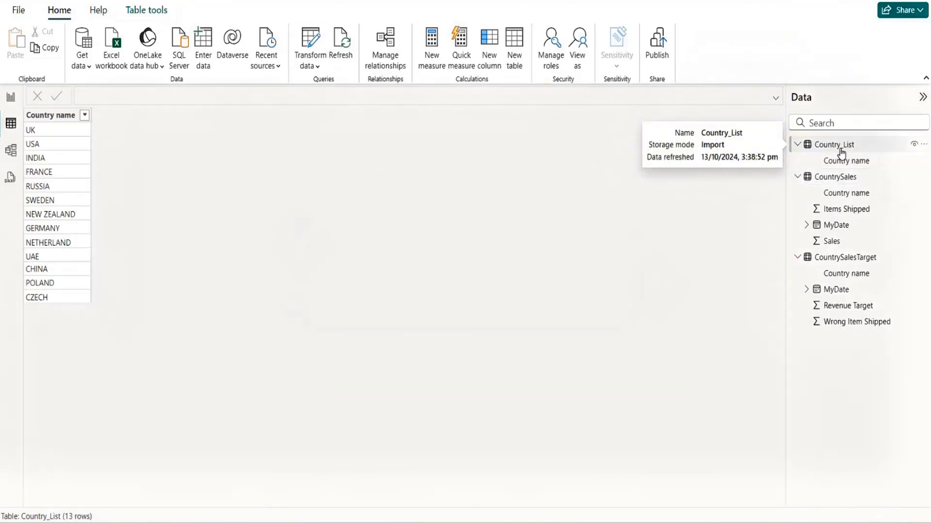
left_click(56, 116)
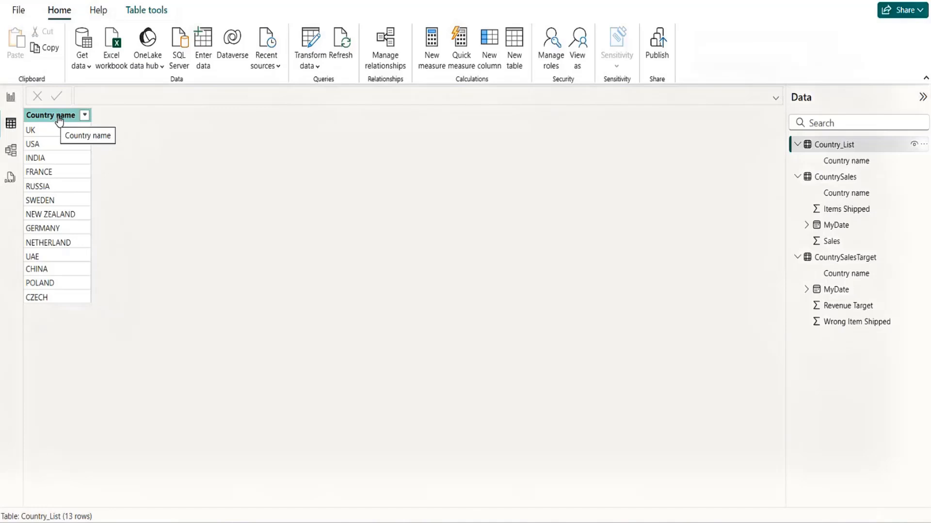
left_click(59, 120)
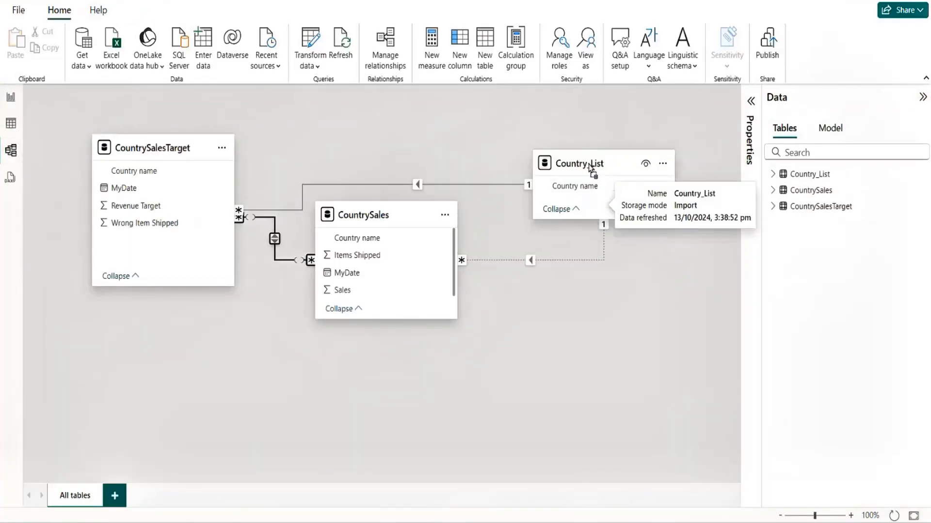
Step: Place Country_List level with CountrySalesTarget in the model diagram and move CountrySales below the two tables
left_click_drag(590, 168, 600, 152)
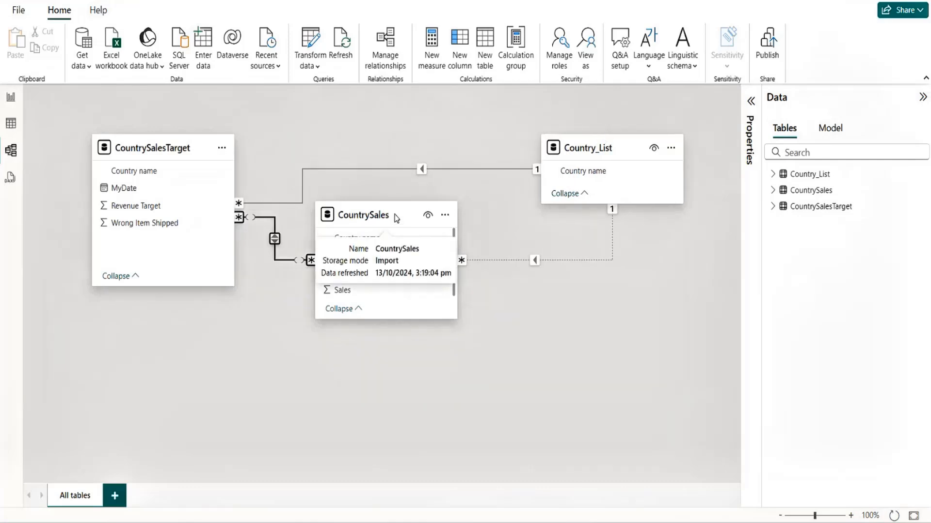
left_click_drag(396, 218, 428, 357)
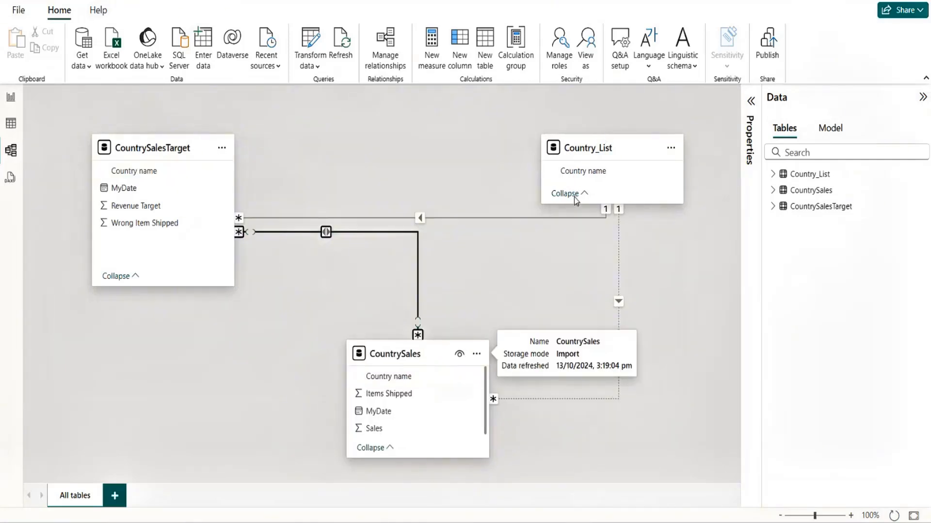
Step: Delete Country_List's relationships to CountrySalesTarget and CountrySales from the model diagram
left_click(490, 217)
right_click(489, 217)
left_click(515, 228)
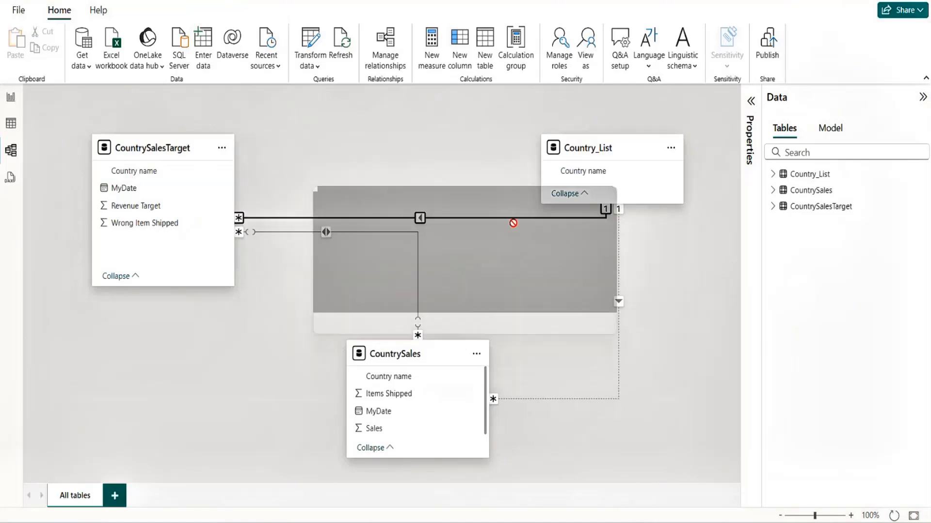
left_click(538, 312)
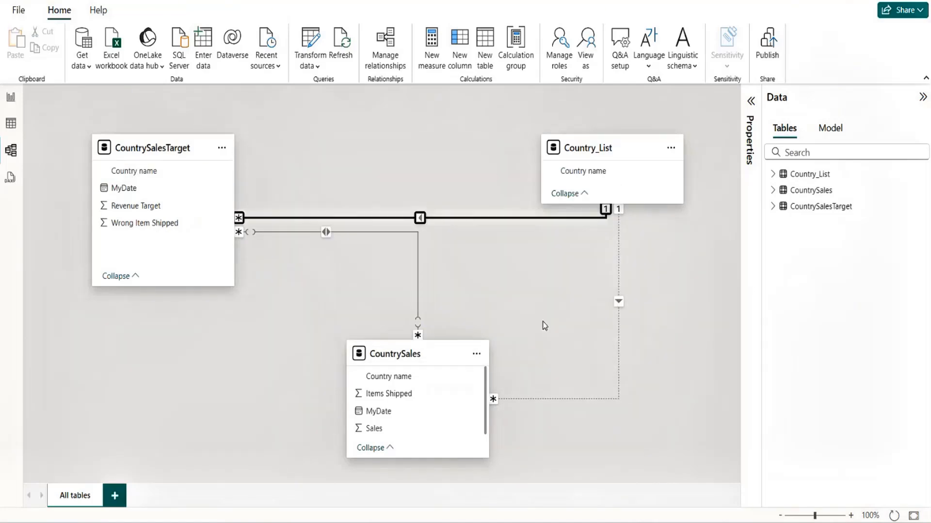
left_click(548, 400)
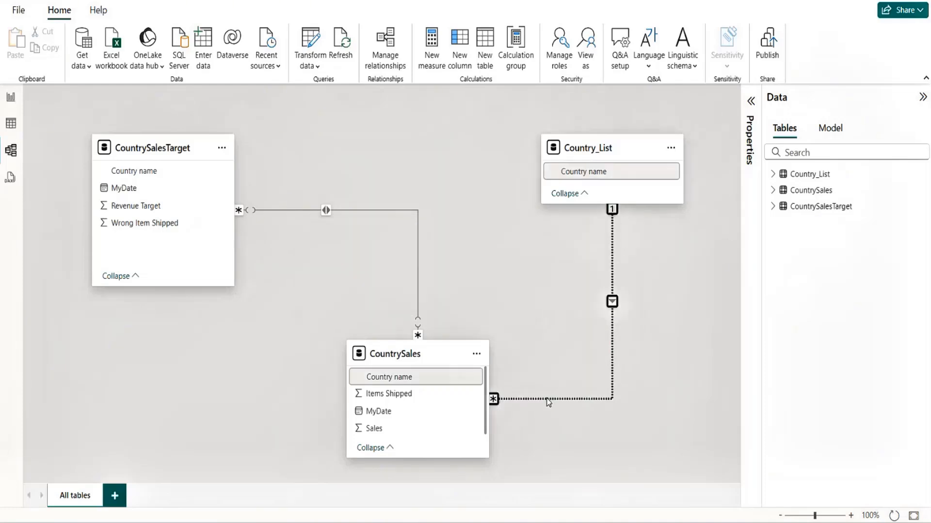
right_click(548, 400)
left_click(581, 409)
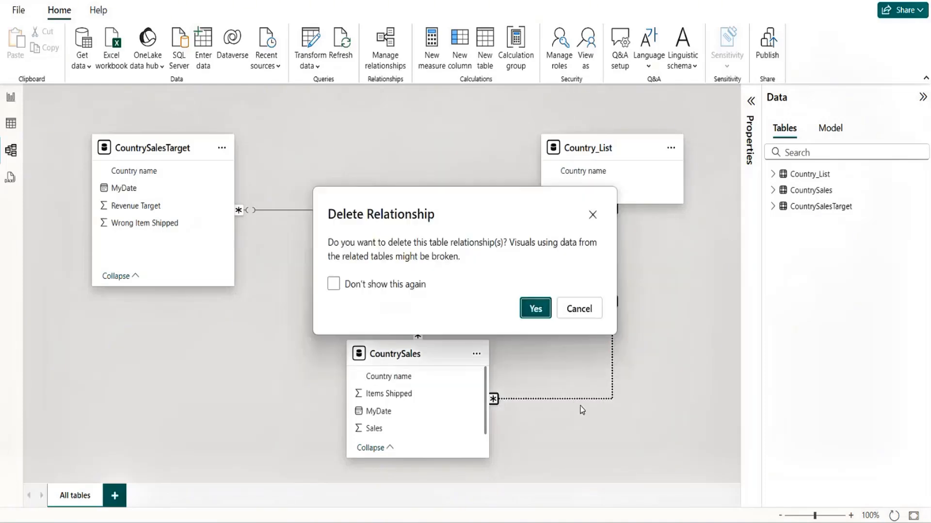
left_click(539, 314)
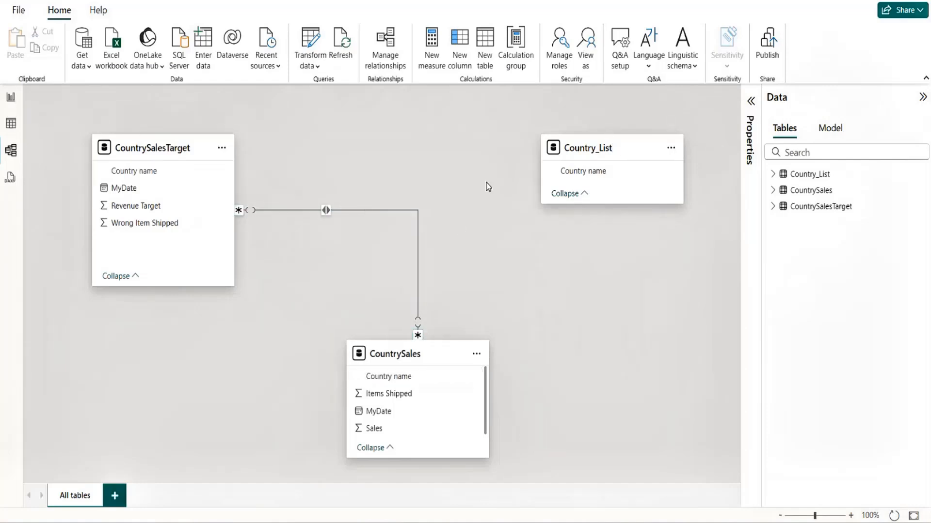
Step: Shift Country_List slightly in the diagram and delete the many-to-many relationship between CountrySalesTarget and CountrySales
left_click_drag(605, 145, 590, 132)
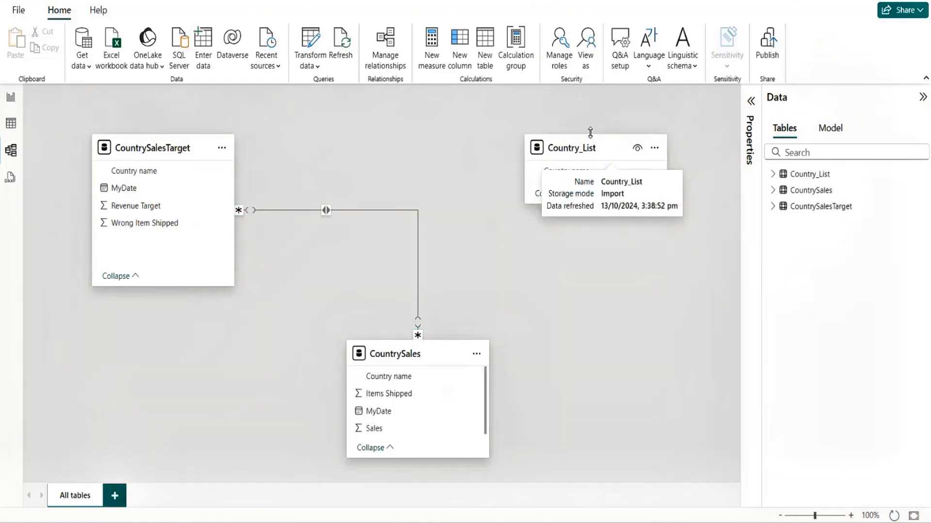
right_click(361, 214)
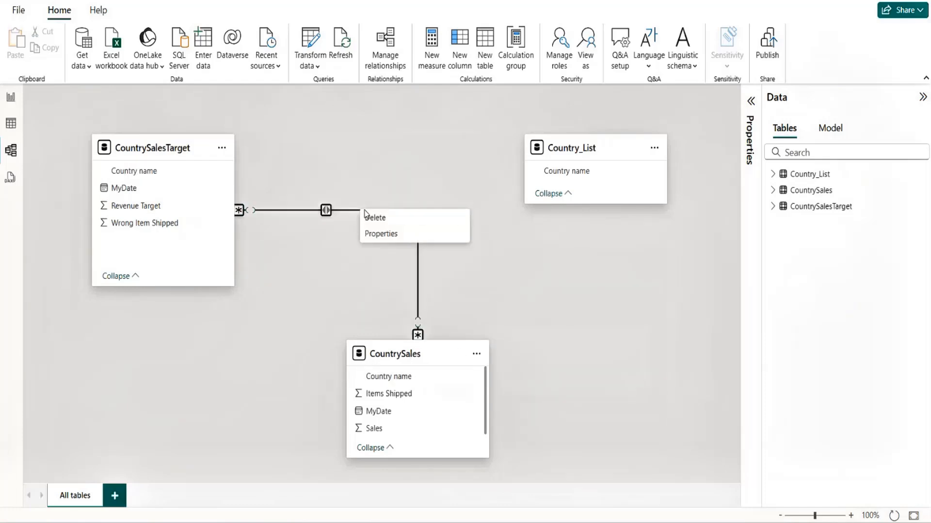
left_click(395, 219)
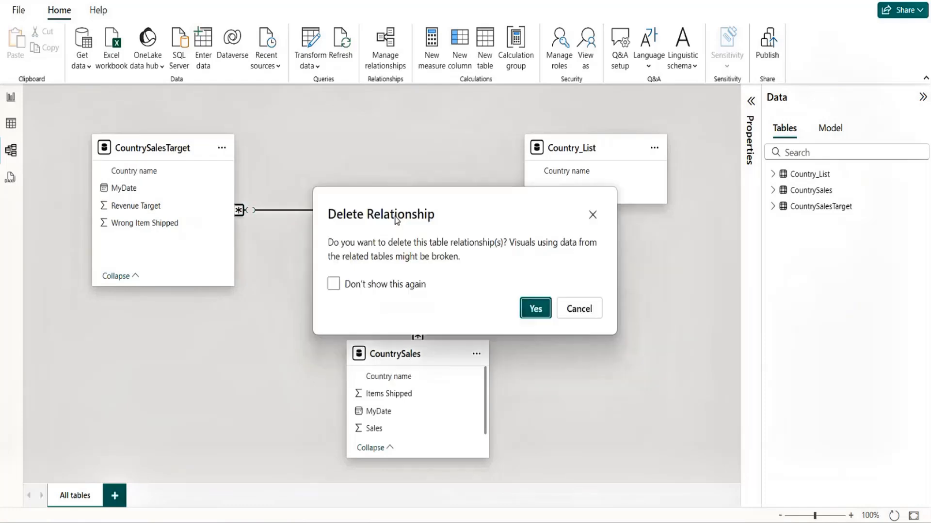
left_click(540, 312)
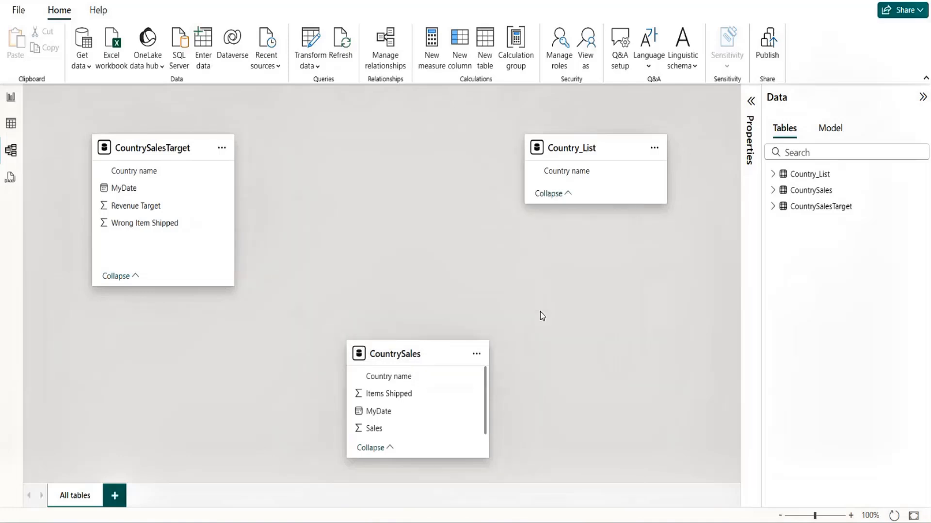
Step: Create an active one-to-many relationship from Country_List's Country name to CountrySales' Country name with single cross-filter direction
left_click(572, 176)
left_click_drag(573, 176, 397, 377)
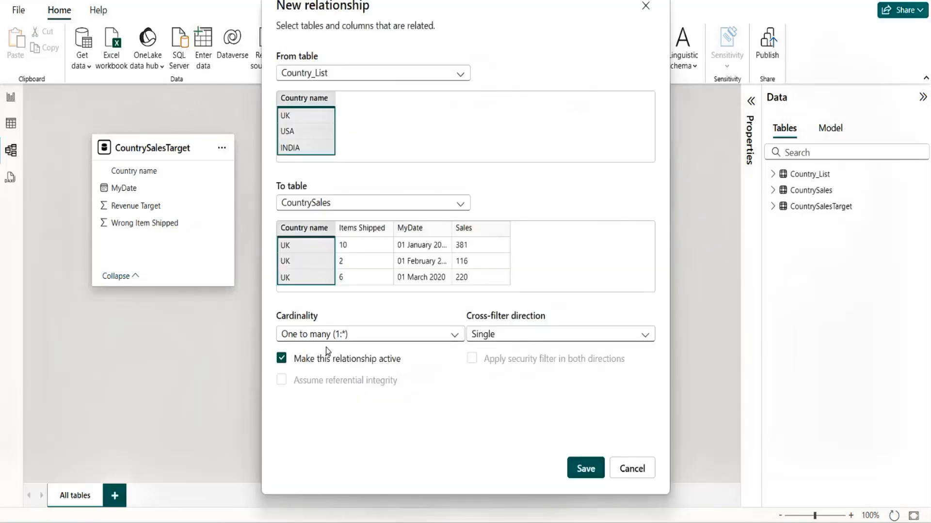
left_click(587, 467)
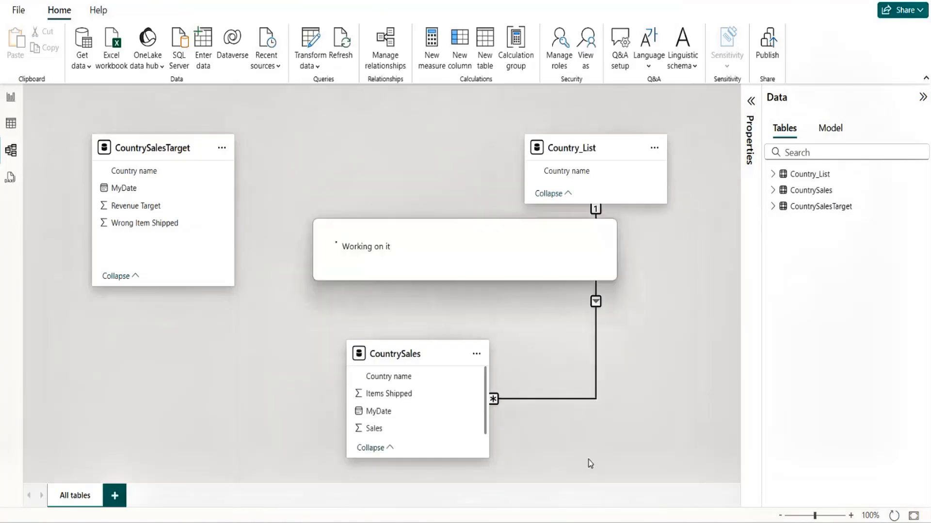
Step: Move CountrySalesTarget beside CountrySales and relate Country_List to it by Country name, one-to-many, active, with single cross-filter direction
left_click_drag(143, 156, 216, 260)
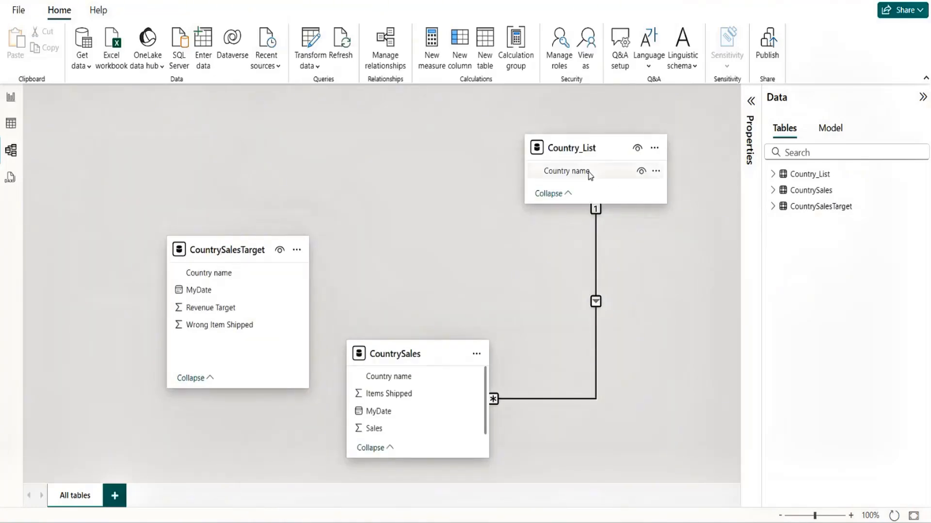
left_click_drag(588, 172, 238, 274)
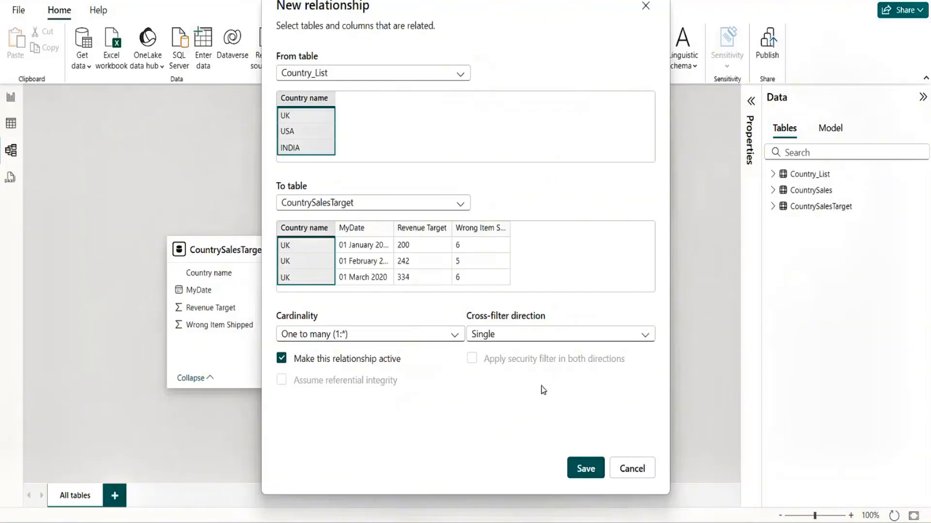
left_click(583, 472)
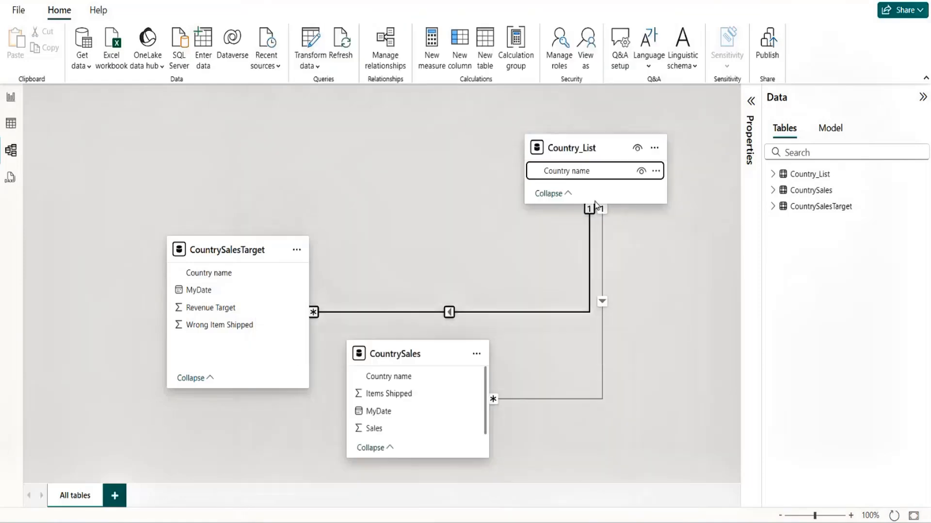
Step: Arrange the model diagram with Country_List centred above CountrySalesTarget and CountrySales on either side
left_click_drag(588, 146, 395, 127)
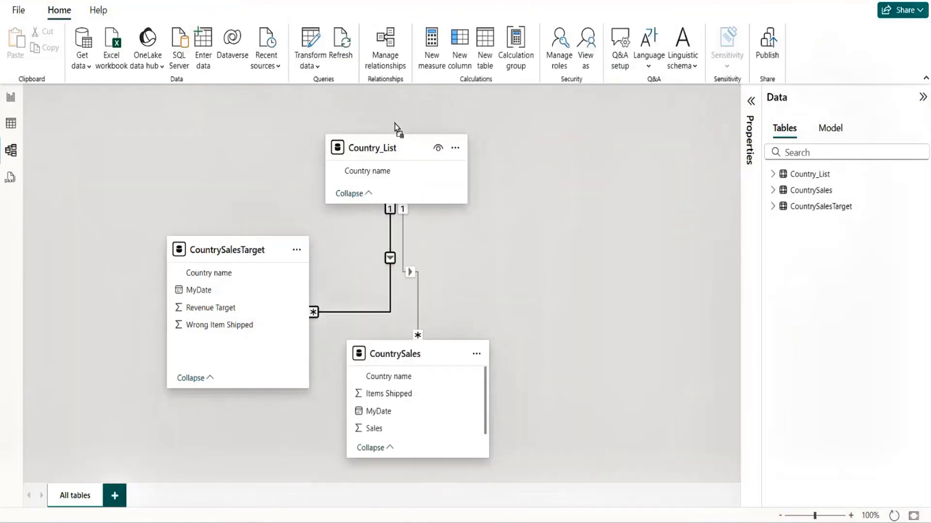
left_click_drag(433, 359, 544, 270)
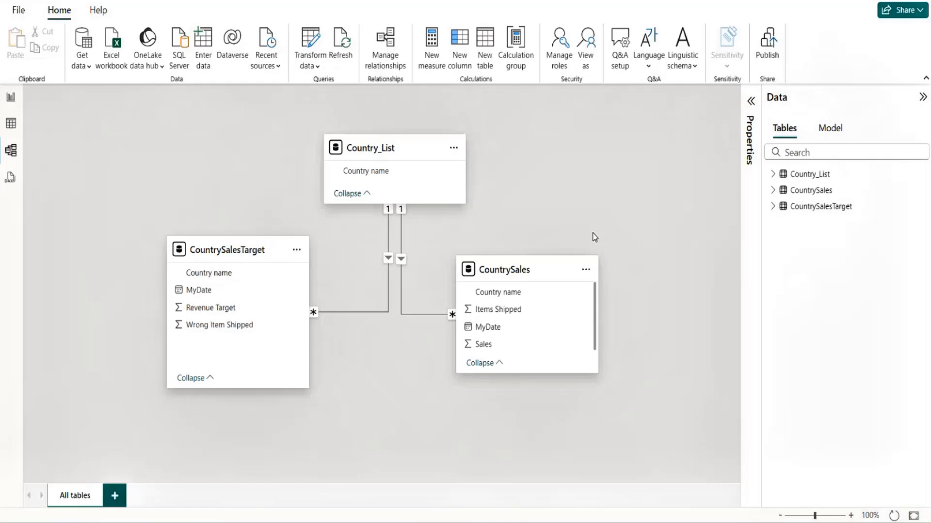
mouse_move(401, 148)
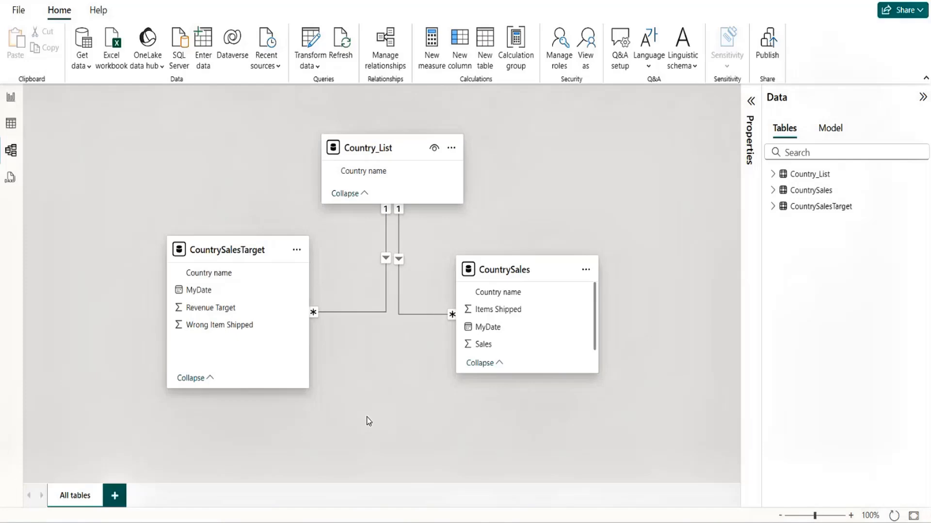
Step: Add a new report page and build a slicer on it from Country_List's Country name field
left_click(11, 98)
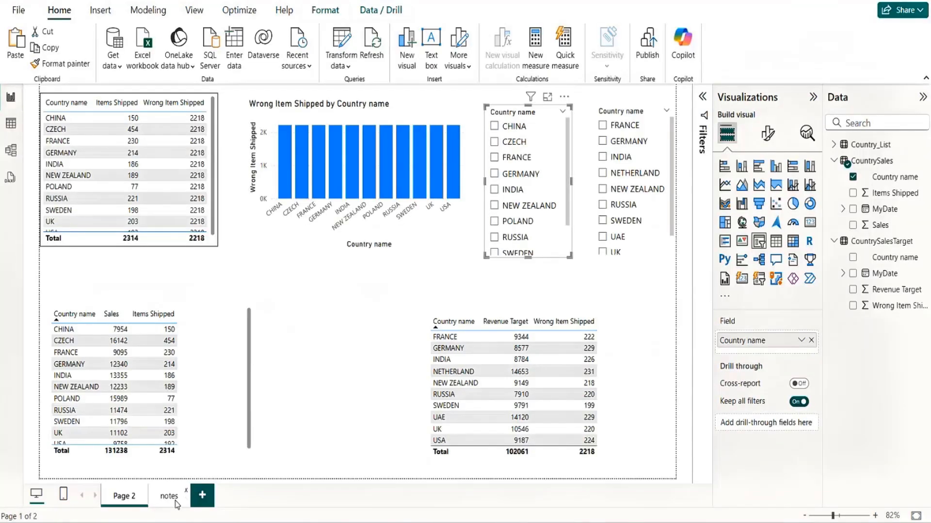
left_click(203, 495)
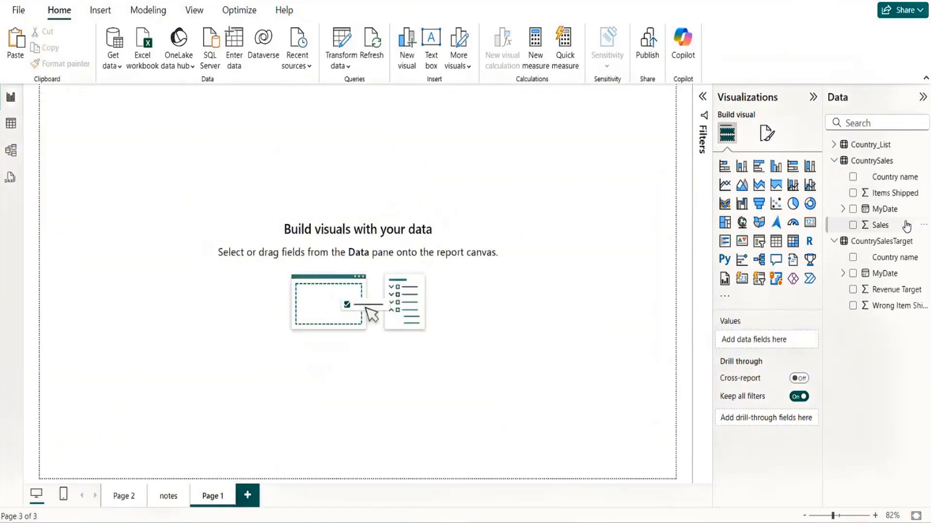
left_click(834, 144)
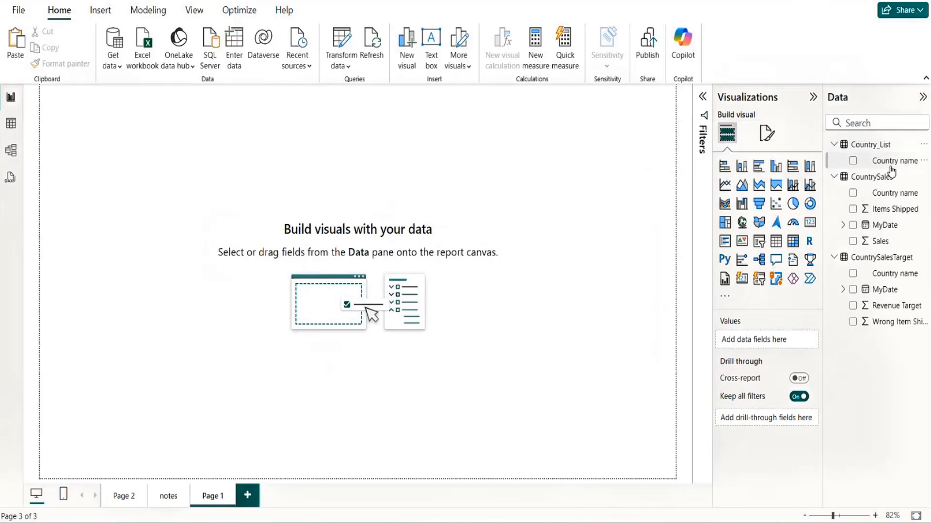
left_click_drag(895, 161, 557, 191)
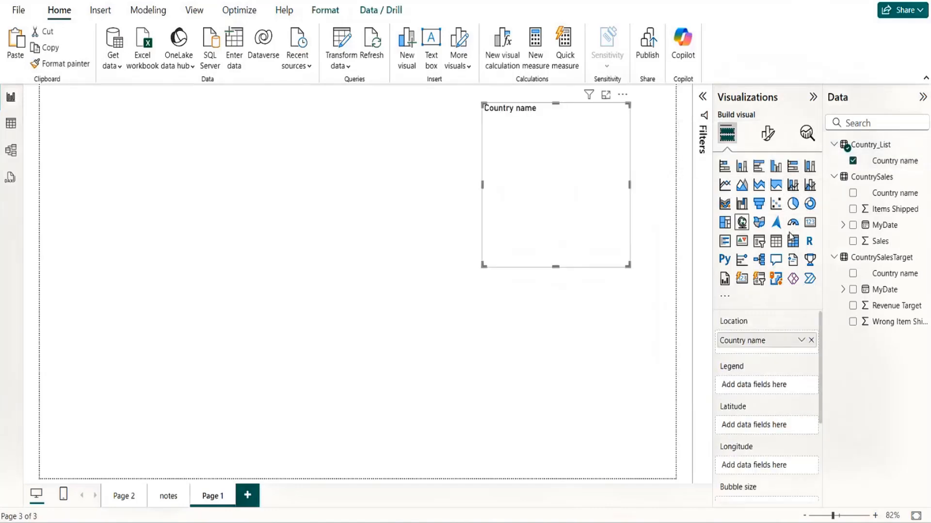
left_click(759, 241)
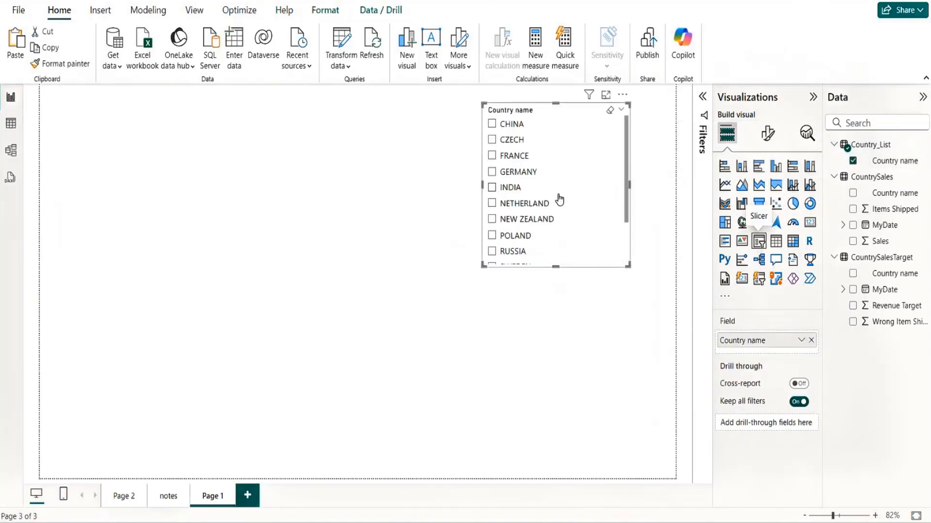
Step: Resize the country slicer to a narrow column that fits all countries and place it near the page's upper-right corner
left_click_drag(556, 266, 563, 331)
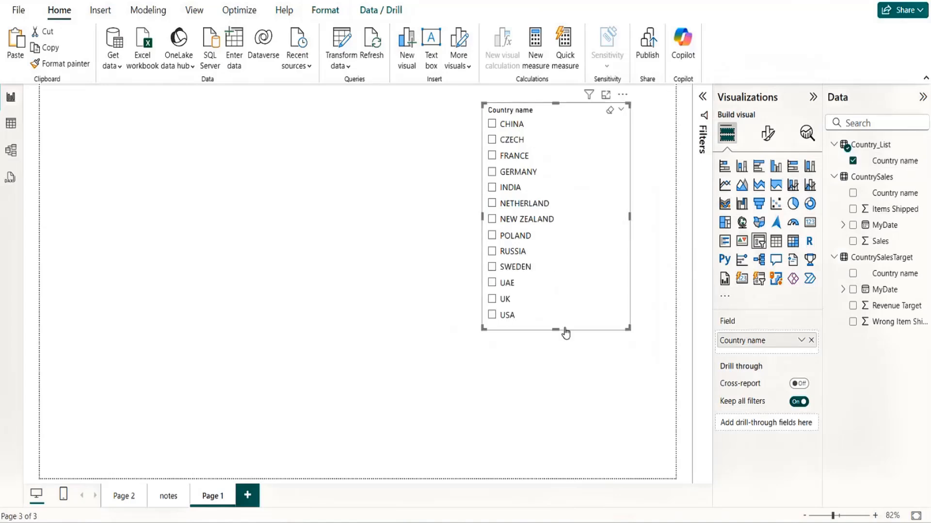
left_click_drag(484, 217, 540, 217)
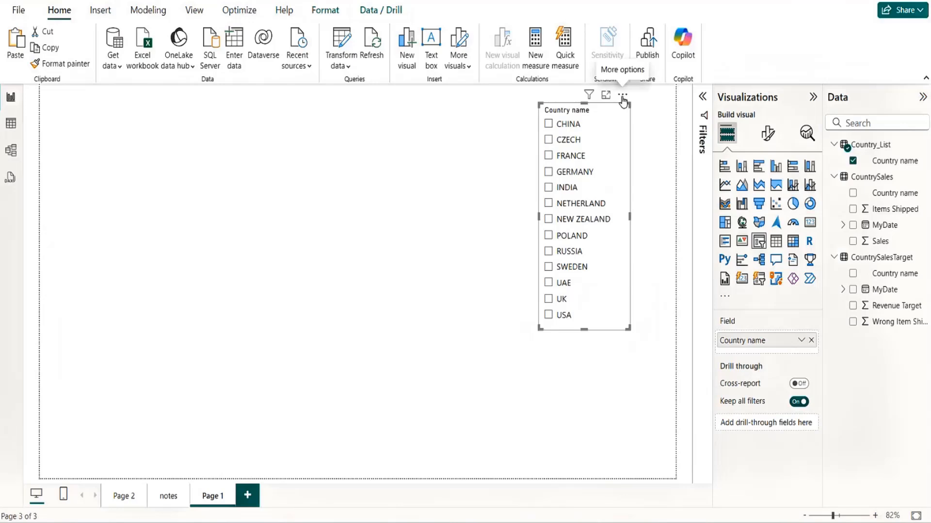
left_click_drag(625, 100, 648, 97)
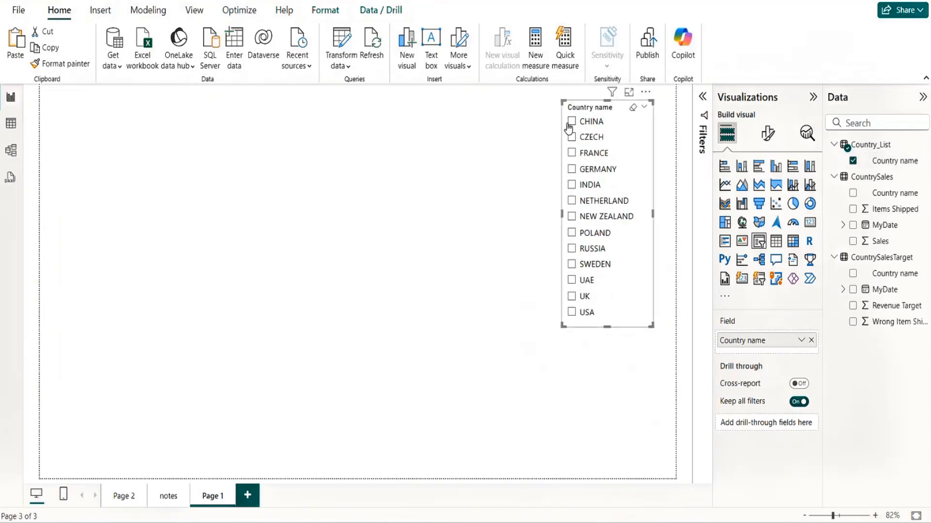
left_click(306, 409)
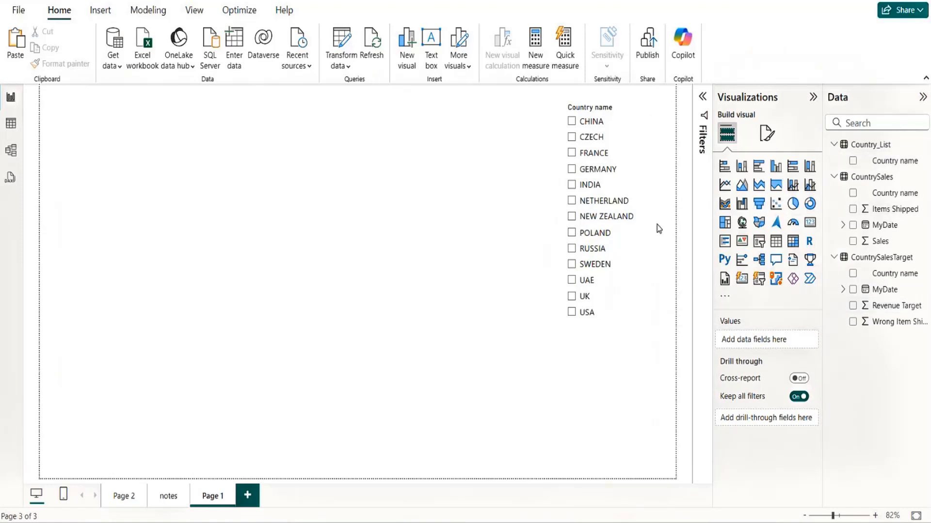
left_click(621, 107)
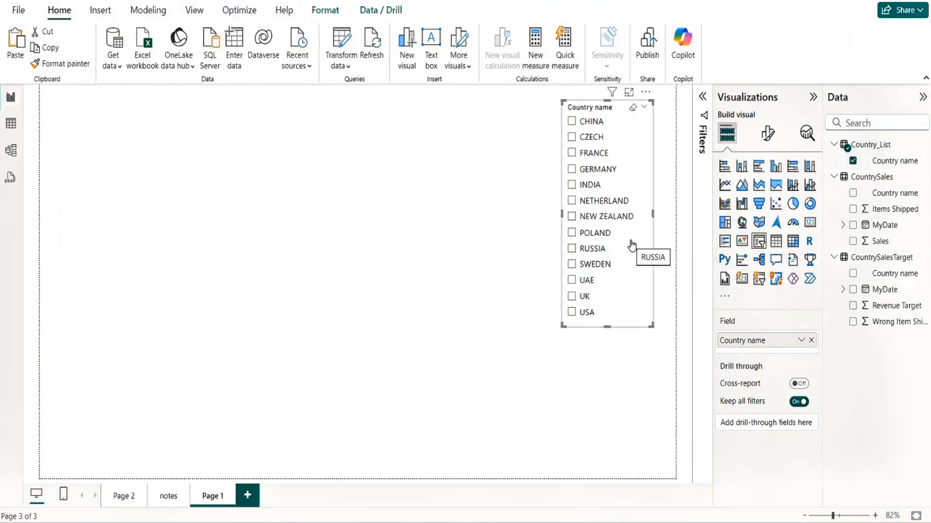
left_click(322, 301)
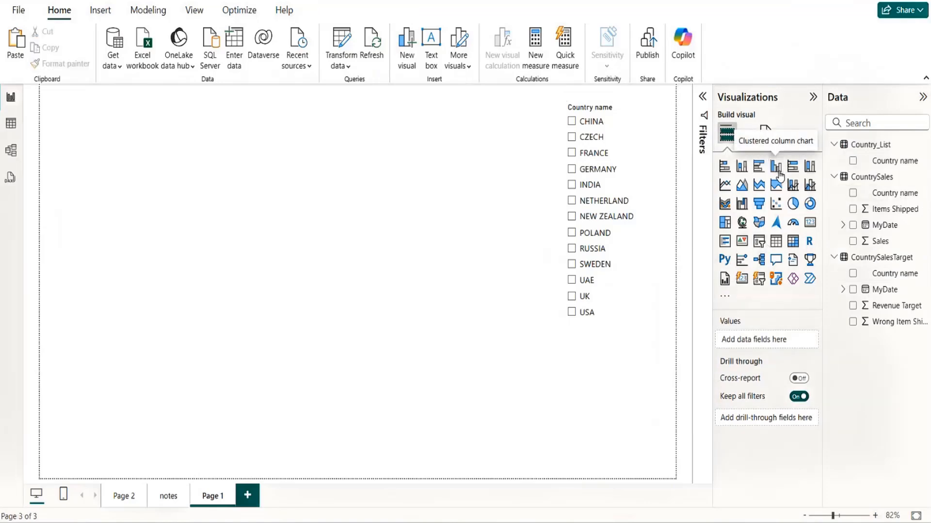
Step: Build a clustered column chart with Country_List's Country name on the X-axis and Sales and Revenue Target on the Y-axis
left_click(776, 167)
left_click_drag(208, 353, 200, 161)
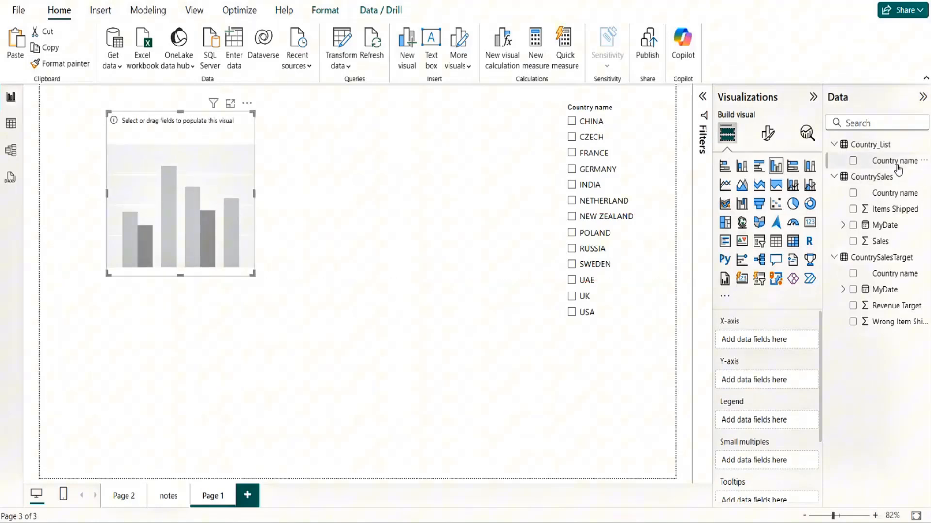
left_click_drag(898, 170, 769, 343)
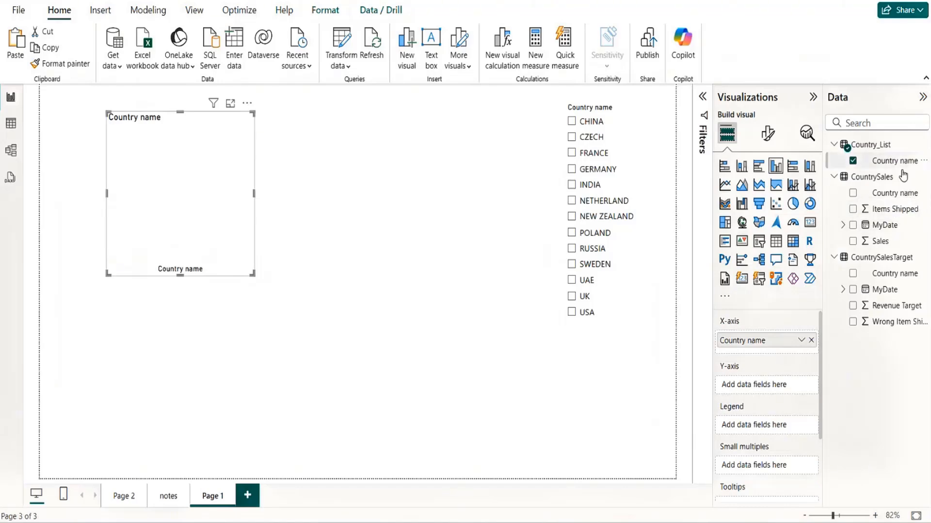
left_click_drag(880, 241, 772, 384)
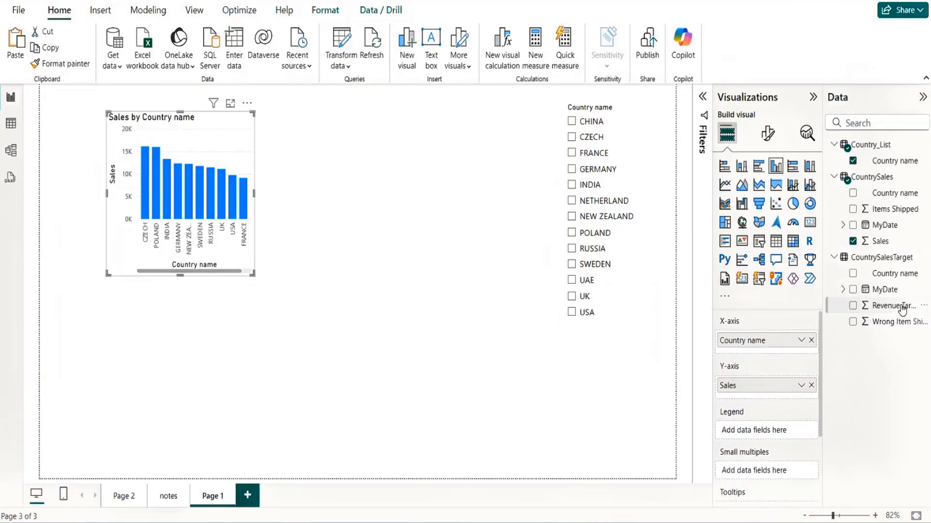
left_click_drag(900, 306, 779, 401)
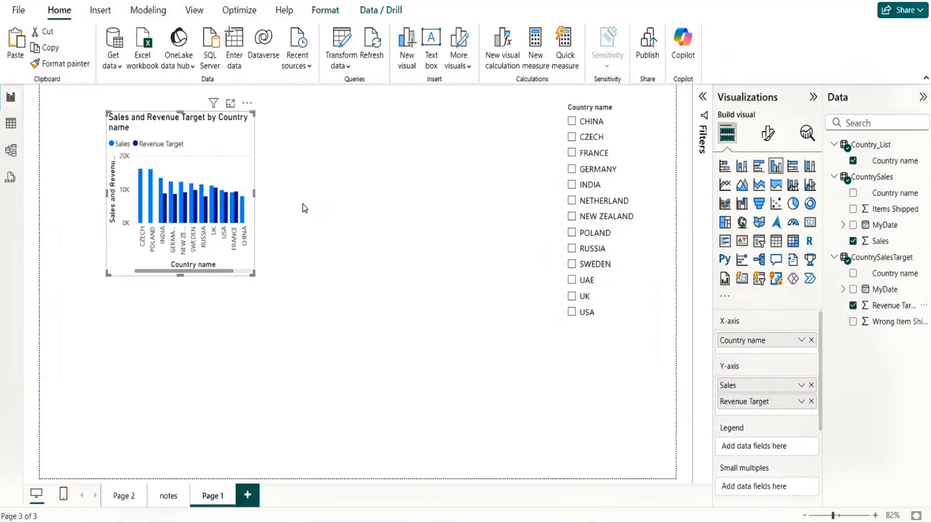
Step: Widen the Sales and Revenue Target chart and move it towards the page's upper-left corner
left_click_drag(254, 193, 459, 194)
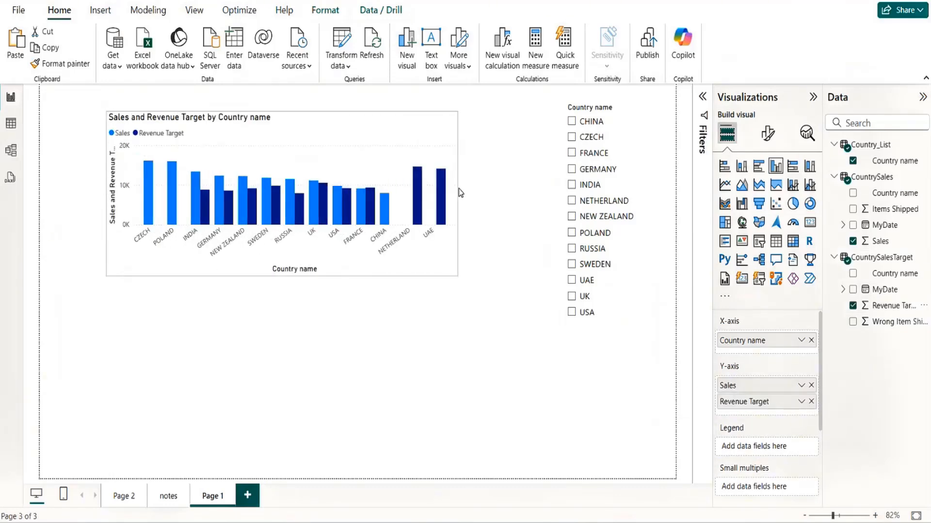
left_click_drag(367, 136, 330, 129)
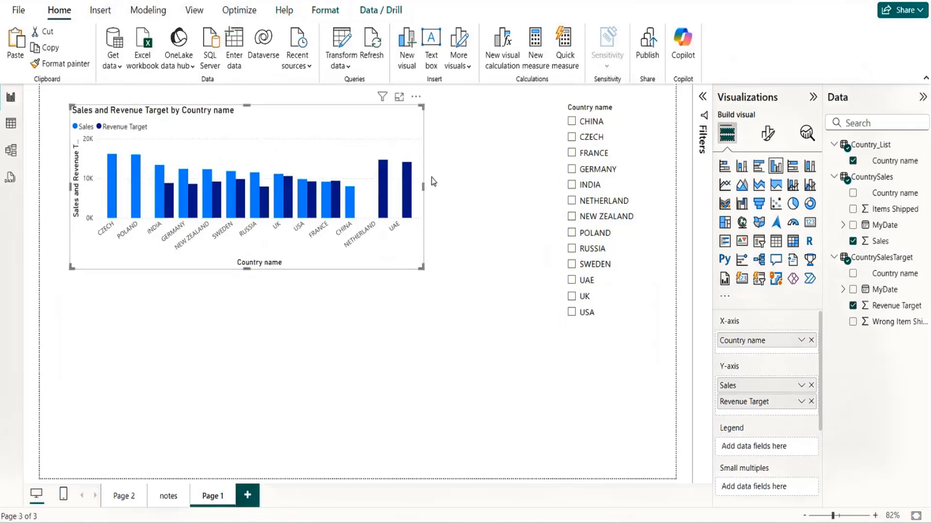
left_click_drag(423, 186, 459, 186)
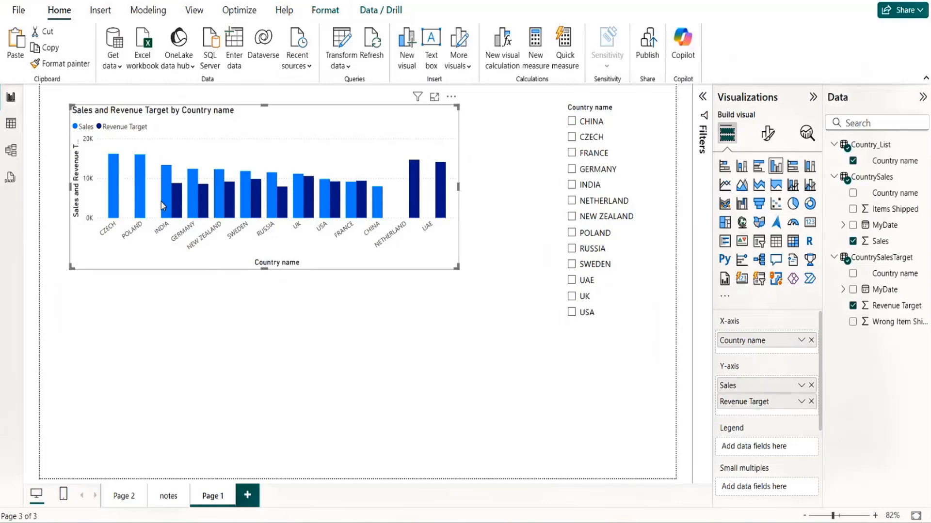
Step: Test the country slicer on the chart by filtering to Germany, India, Netherland, New Zealand and Poland in turn, and clear the selection
left_click(572, 171)
left_click(572, 185)
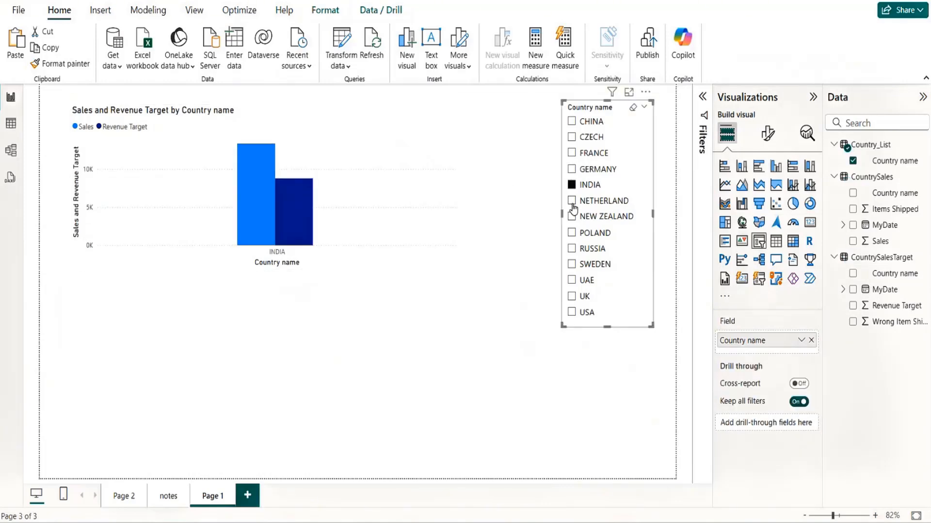
left_click(572, 202)
left_click(573, 219)
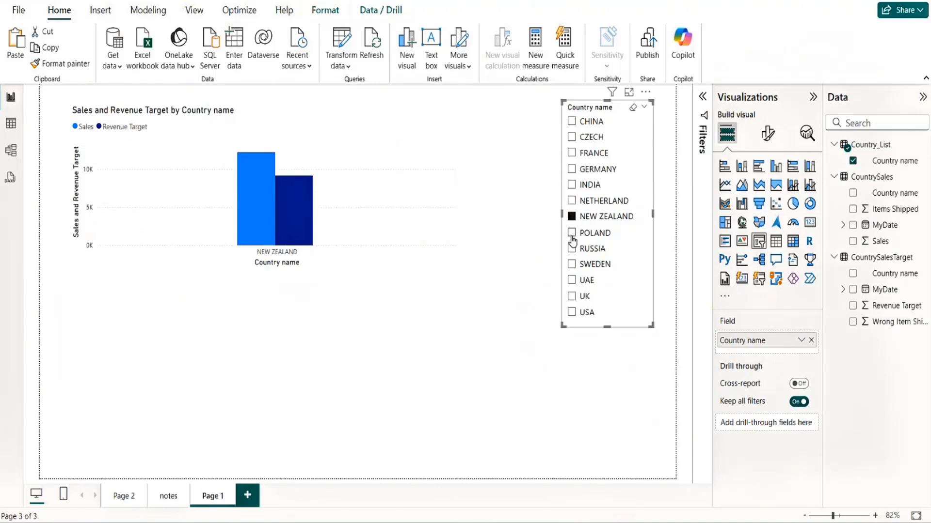
left_click(573, 234)
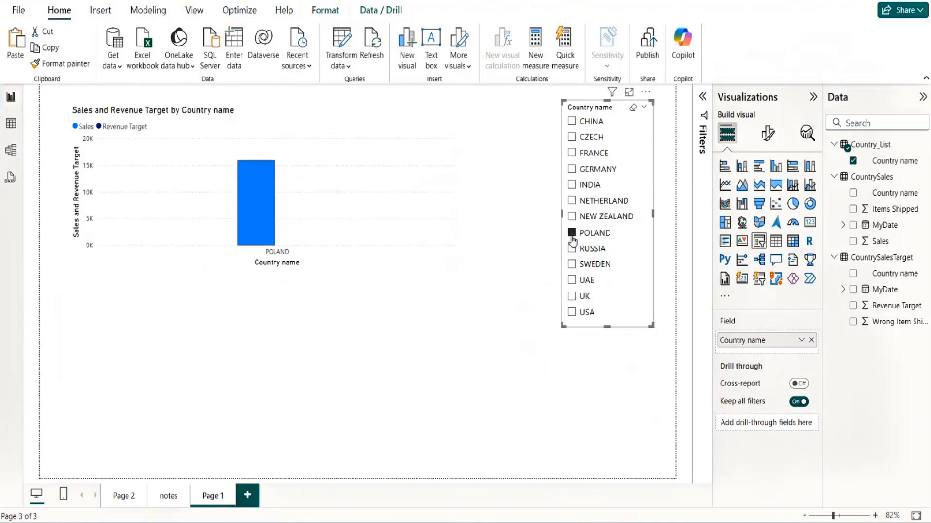
left_click(633, 108)
Step: Shift the Sales and Revenue Target chart closer to the page's upper-left corner and view its Revenue Target filter options
left_click_drag(361, 128, 337, 113)
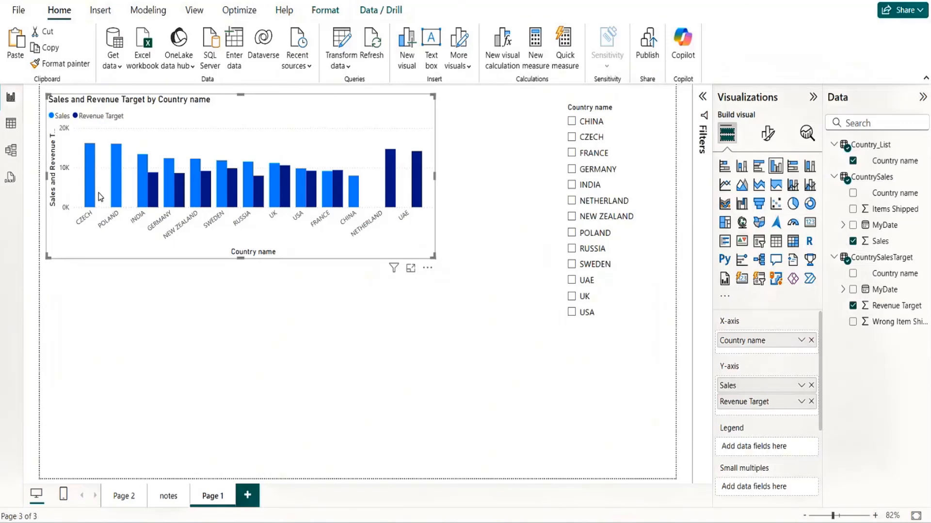
left_click(704, 98)
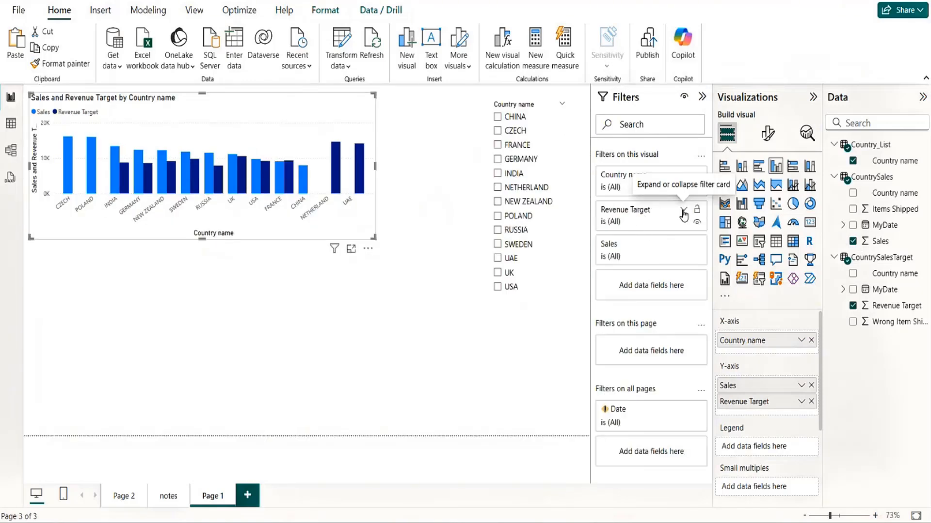
left_click(683, 211)
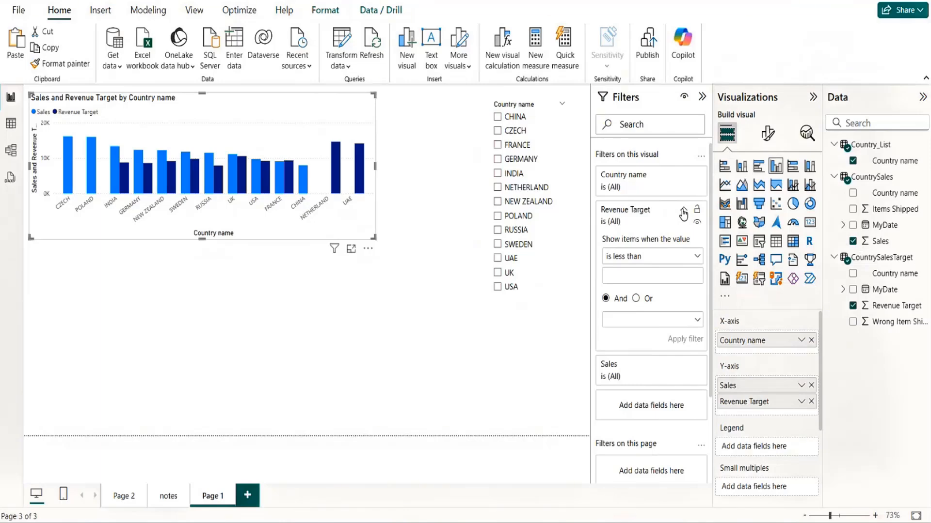
left_click(701, 97)
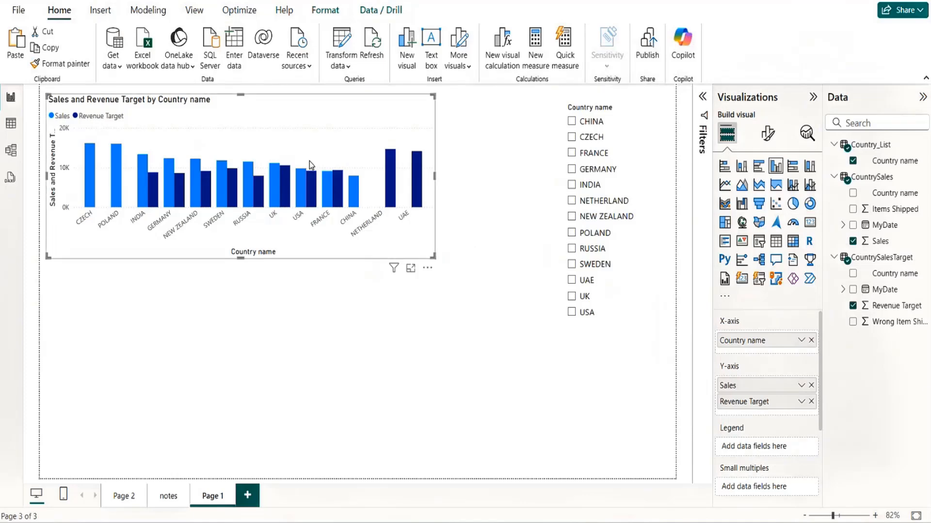
Step: Nudge the chart slightly and move the country slicer closer to the page's right edge
left_click_drag(273, 124, 276, 123)
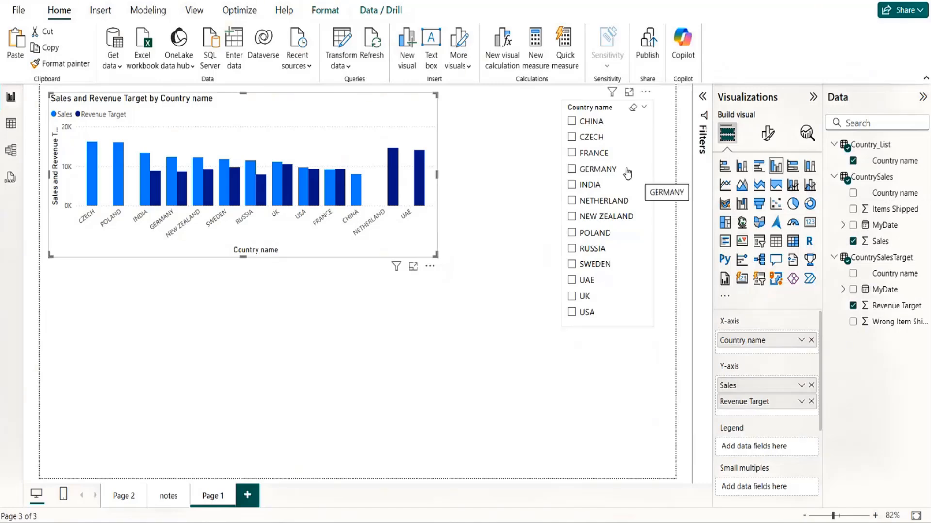
left_click_drag(612, 107, 625, 106)
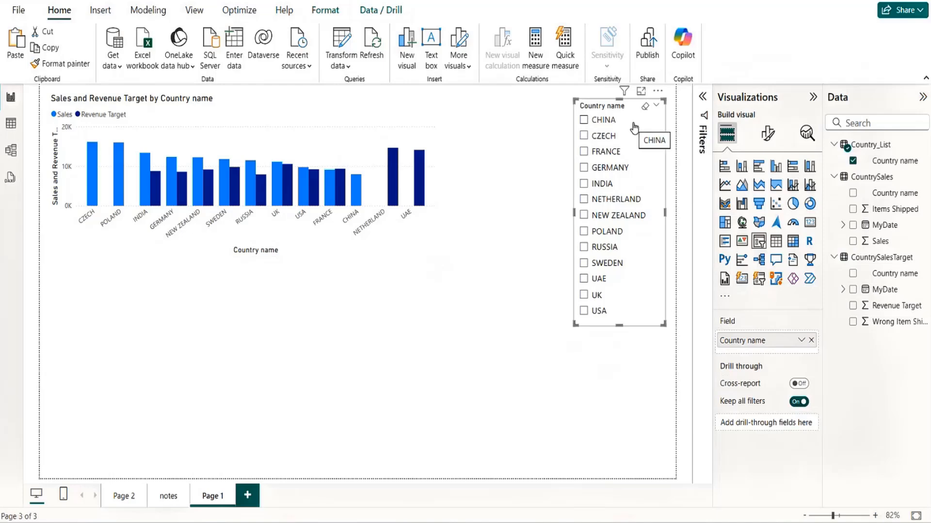
Step: Add a table below the chart with Country_List's Country name, Sales, Revenue Target, Items Shipped and Wrong Item Shipped
left_click(228, 359)
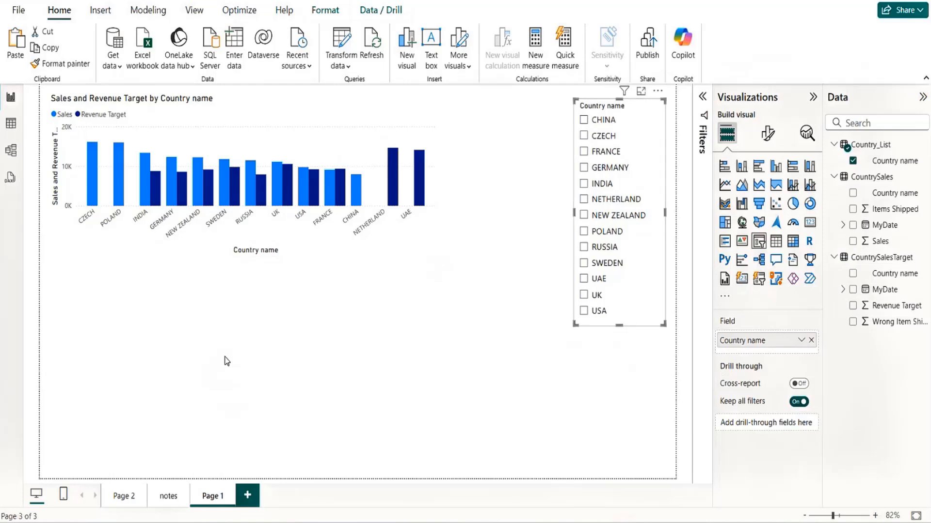
left_click(775, 241)
left_click_drag(268, 374, 296, 352)
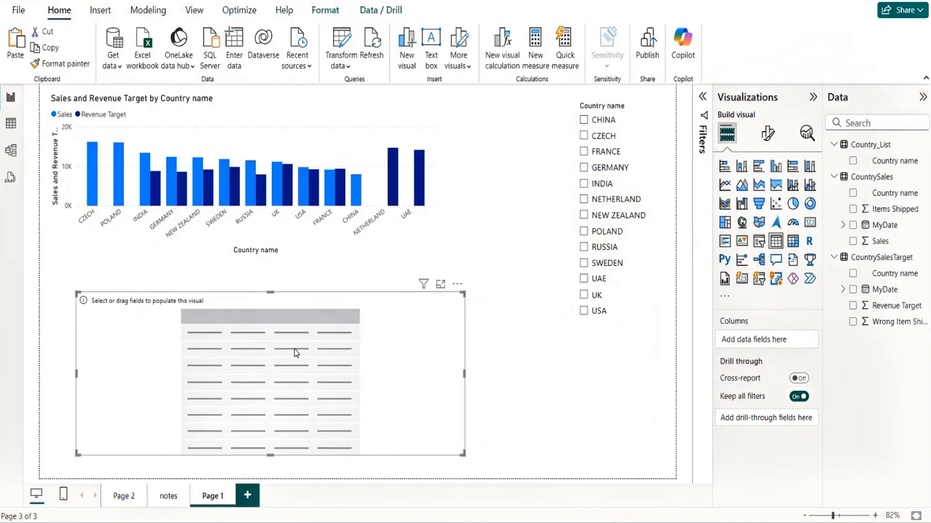
left_click_drag(872, 160, 777, 343)
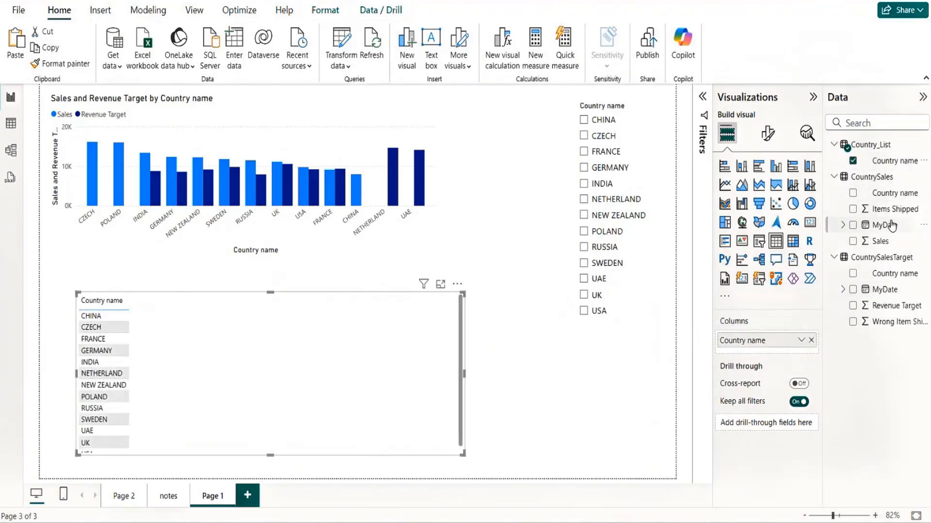
left_click_drag(886, 244, 774, 355)
left_click_drag(892, 305, 765, 356)
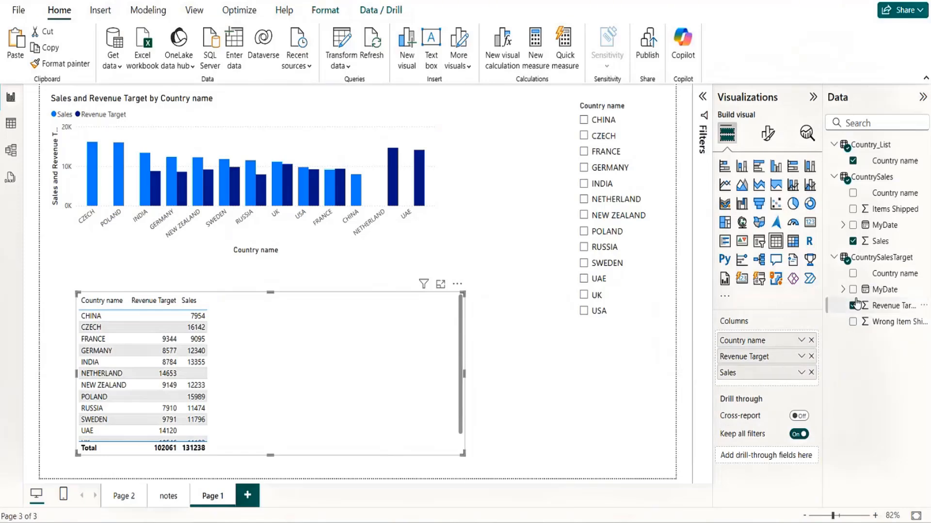
left_click_drag(892, 207, 749, 390)
left_click_drag(894, 322, 749, 403)
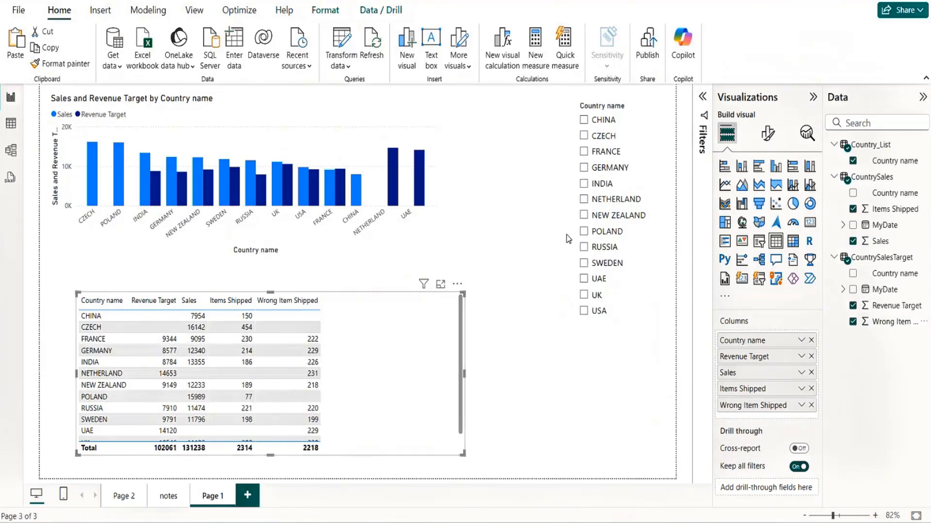
Step: Test the slicer on chart and table with Poland, then Russia, Sweden, UAE, UK and New Zealand together, and clear the selection
left_click(584, 231)
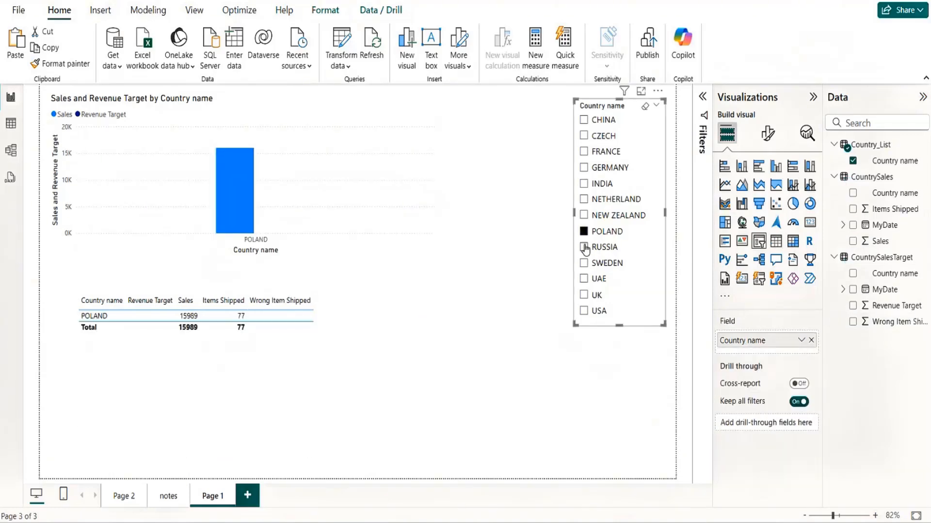
left_click(584, 247)
left_click(585, 264, "ctrl")
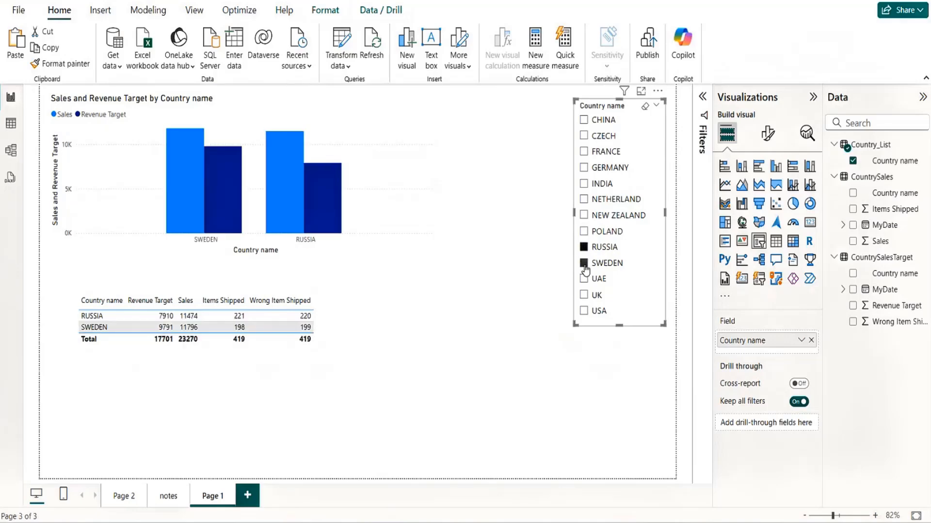
left_click(584, 278, "ctrl")
left_click(583, 295, "ctrl")
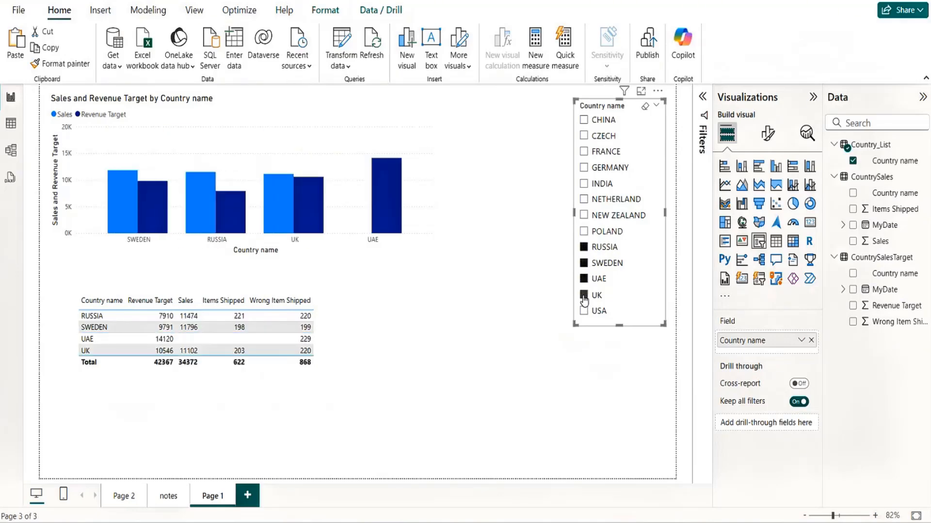
left_click(583, 215, "ctrl")
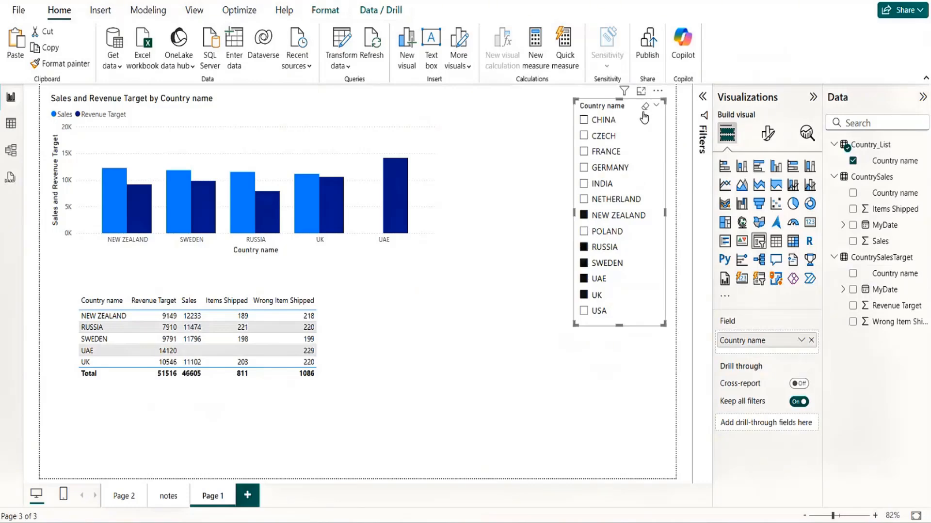
left_click(644, 119)
left_click(643, 117)
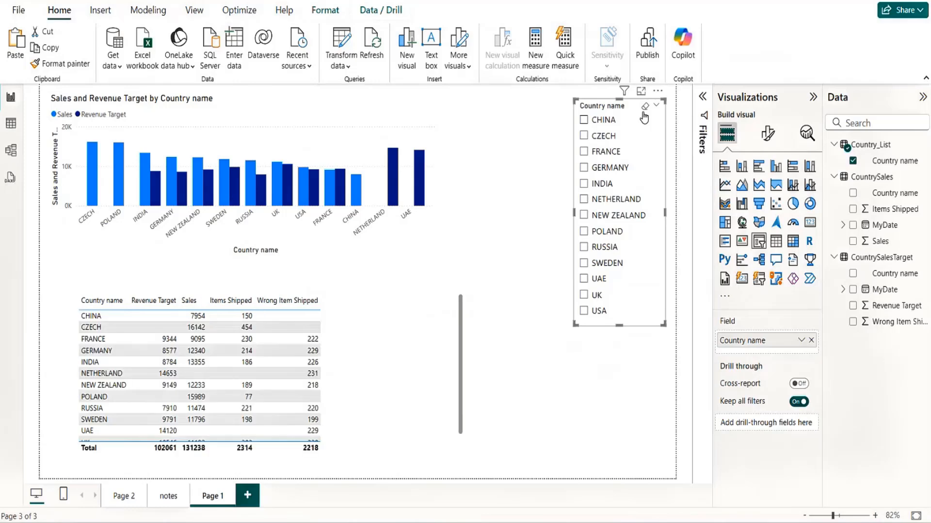
Step: In the model view, enlarge the CountrySales table card vertically so that all its fields fit
left_click(405, 345)
left_click(12, 150)
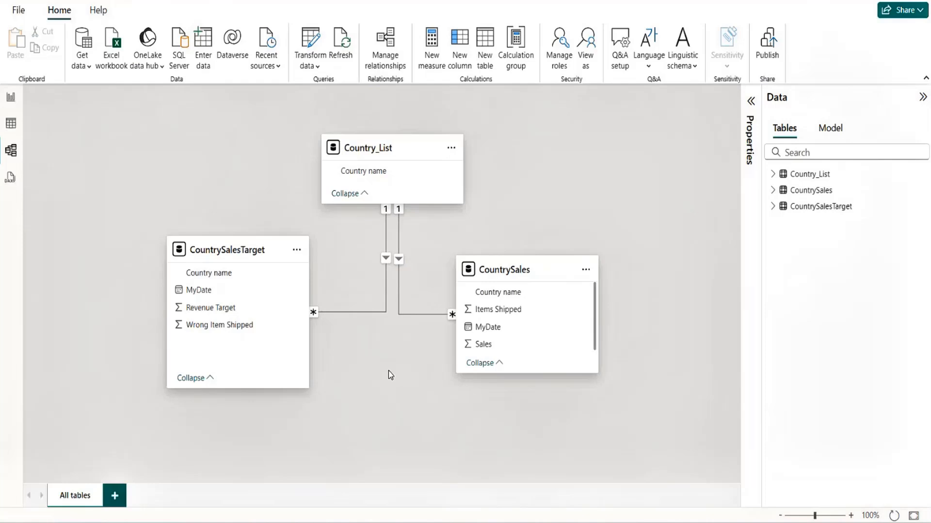
left_click(242, 247)
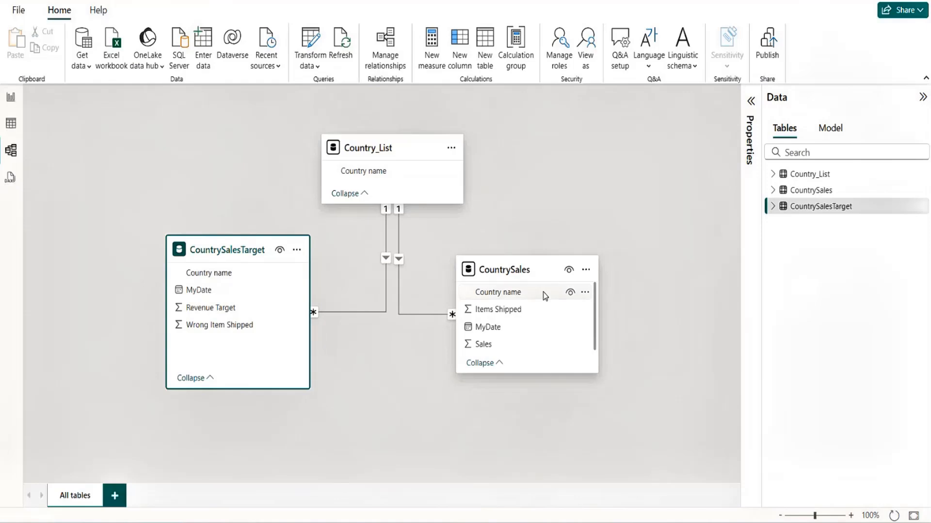
left_click_drag(528, 373, 529, 396)
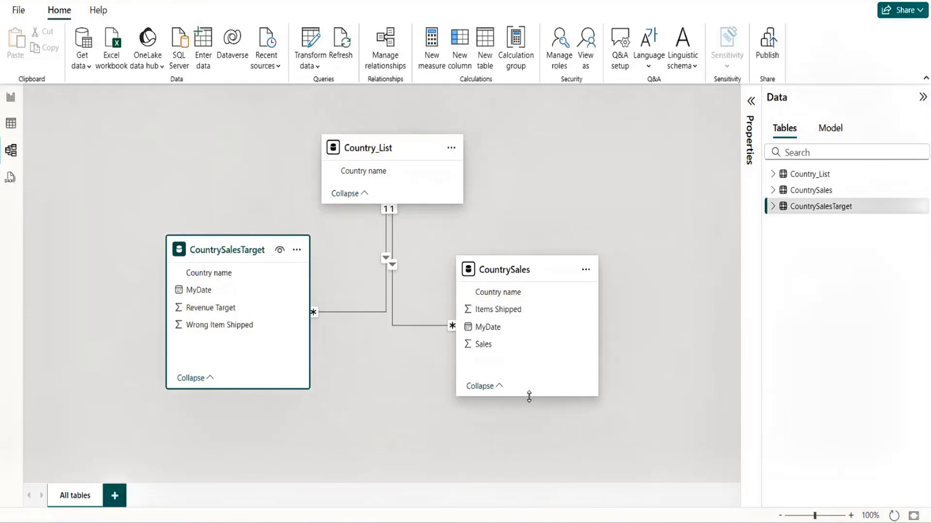
left_click(522, 268)
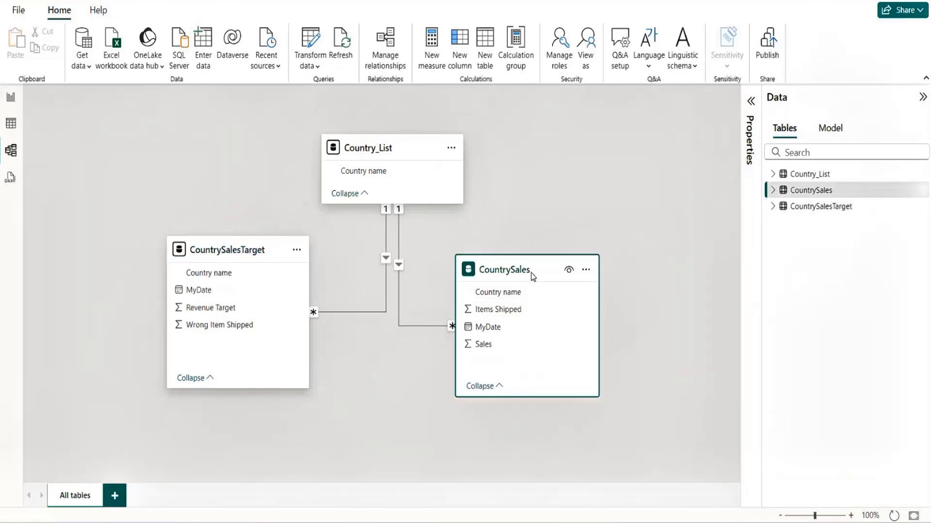
left_click_drag(521, 256, 521, 241)
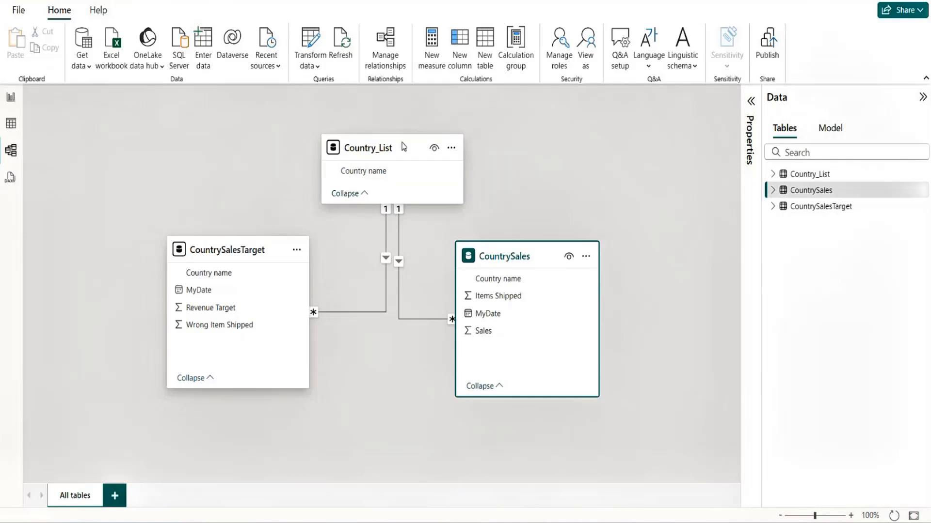
mouse_move(380, 149)
Step: Return to the report page and shift the country slicer slightly down and away from the page's right edge
left_click(12, 98)
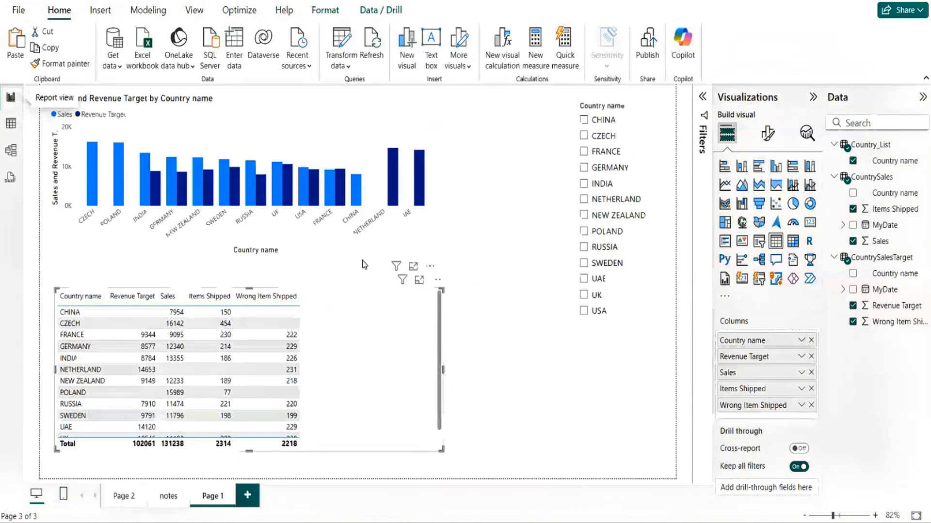
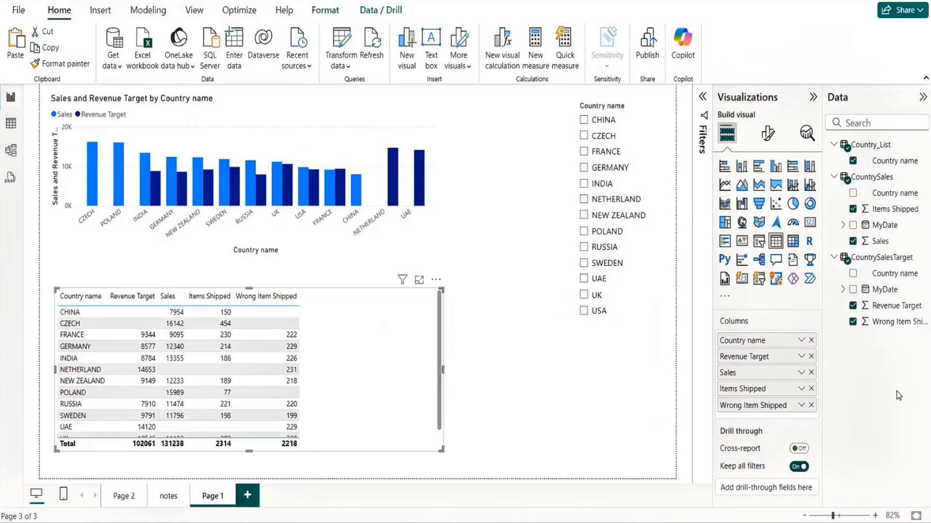
left_click(632, 307)
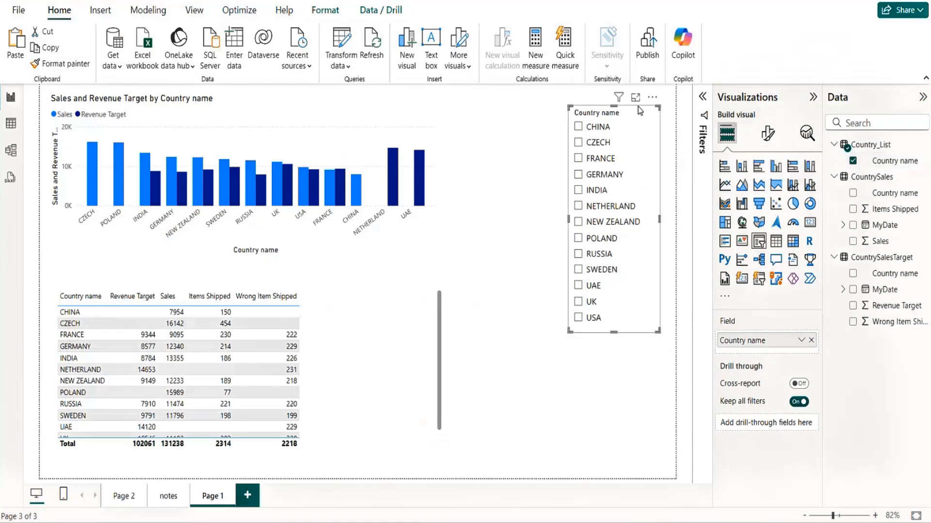
mouse_move(637, 105)
left_mouse_down()
mouse_move(633, 126)
mouse_move(628, 108)
mouse_move(639, 103)
left_mouse_up()
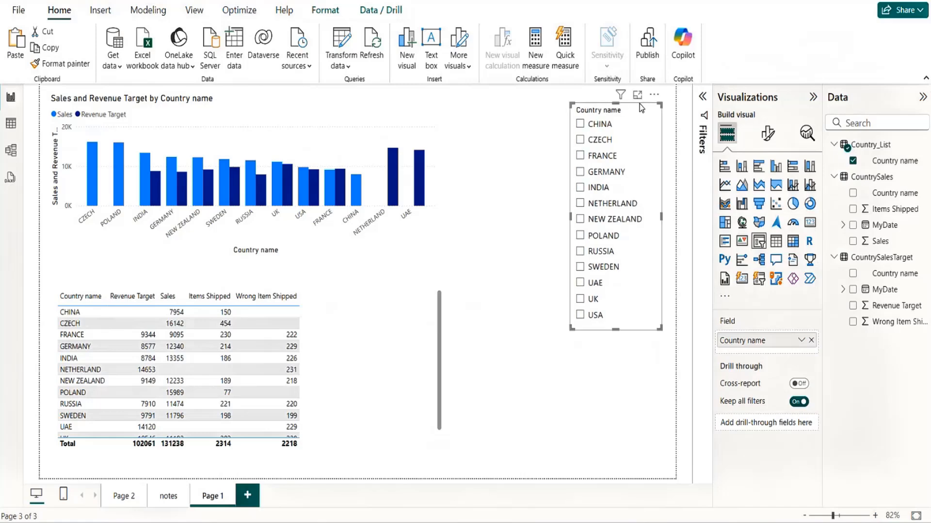
left_click(537, 421)
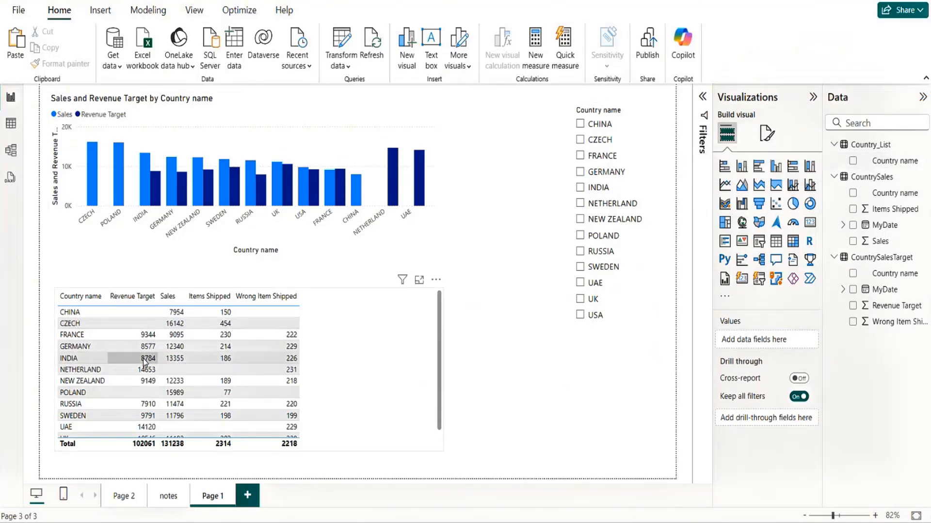
Step: Copy the radacad.com star schema article URL from the text box on the notes page
left_click(166, 495)
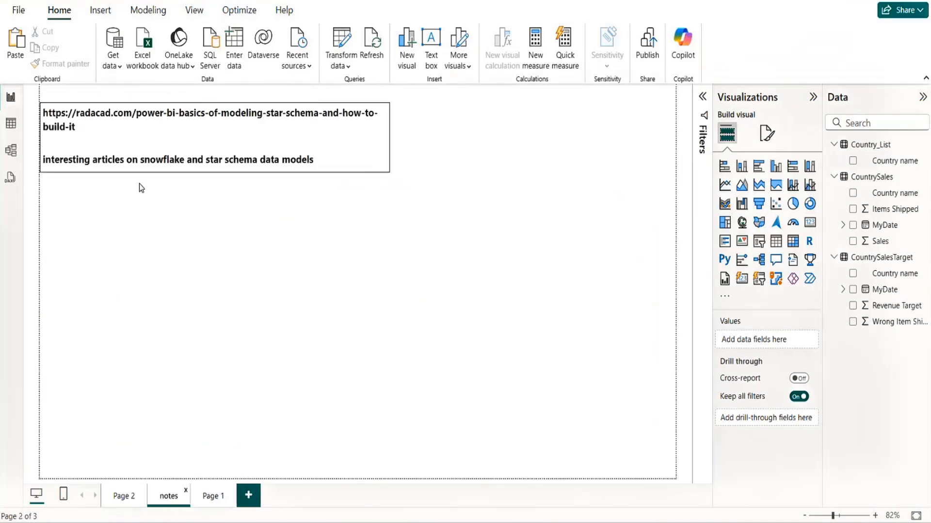
left_click(94, 130)
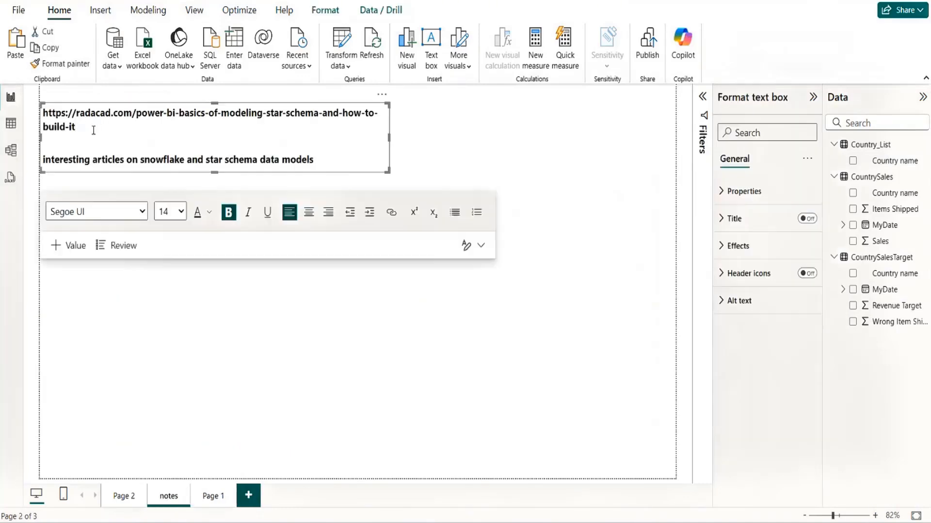
triple_click(94, 130)
key("ctrl+c")
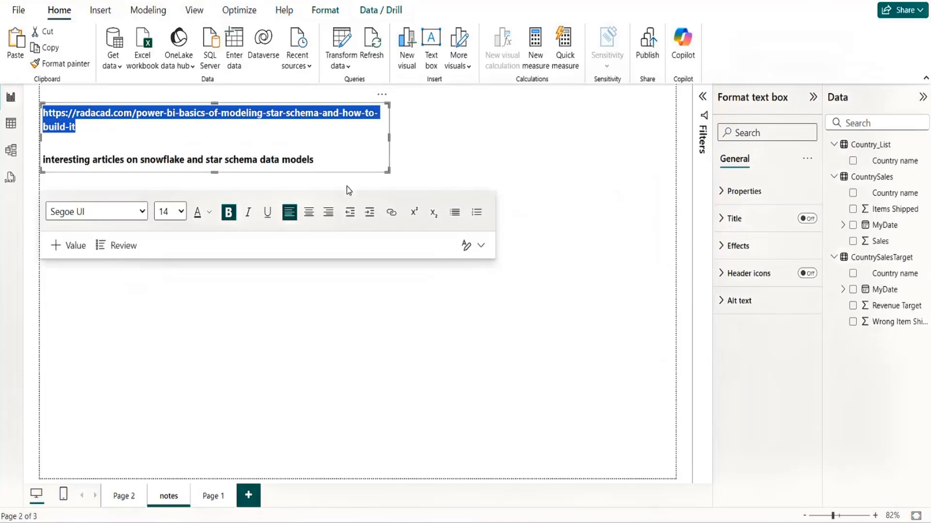
left_click(447, 368)
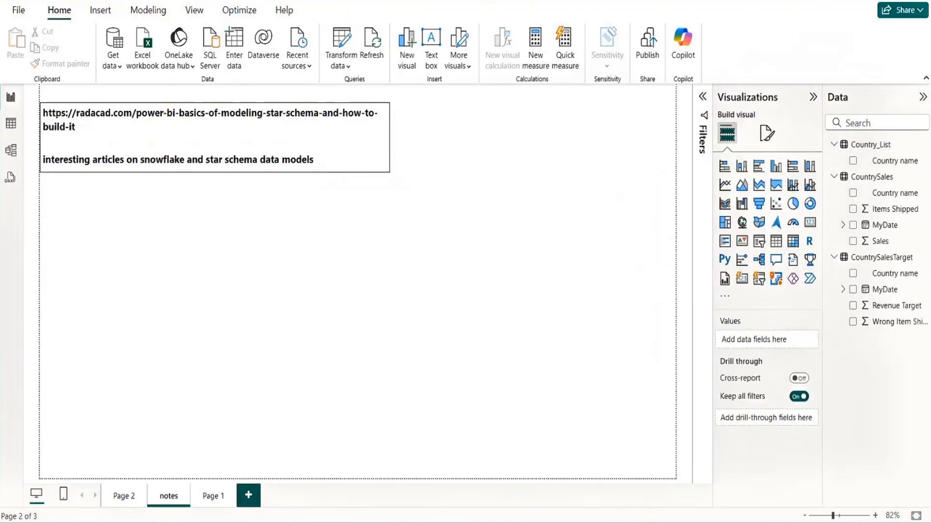
Step: Switch to Google Chrome and open the copied radacad.com star schema article URL
left_click(506, 468)
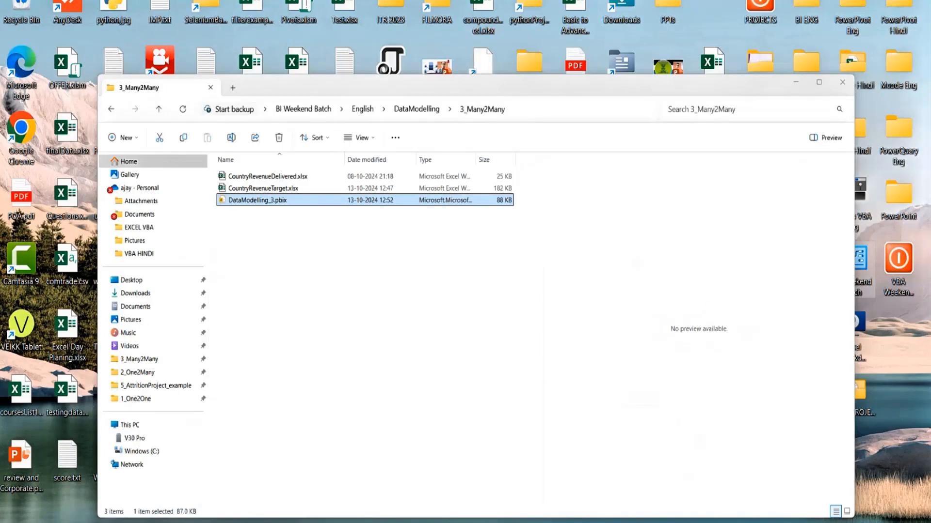
key("super+d")
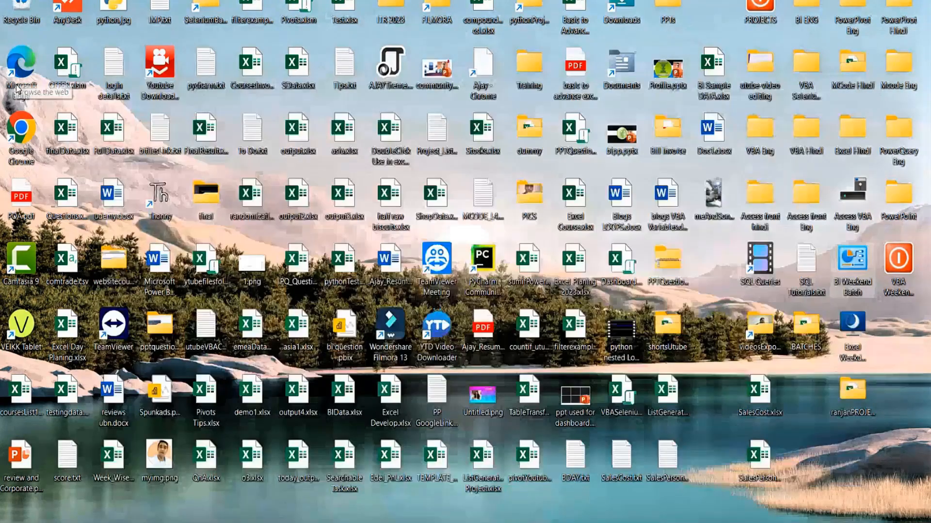
double_click(18, 127)
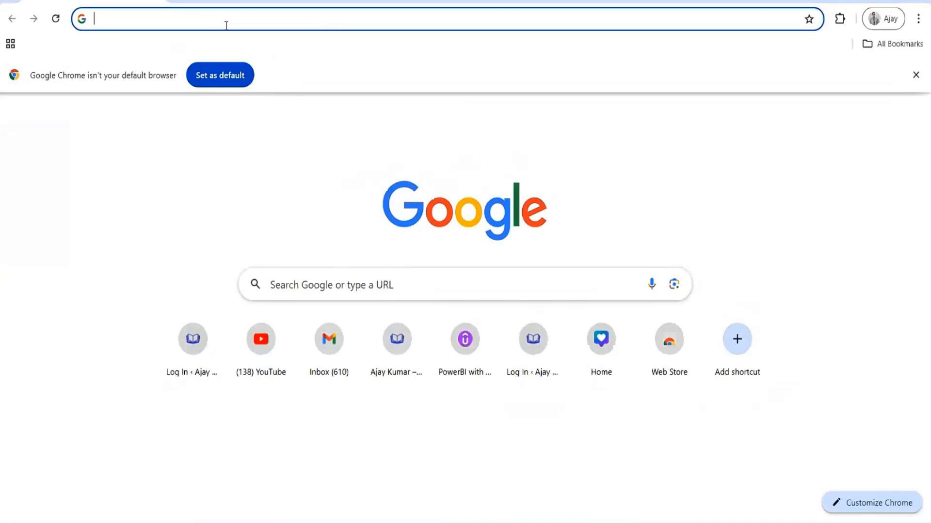
left_click(226, 26)
key("ctrl+v")
key("Return")
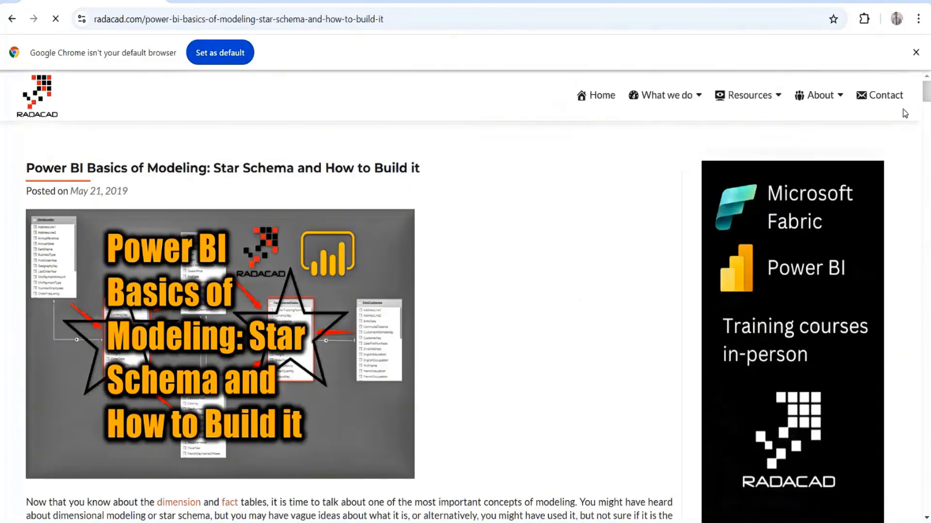
Step: Read the article's How to Design Star Schema section, focusing on the Define Dimension Tables rules
left_click_drag(926, 98, 926, 268)
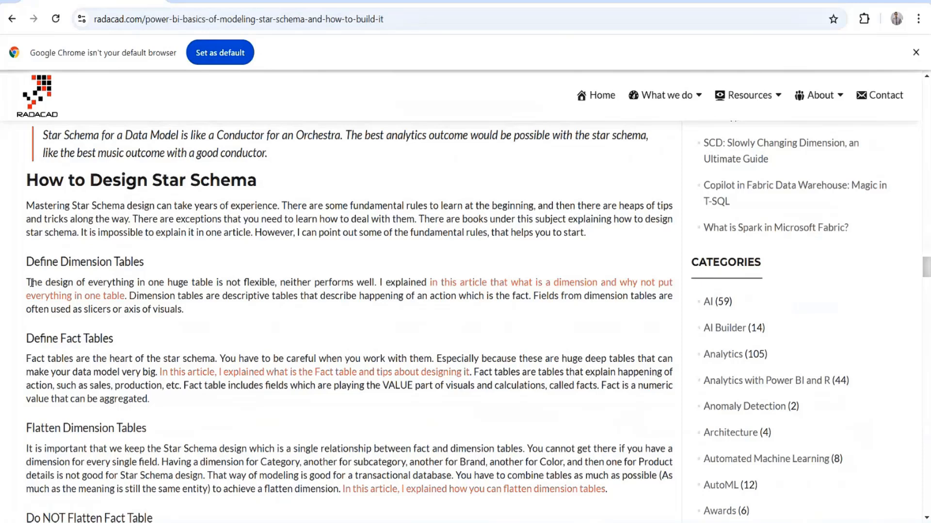
double_click(88, 262)
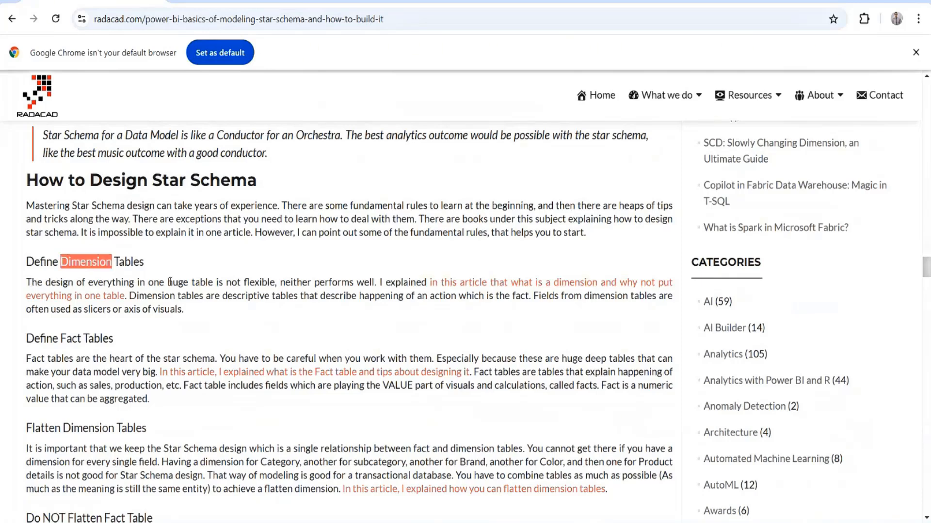
left_click(269, 283)
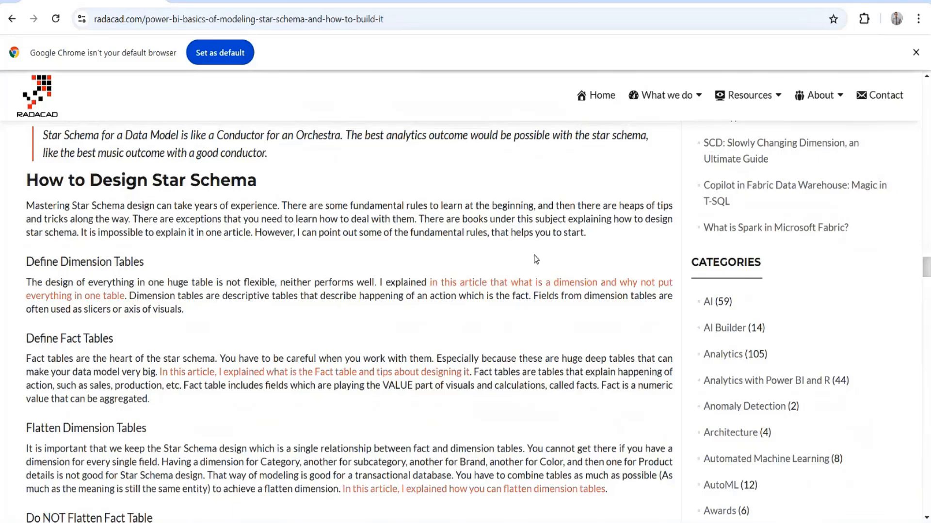
Step: Look at the parent DataModelling folder in File Explorer and return to Page 1 of the DataModelling_3 report in Power BI
key("alt+Tab")
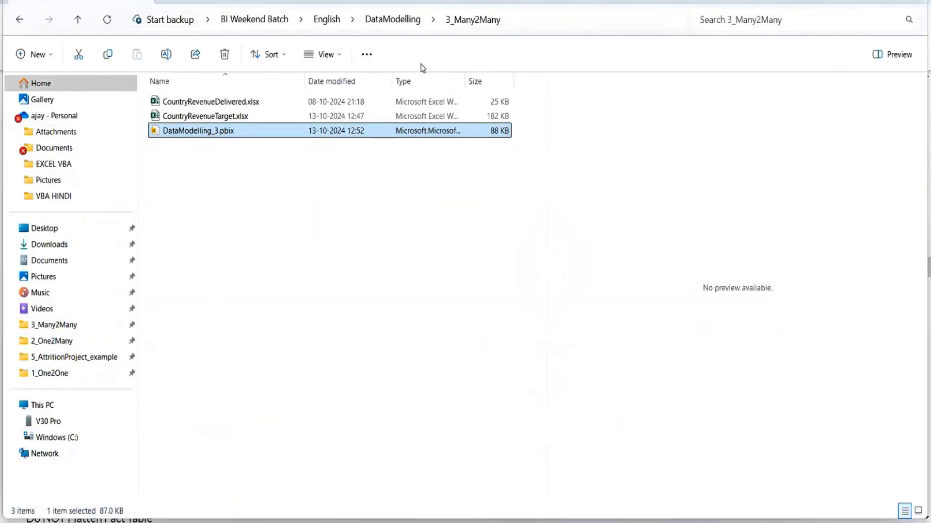
left_click(381, 20)
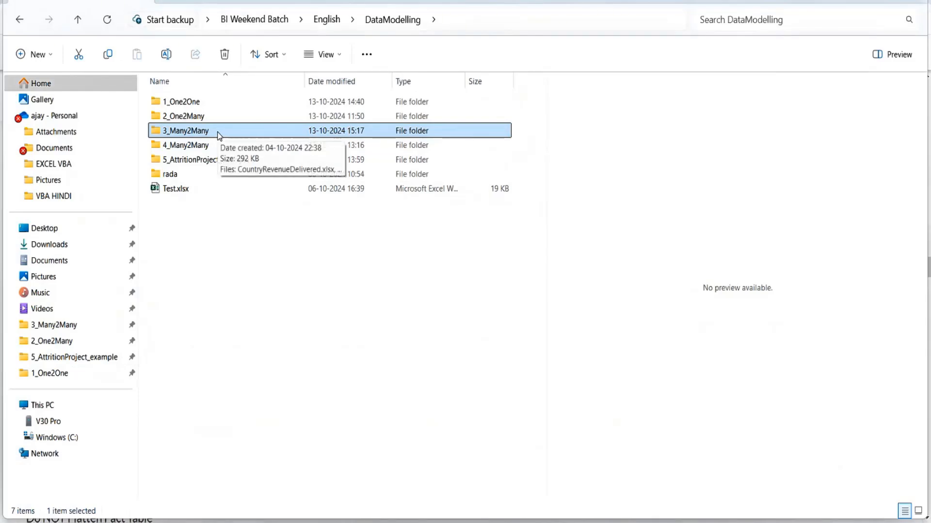
mouse_move(595, 520)
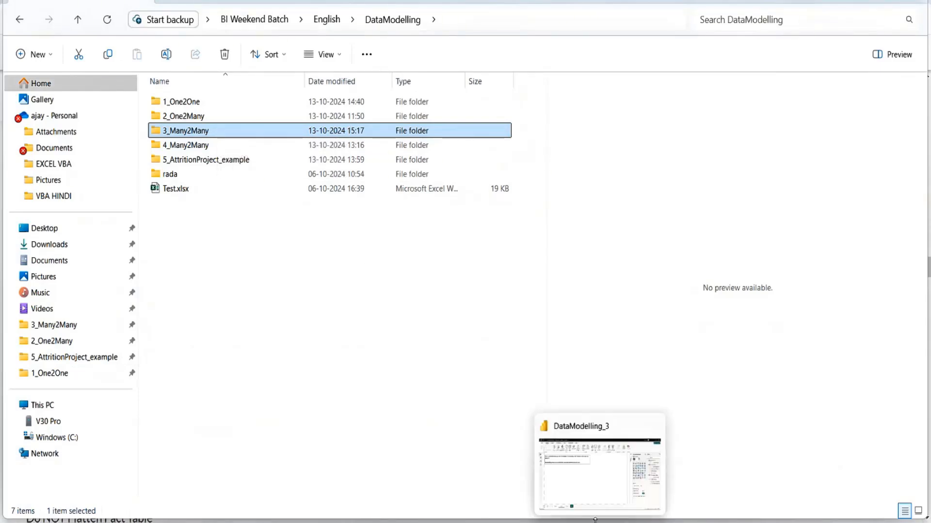
left_click(588, 503)
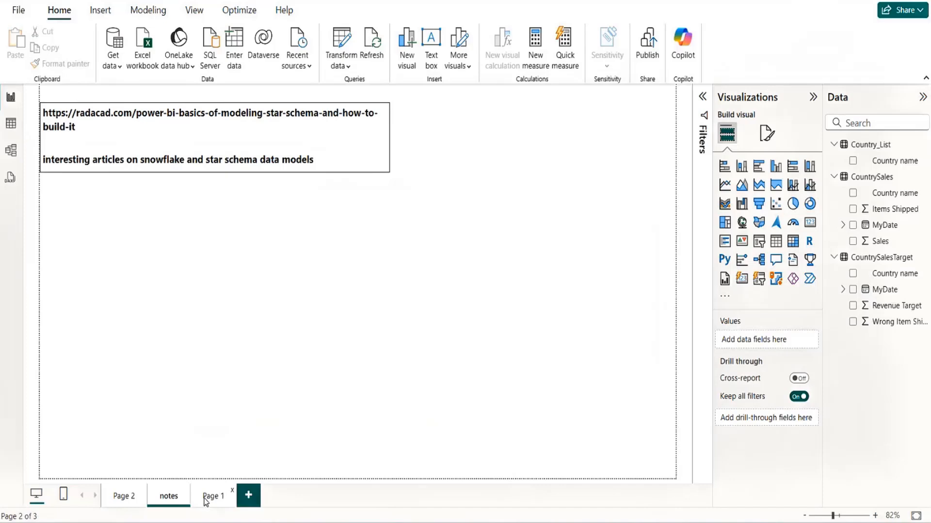
left_click(206, 499)
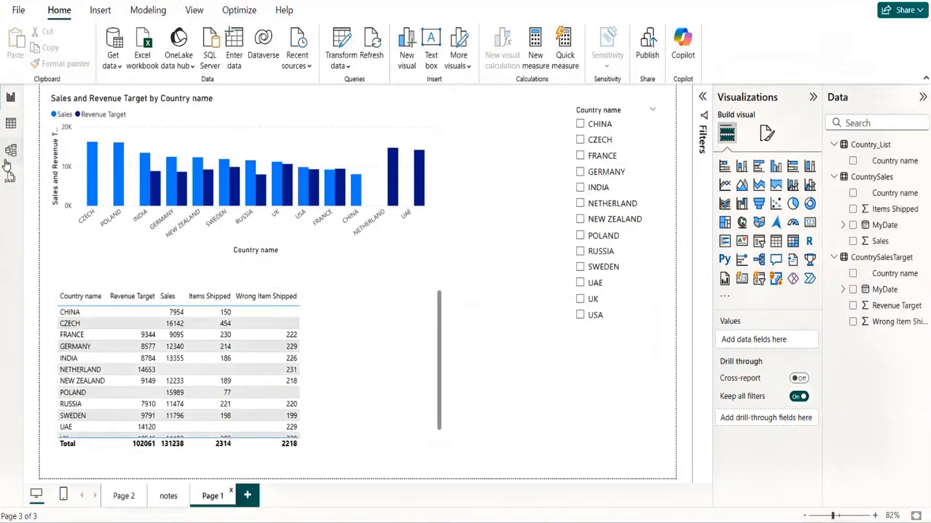
Step: In the model view, place the CountrySalesTarget and CountrySales cards level with each other beneath Country_List
left_click(11, 150)
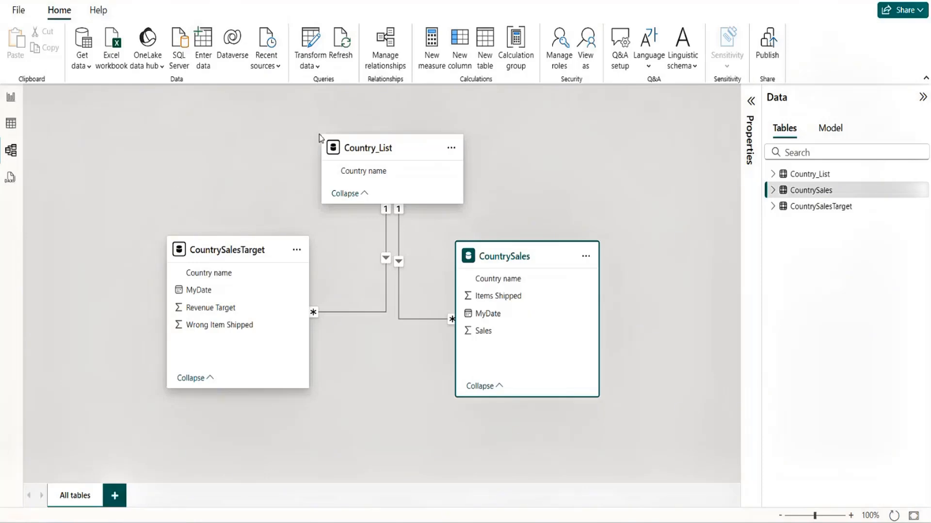
mouse_move(240, 247)
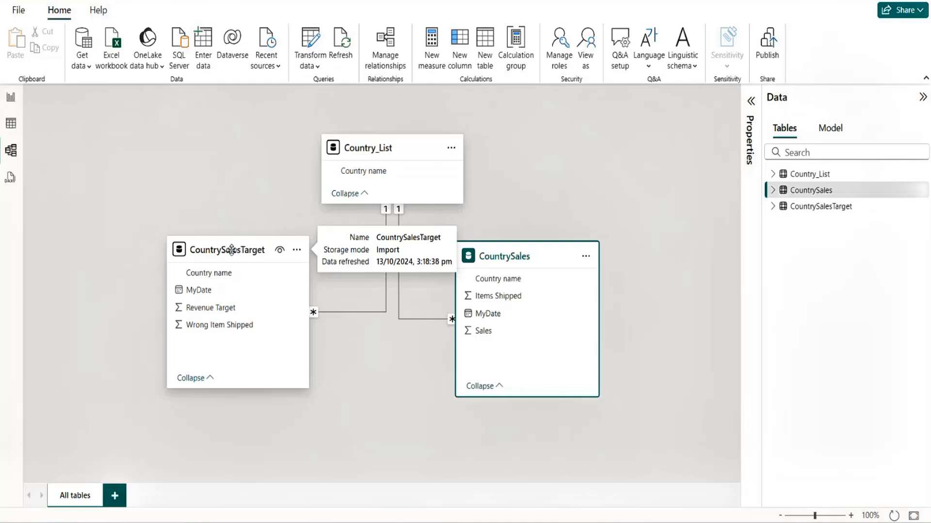
mouse_move(231, 250)
left_mouse_down()
mouse_move(233, 268)
mouse_move(231, 260)
left_mouse_up()
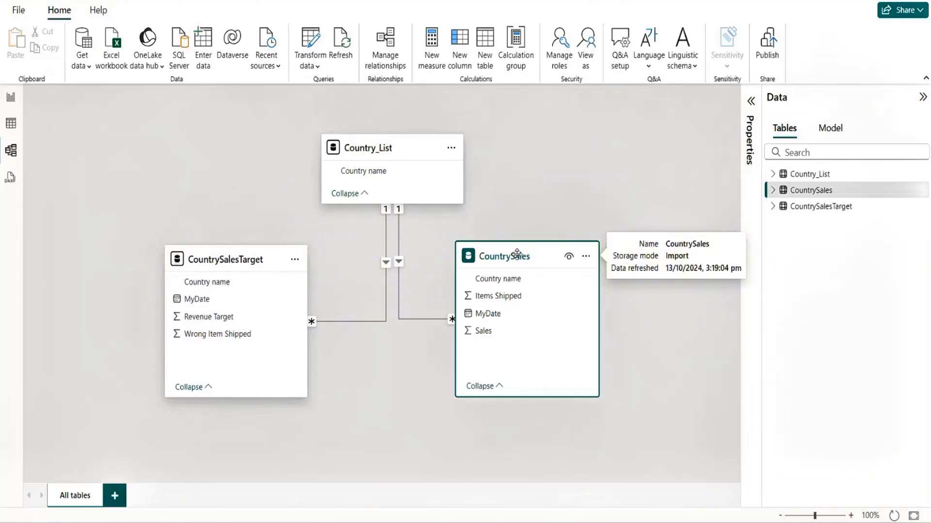
left_click_drag(517, 253, 522, 256)
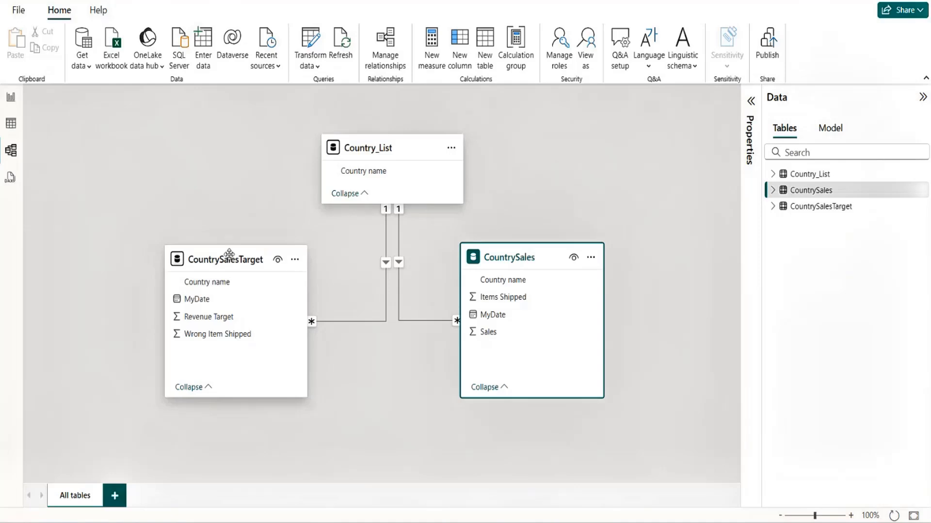
mouse_move(227, 254)
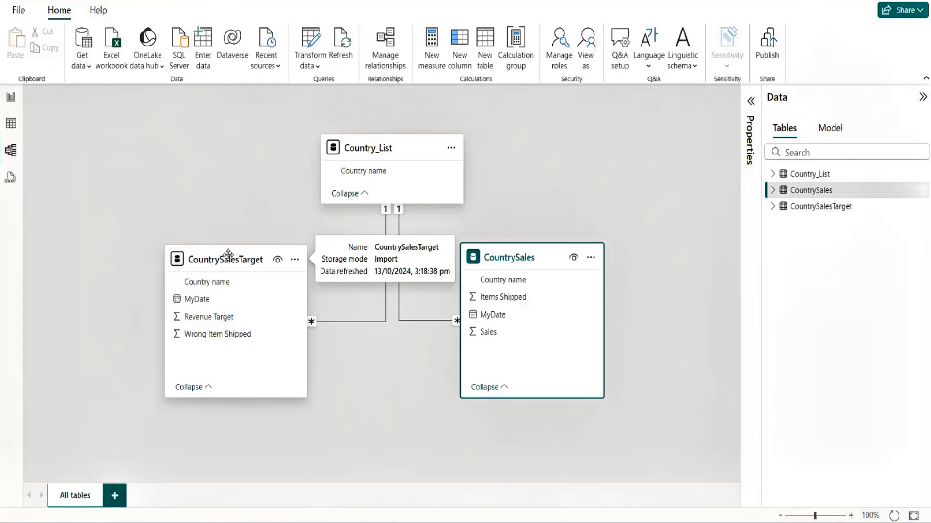
left_click(232, 219)
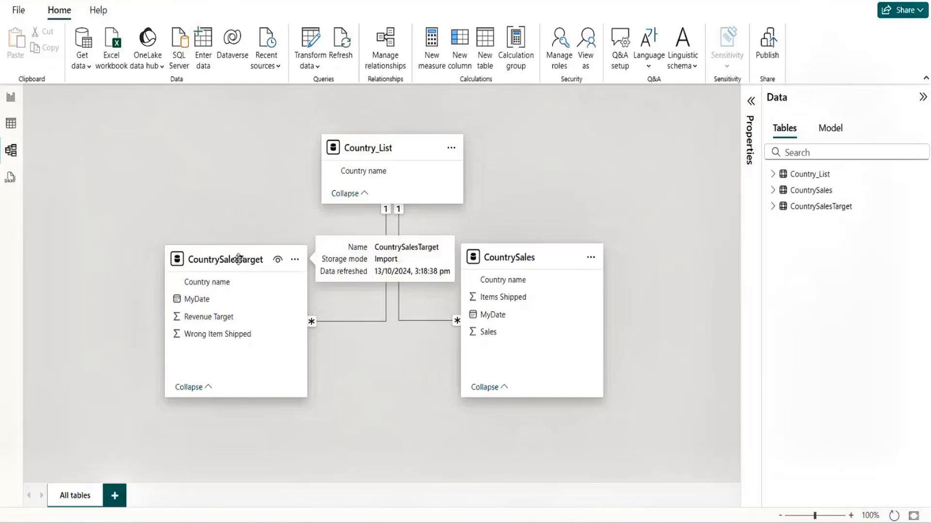
left_click_drag(239, 260, 274, 262)
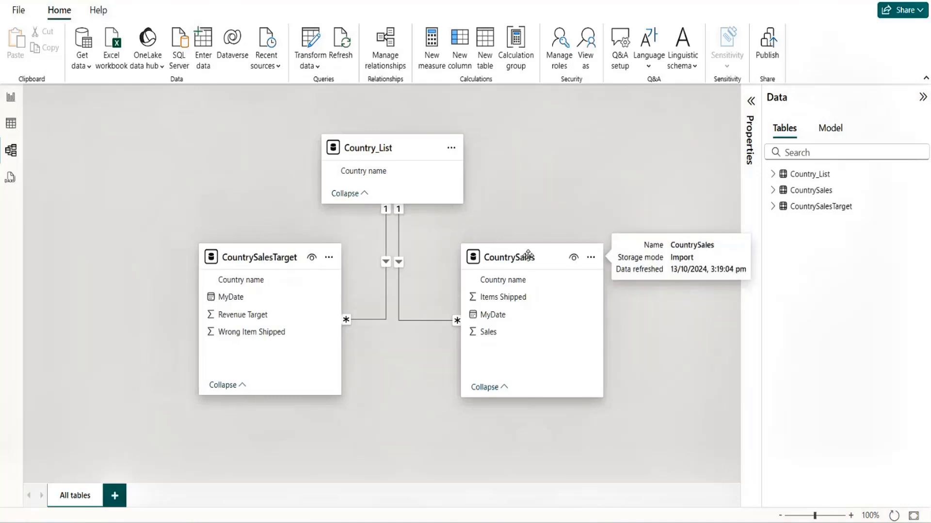
left_click_drag(531, 261, 518, 257)
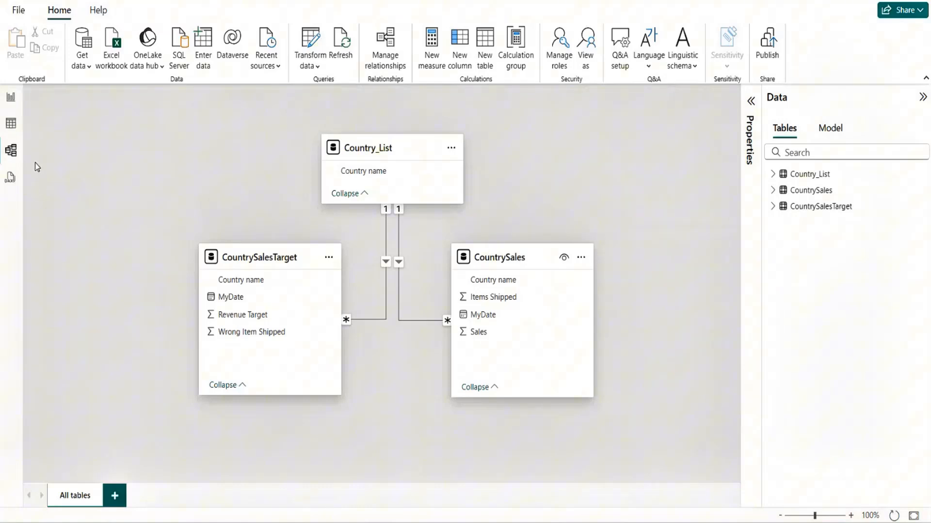
Step: Add a new report page and name it Star schema
left_click(10, 107)
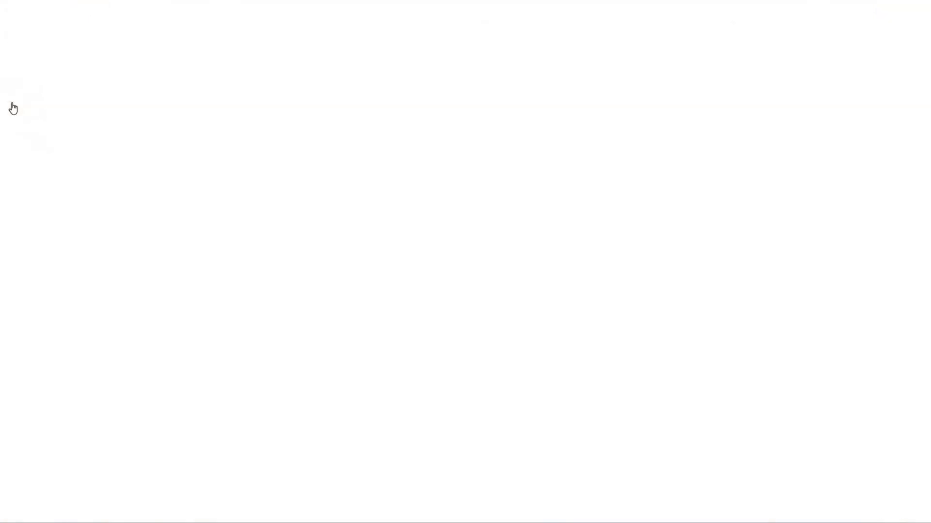
left_click(249, 496)
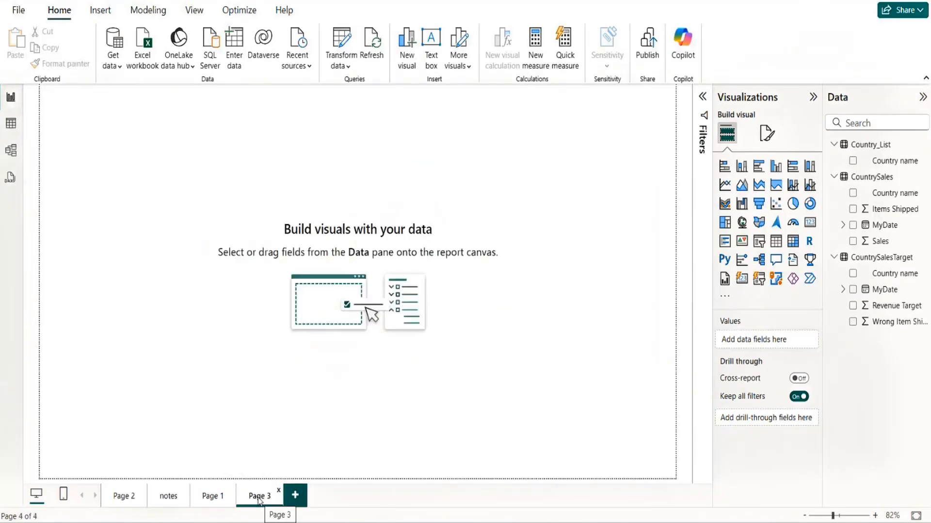
double_click(259, 495)
key("BackSpace")
key("BackSpace")
key("BackSpace")
key("BackSpace")
key("BackSpace")
key("BackSpace")
type("Star schema")
left_click(325, 162)
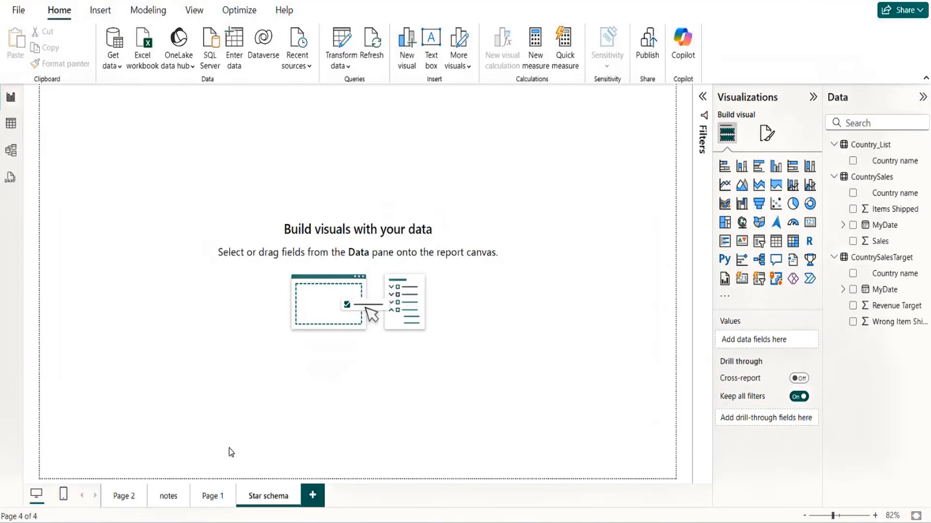
Step: Review the model view, then switch to the Chrome article and examine the star diagram around the FactInternetSales table
left_click(11, 150)
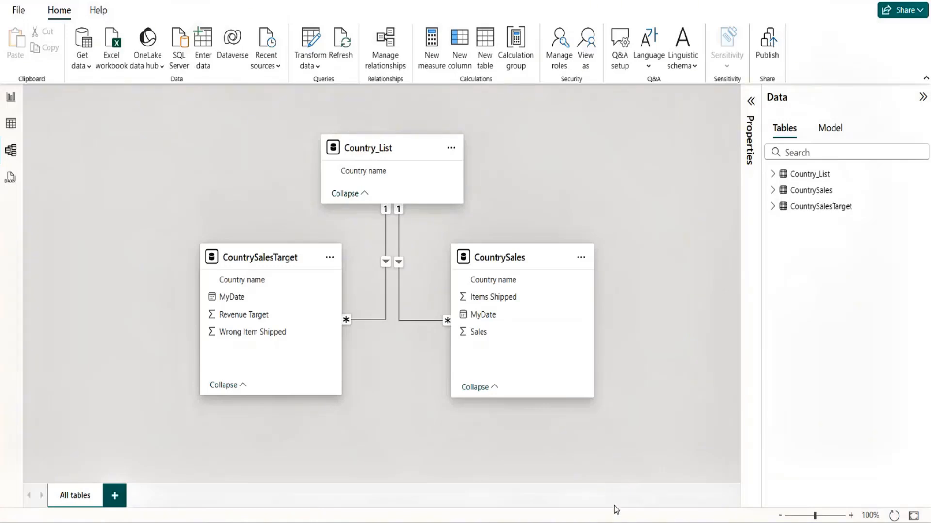
mouse_move(625, 522)
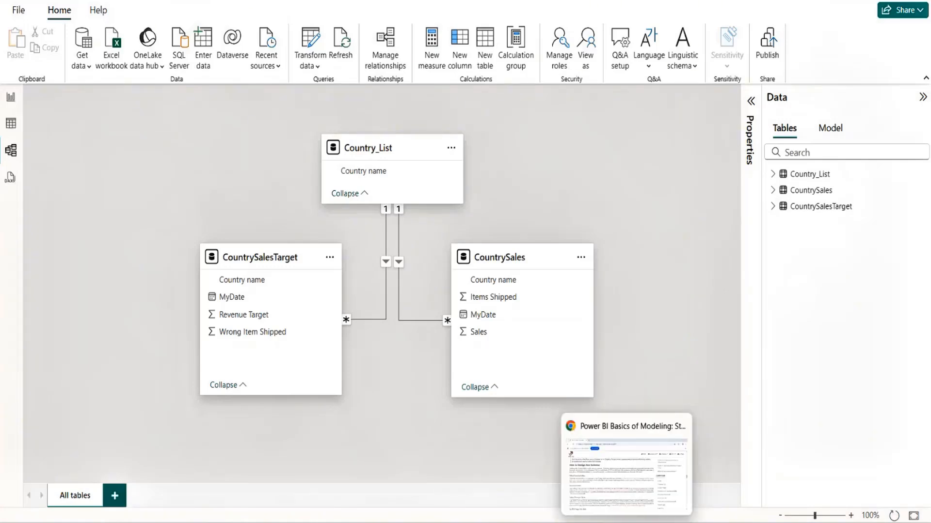
left_click(620, 492)
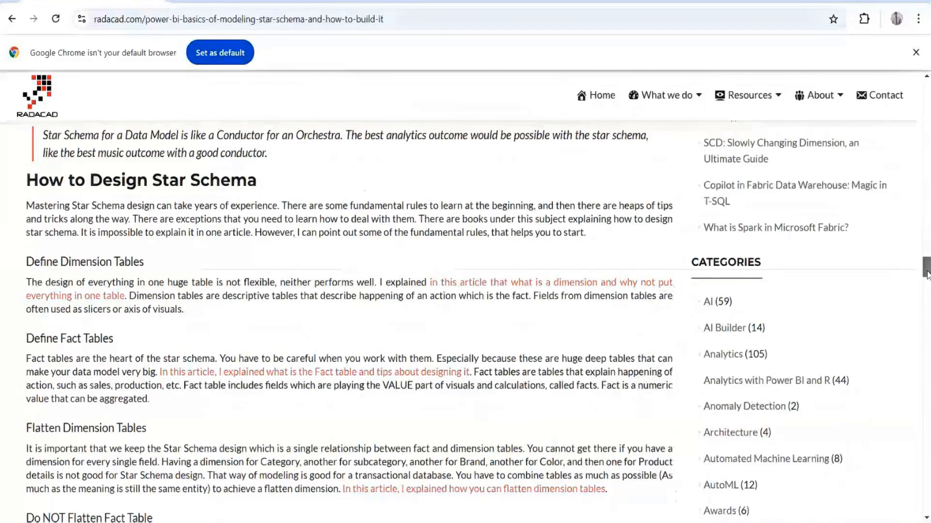
left_click_drag(926, 274, 920, 193)
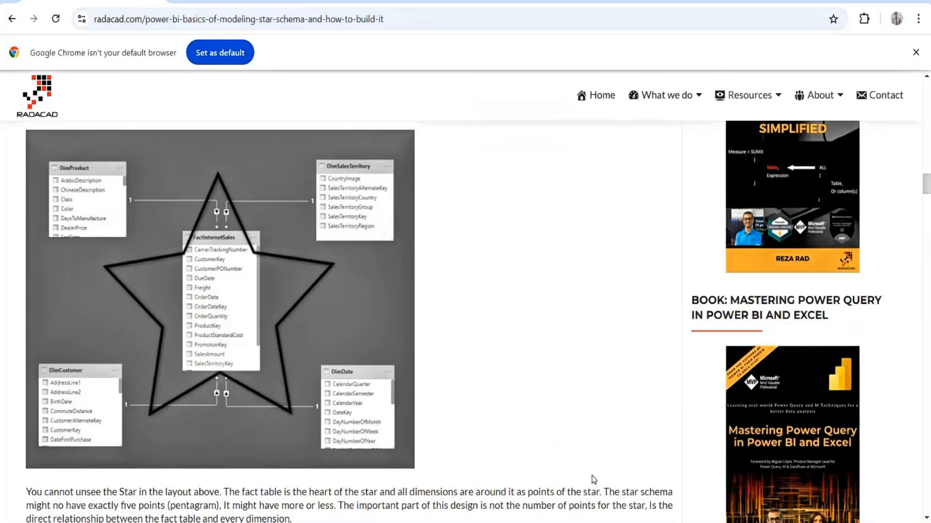
Step: Back in the Power BI model view, move CountrySales closer to CountrySalesTarget and place Country_List above and to the left of CountrySalesTarget
mouse_move(594, 480)
left_click(559, 475)
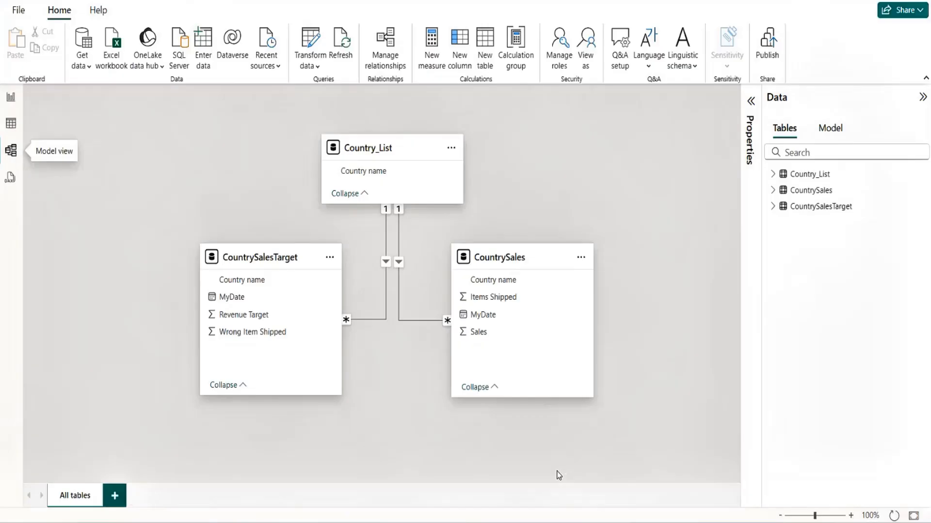
left_click_drag(388, 152, 385, 136)
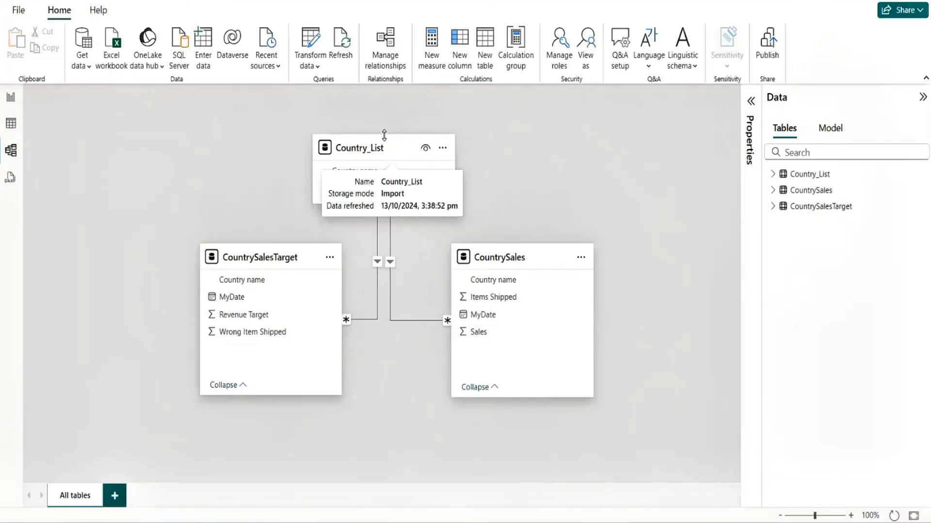
left_click_drag(274, 259, 271, 258)
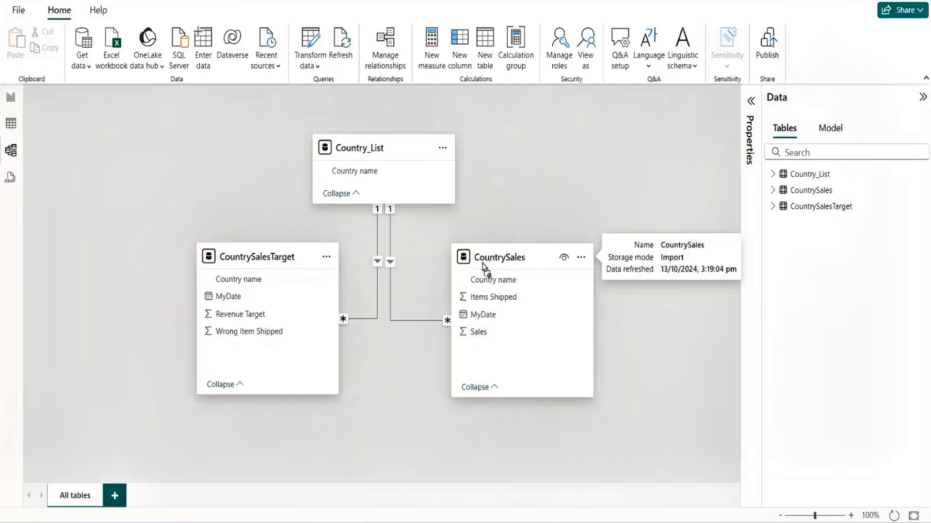
left_click_drag(512, 260, 465, 259)
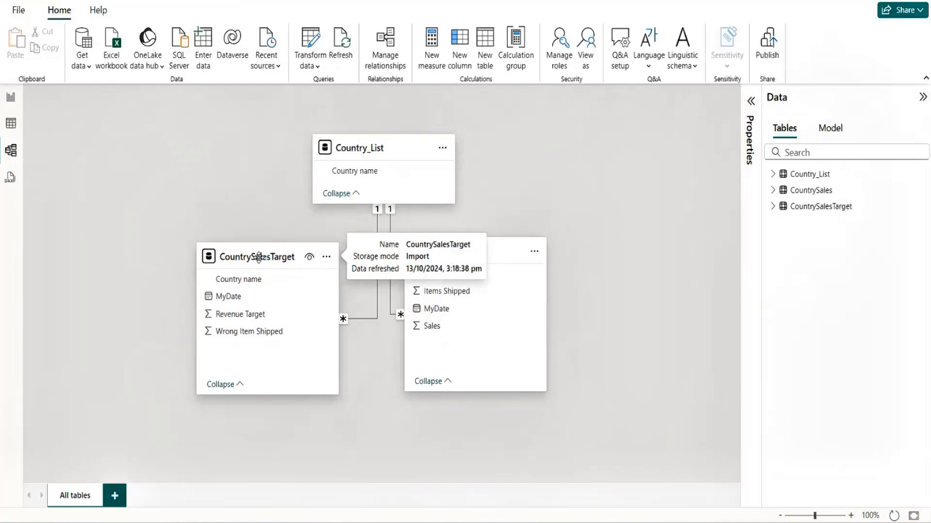
mouse_move(260, 258)
left_mouse_down()
mouse_move(268, 262)
mouse_move(257, 257)
left_mouse_up()
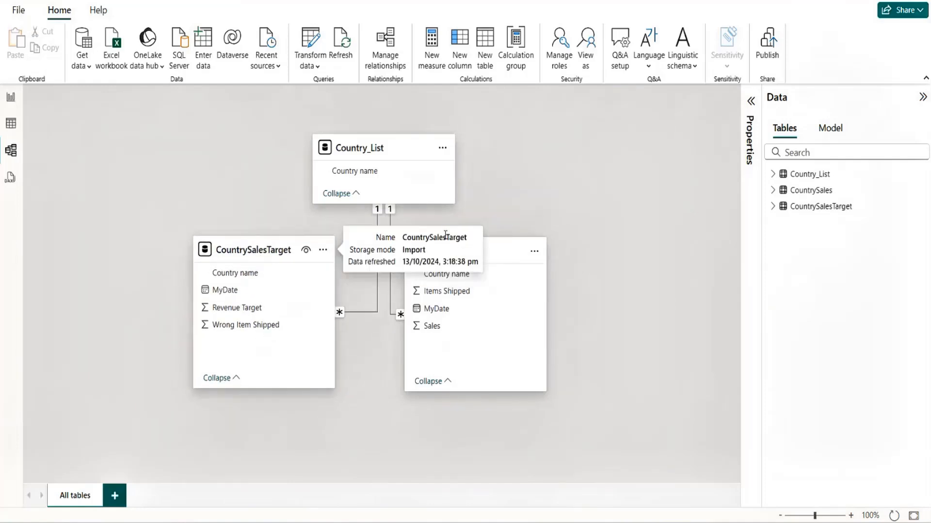
left_click_drag(489, 250, 504, 247)
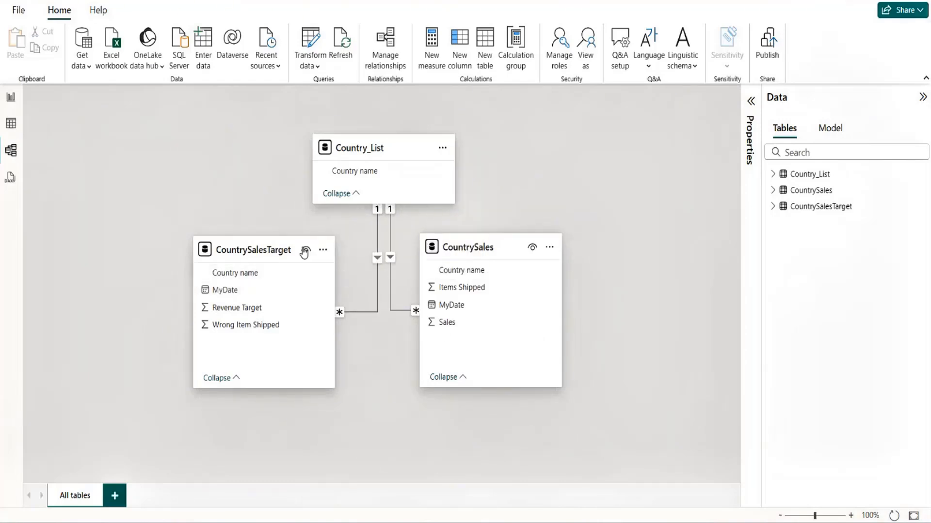
mouse_move(264, 249)
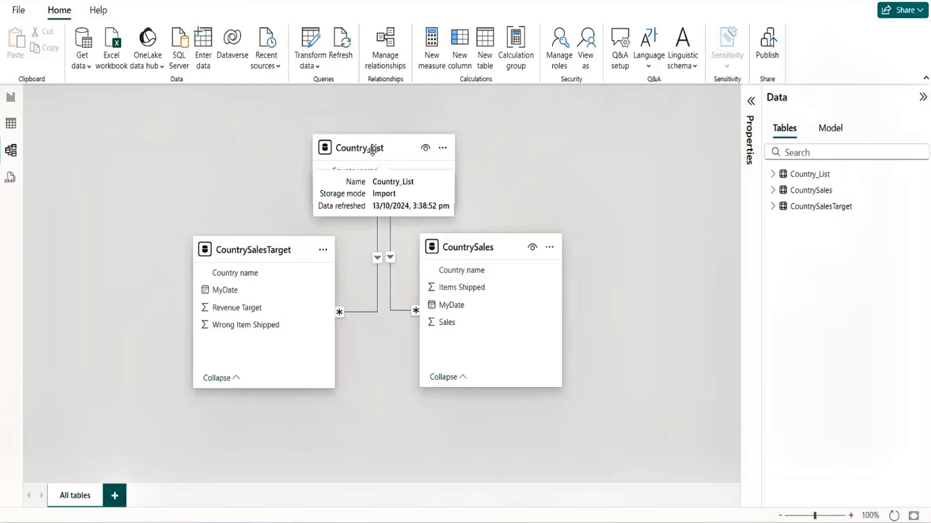
left_click_drag(381, 140, 173, 110)
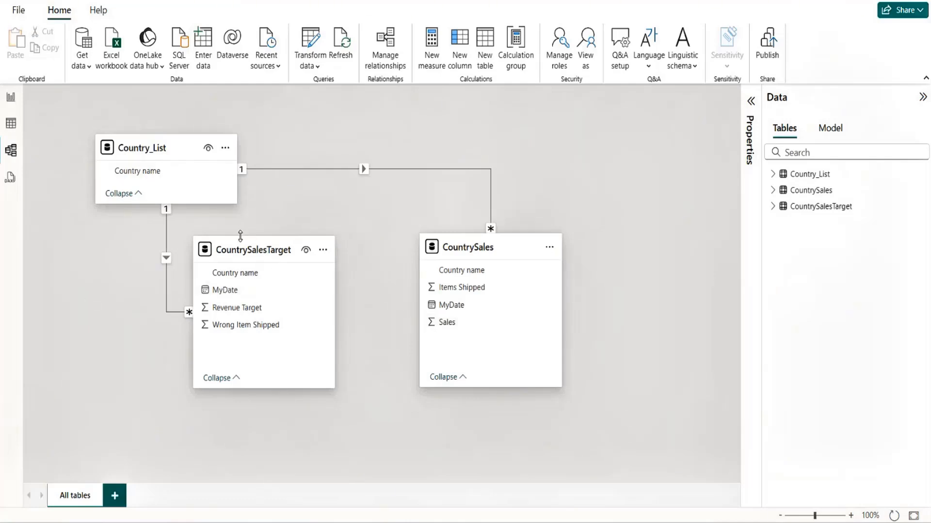
Step: Bring the CountrySalesTarget and CountrySales cards closer together at about the same level, and shift Country_List slightly toward them
mouse_move(248, 248)
left_click_drag(248, 248, 275, 243)
mouse_move(508, 240)
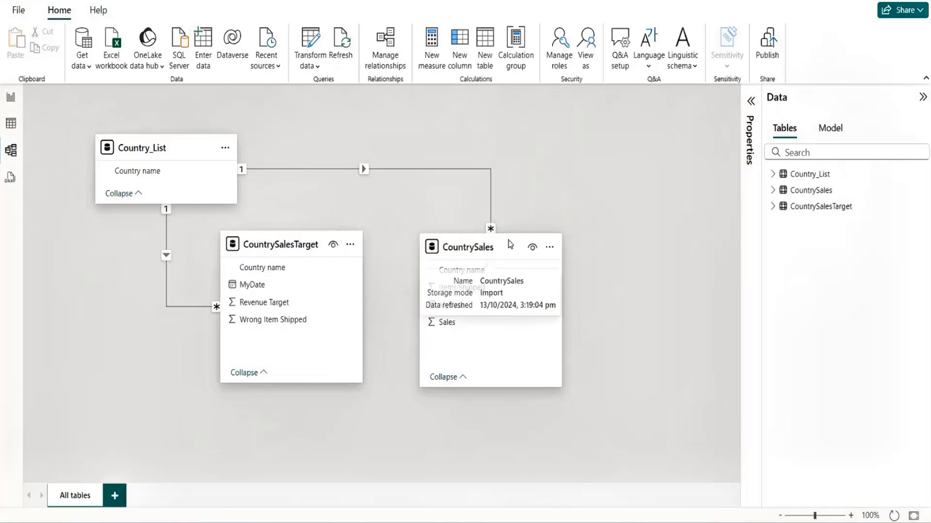
left_click_drag(508, 251, 481, 248)
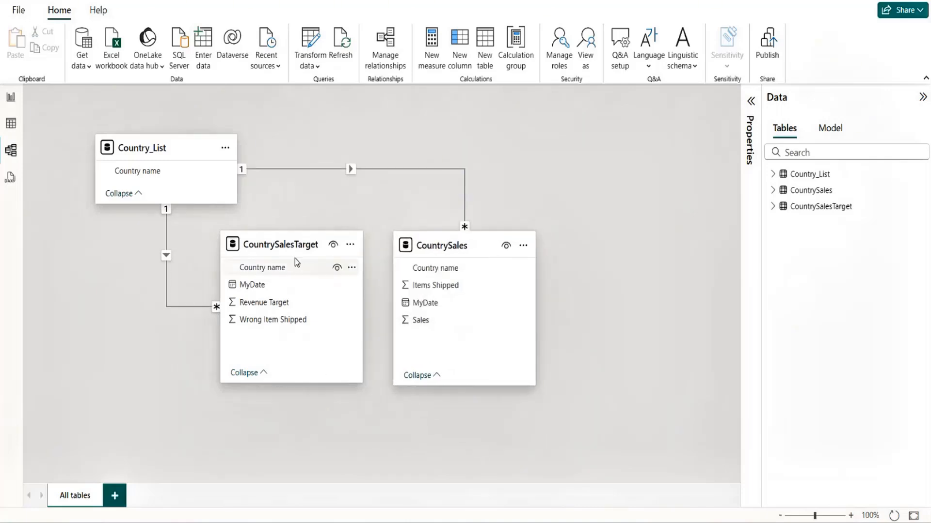
left_click_drag(297, 259, 73, 252)
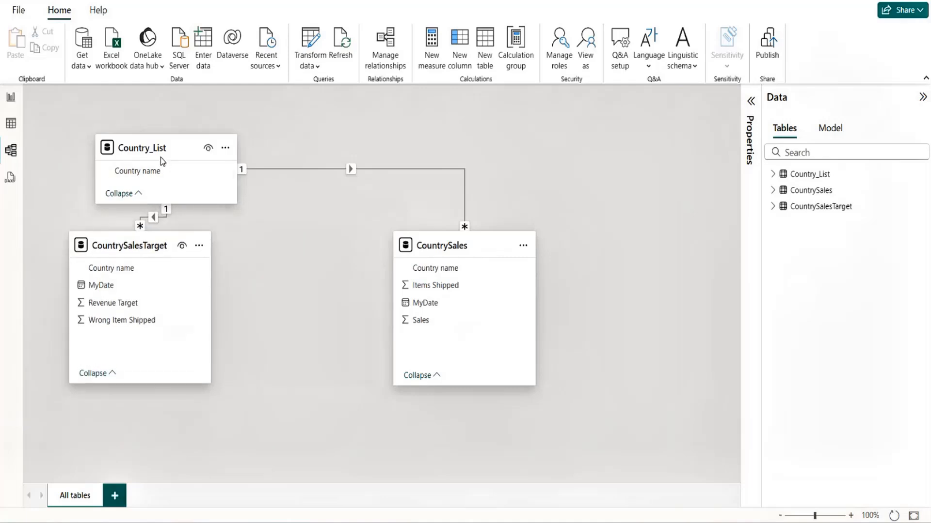
left_click_drag(162, 151, 203, 141)
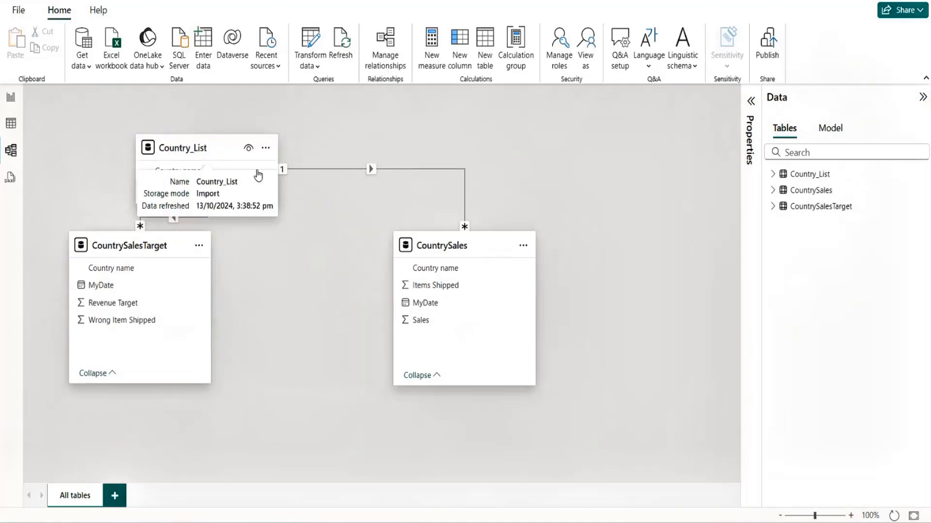
left_click_drag(148, 246, 303, 247)
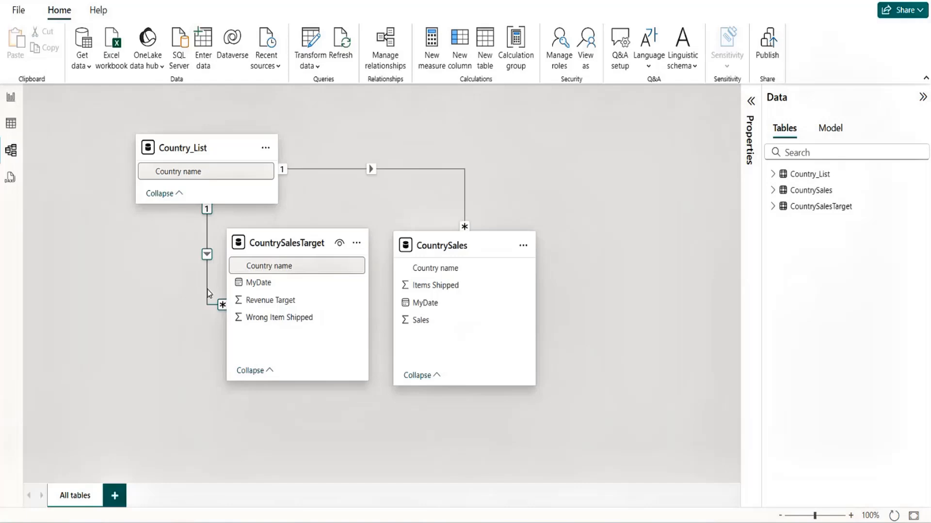
Step: Lower the CountrySalesTarget and CountrySales cards slightly and move Country_List over so it sits above both of them
mouse_move(444, 240)
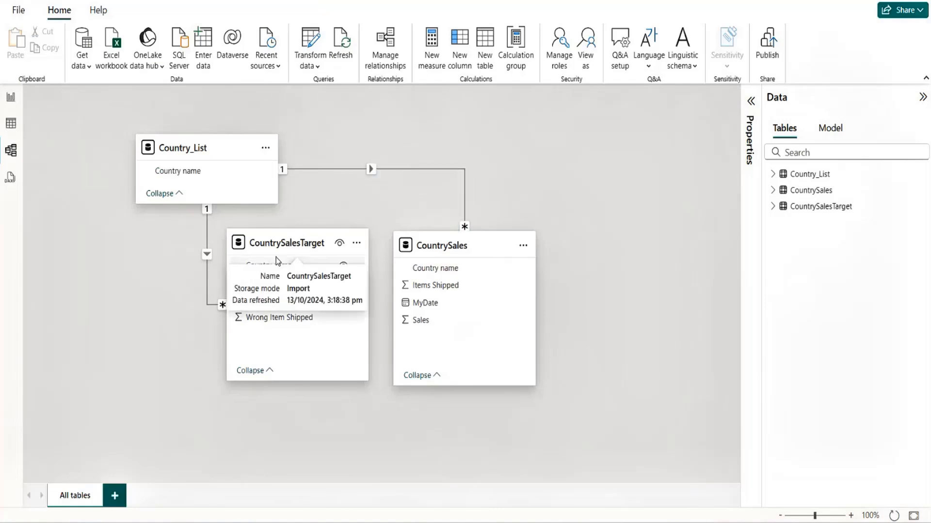
left_click_drag(297, 250, 298, 269)
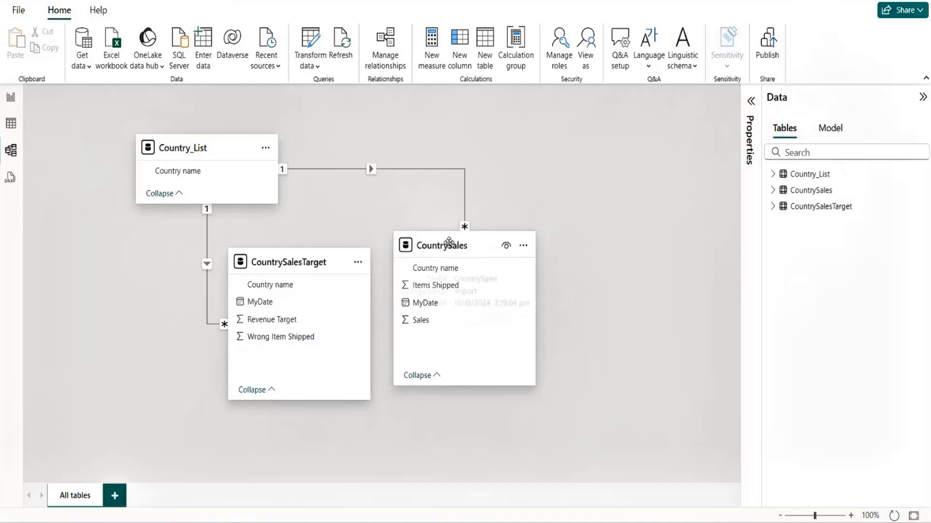
mouse_move(453, 249)
left_mouse_down()
mouse_move(451, 279)
mouse_move(447, 265)
left_mouse_up()
left_click_drag(232, 160, 361, 120)
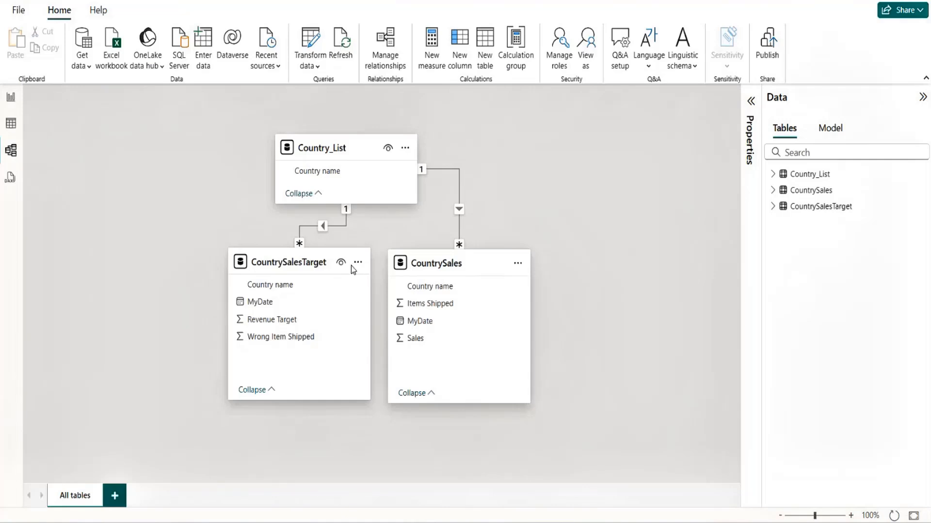
Step: Centre Country_List over the gap between CountrySalesTarget and CountrySales, and save the changes to the report file
mouse_move(343, 150)
left_click_drag(344, 150, 388, 149)
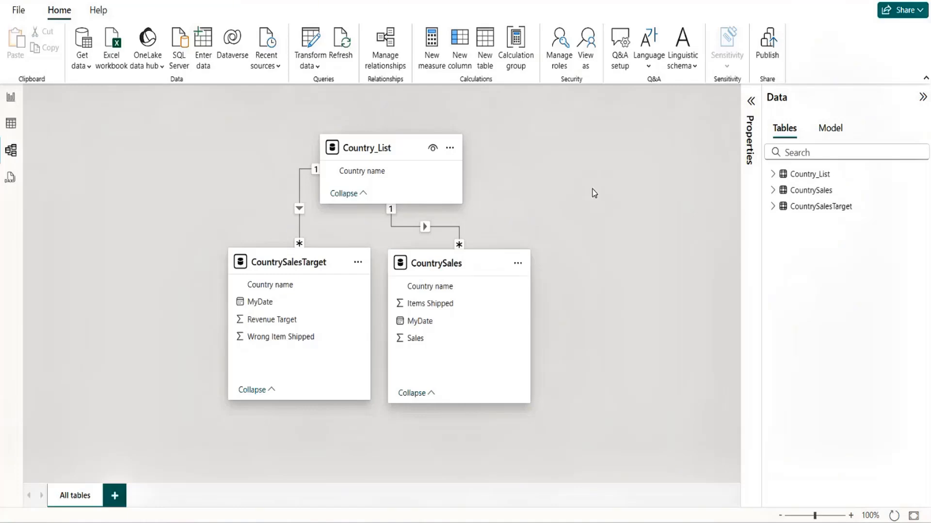
mouse_move(400, 149)
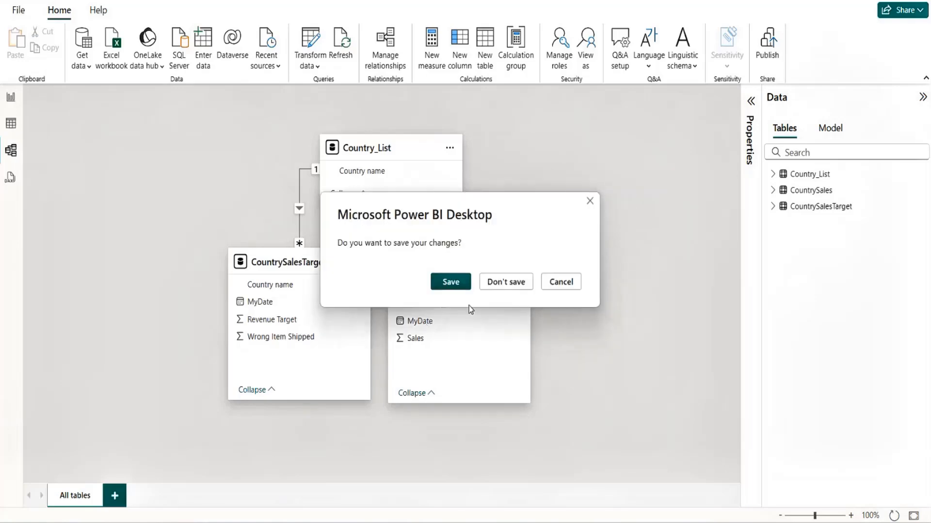
left_click(450, 284)
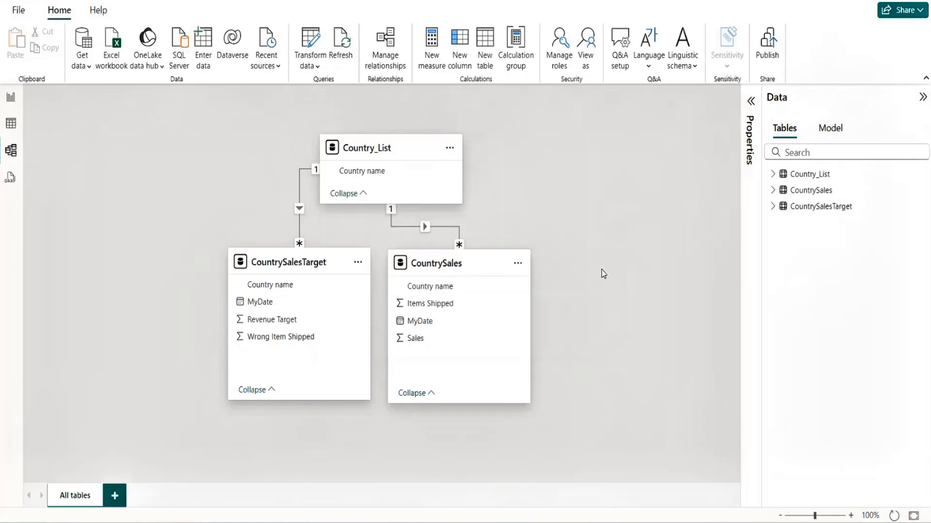